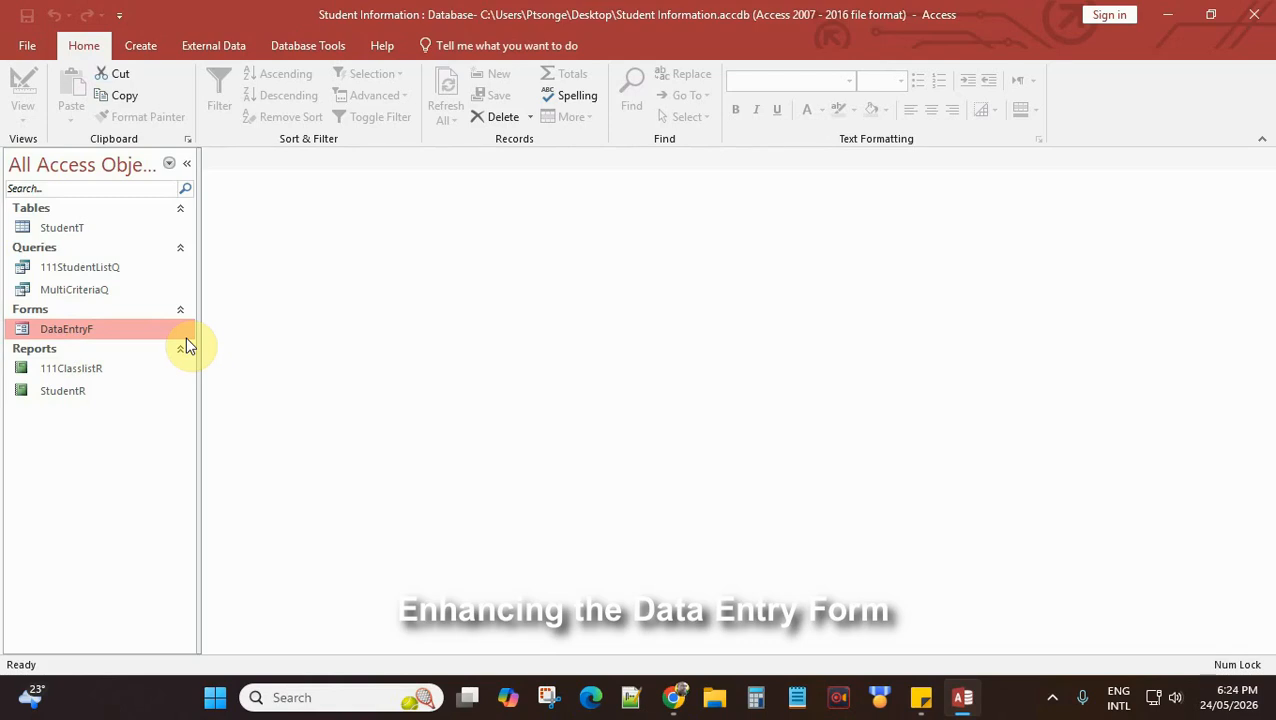
- Look over the DataEntryF form, close it, and duplicate it as a new form named EnhancedForm
double_click(112, 330)
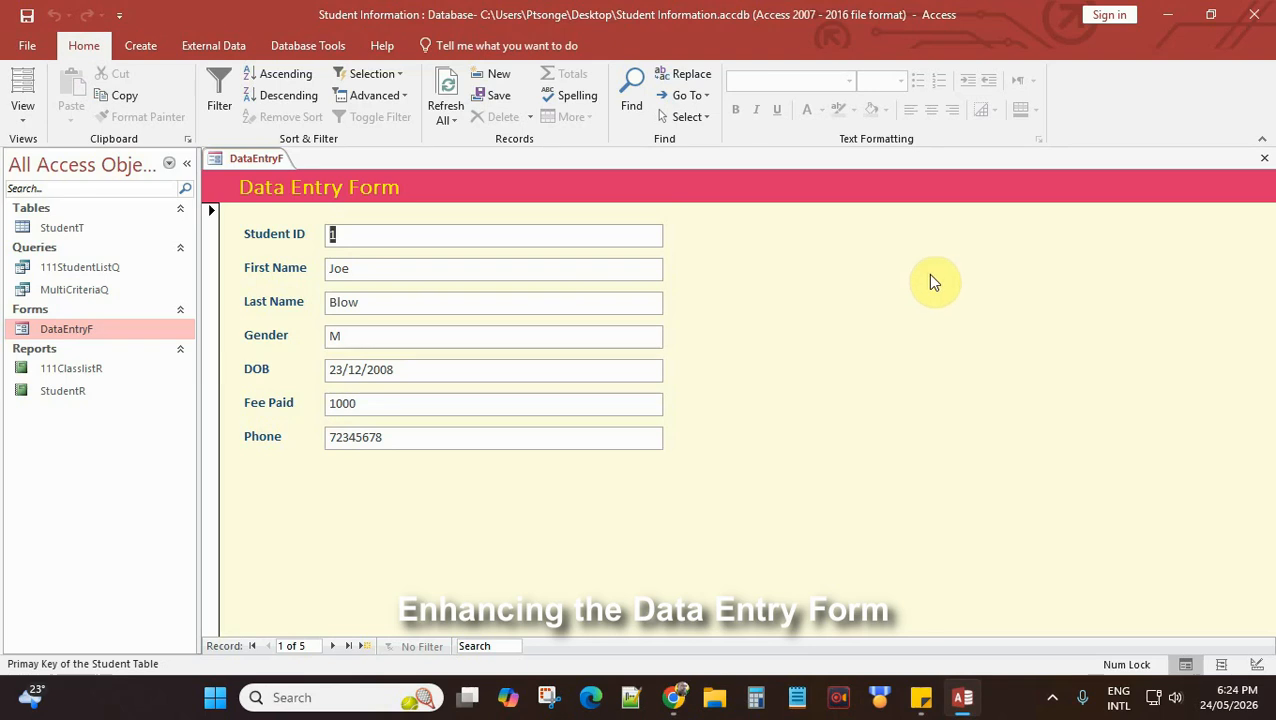
click(1264, 160)
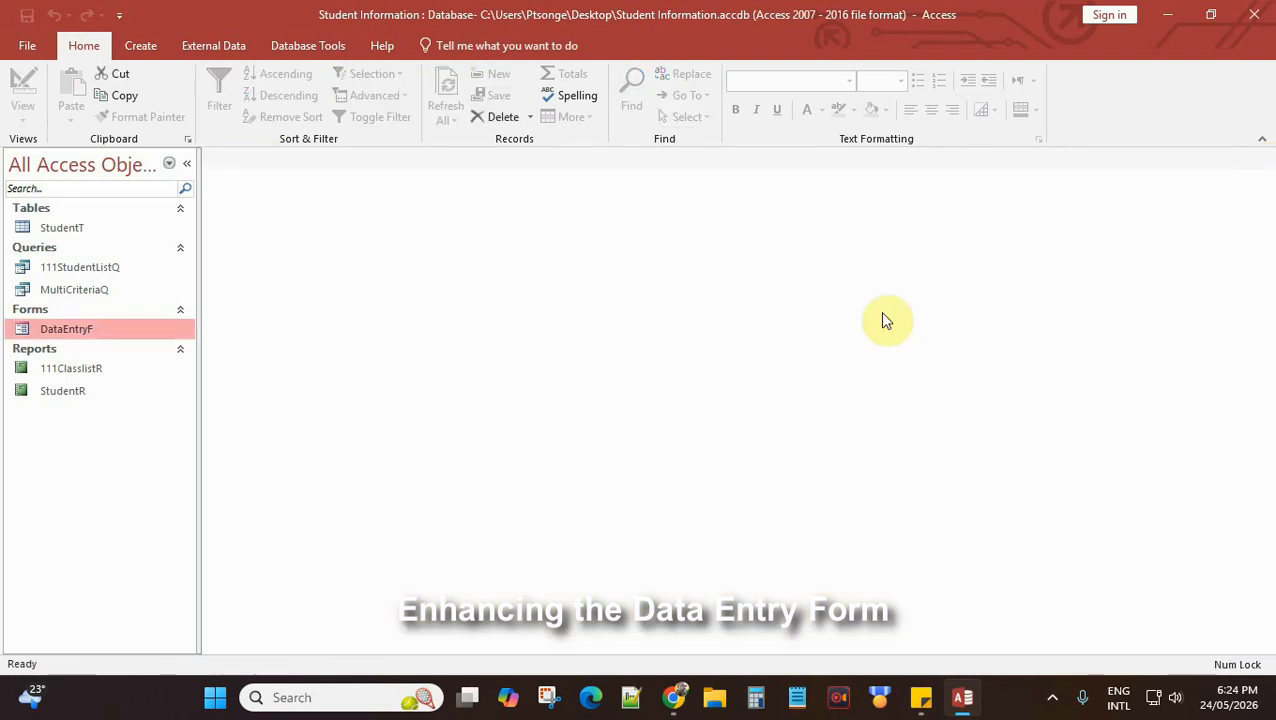
right_click(105, 329)
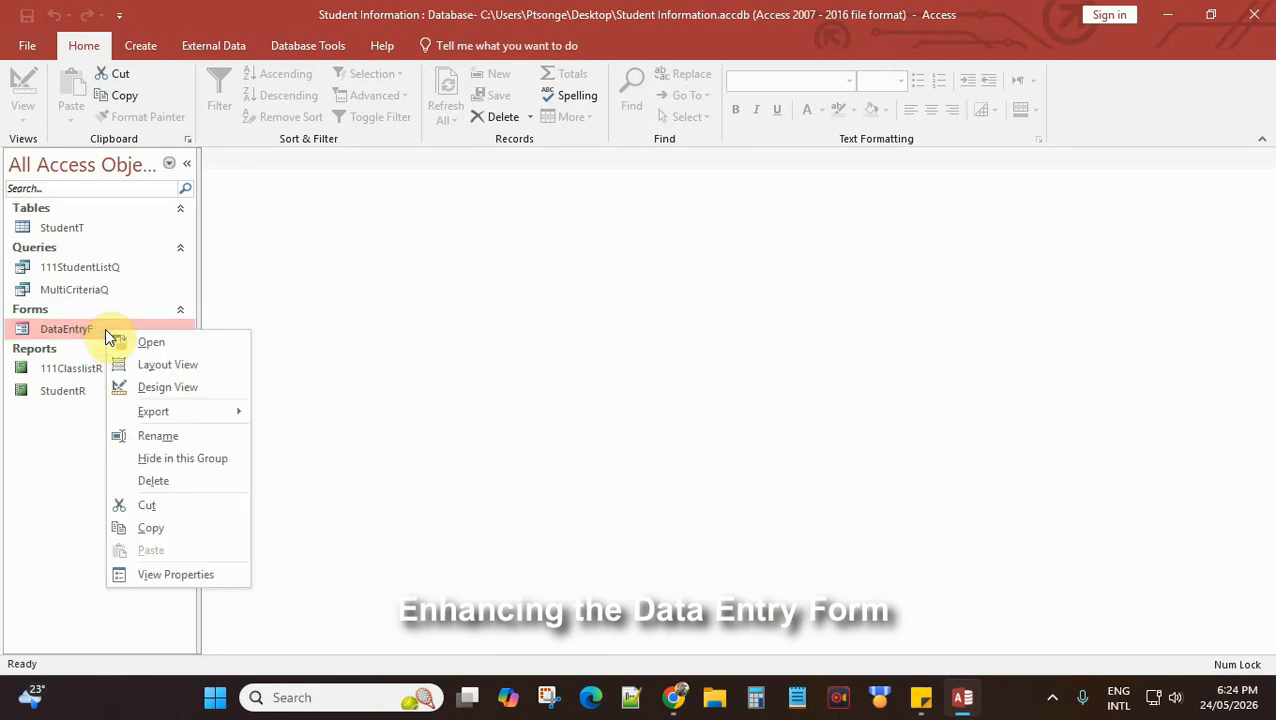
click(152, 530)
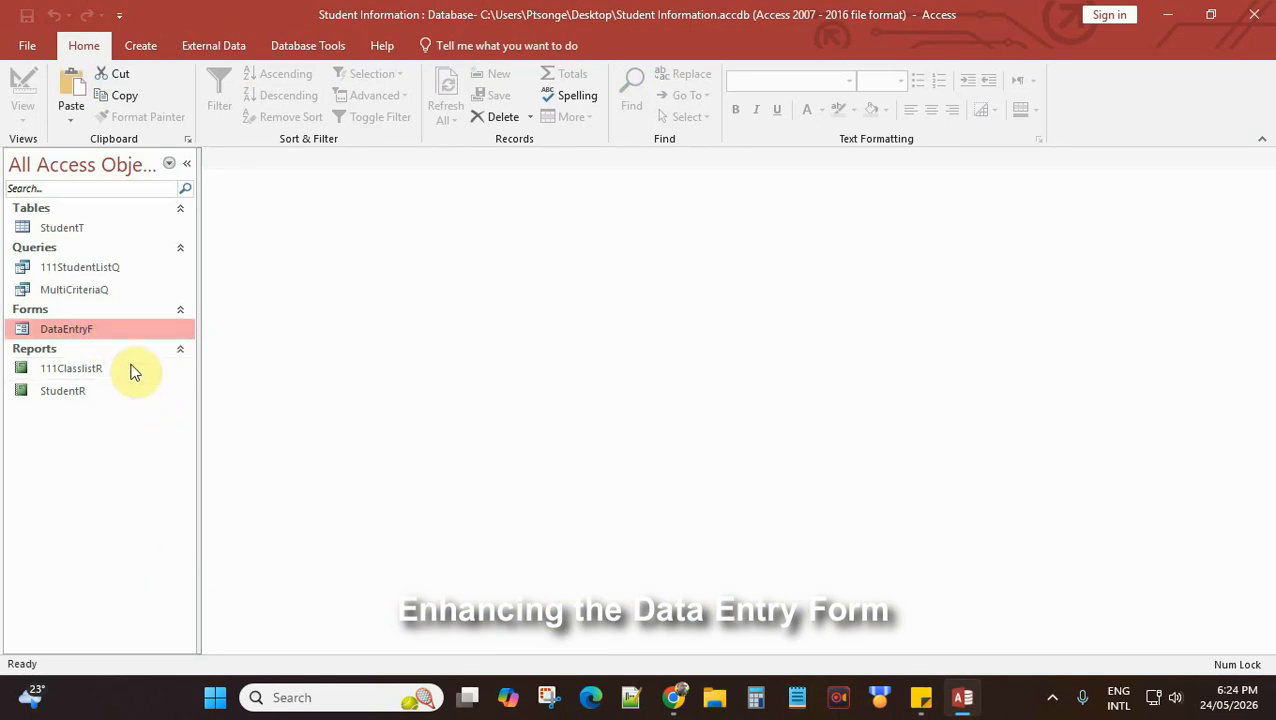
right_click(107, 329)
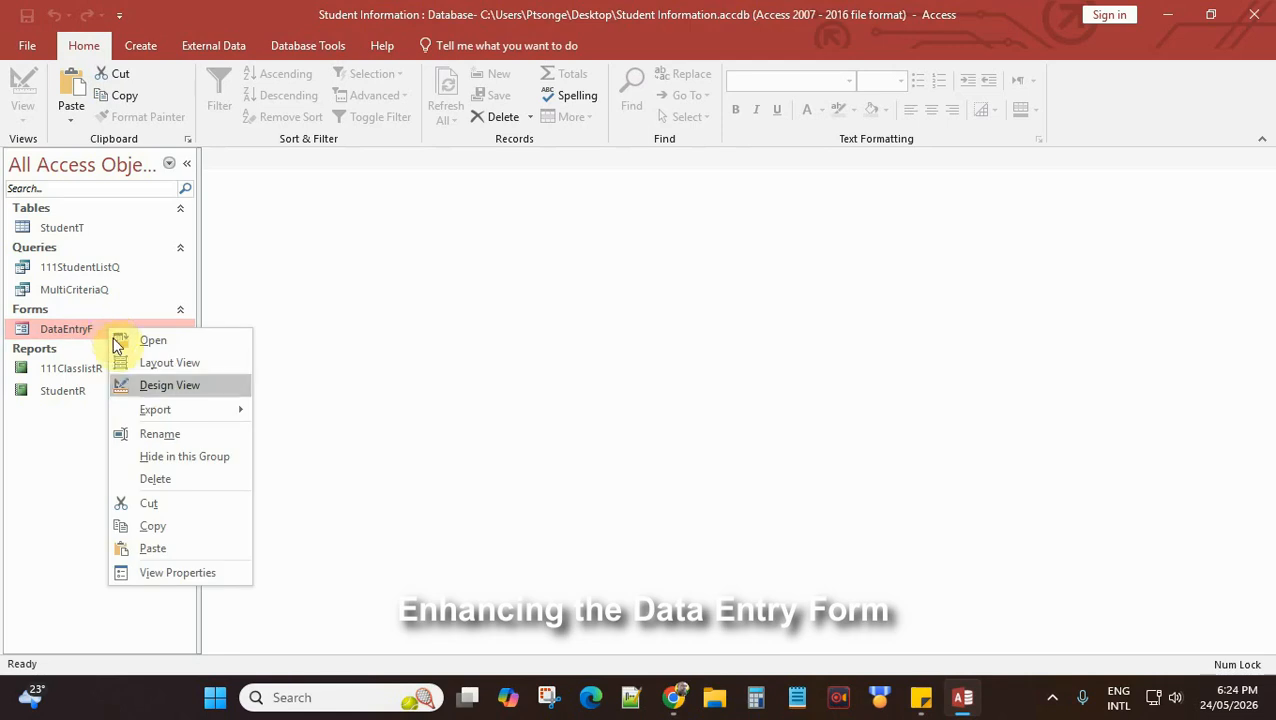
click(157, 548)
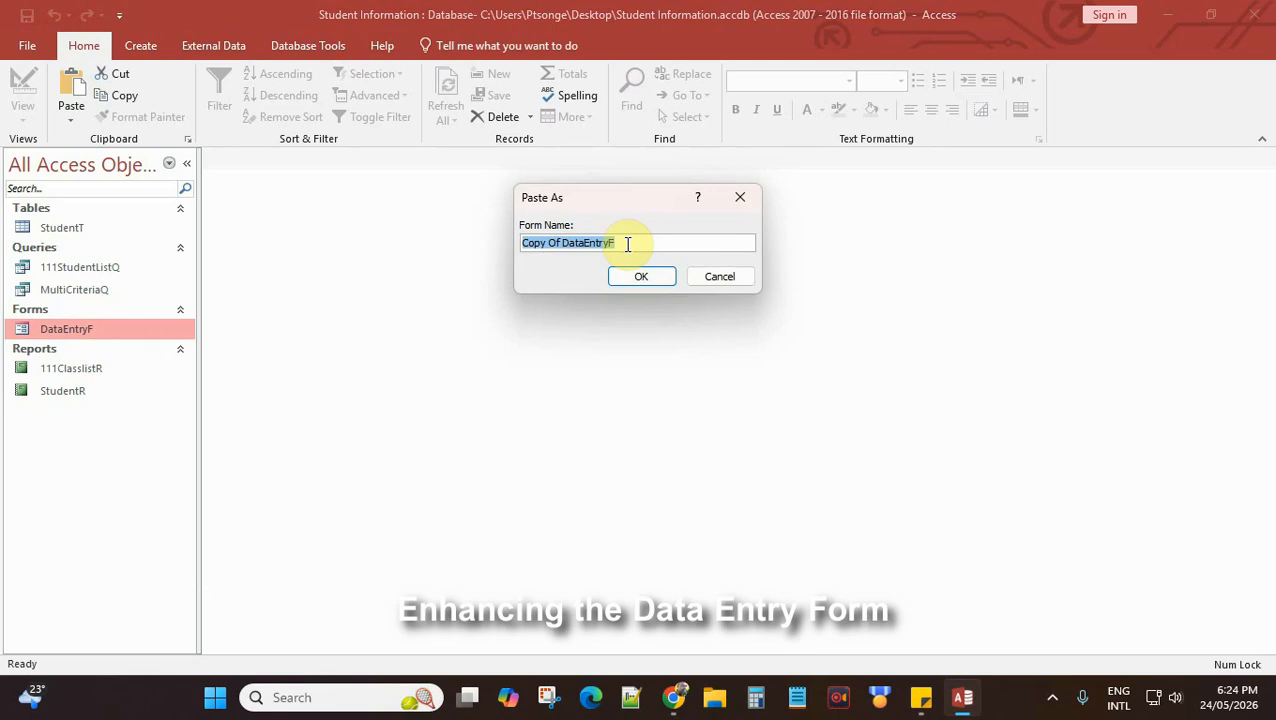
text(EnhancedForm)
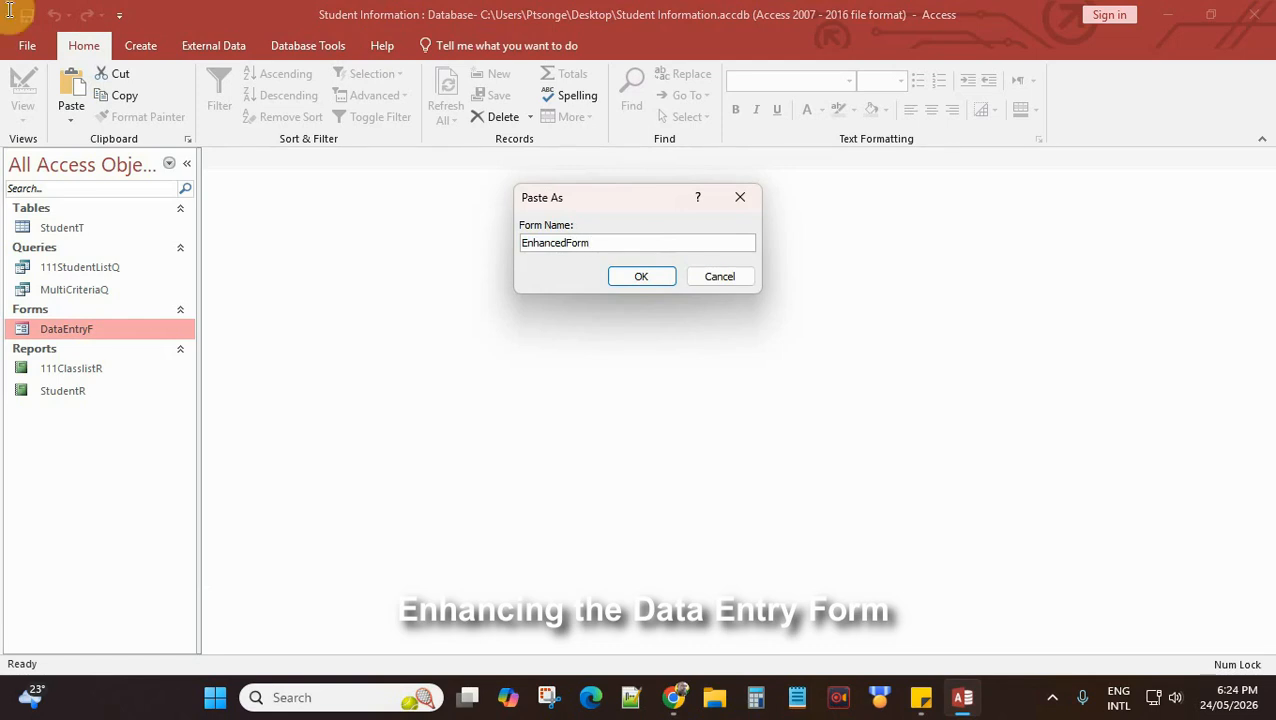
click(649, 279)
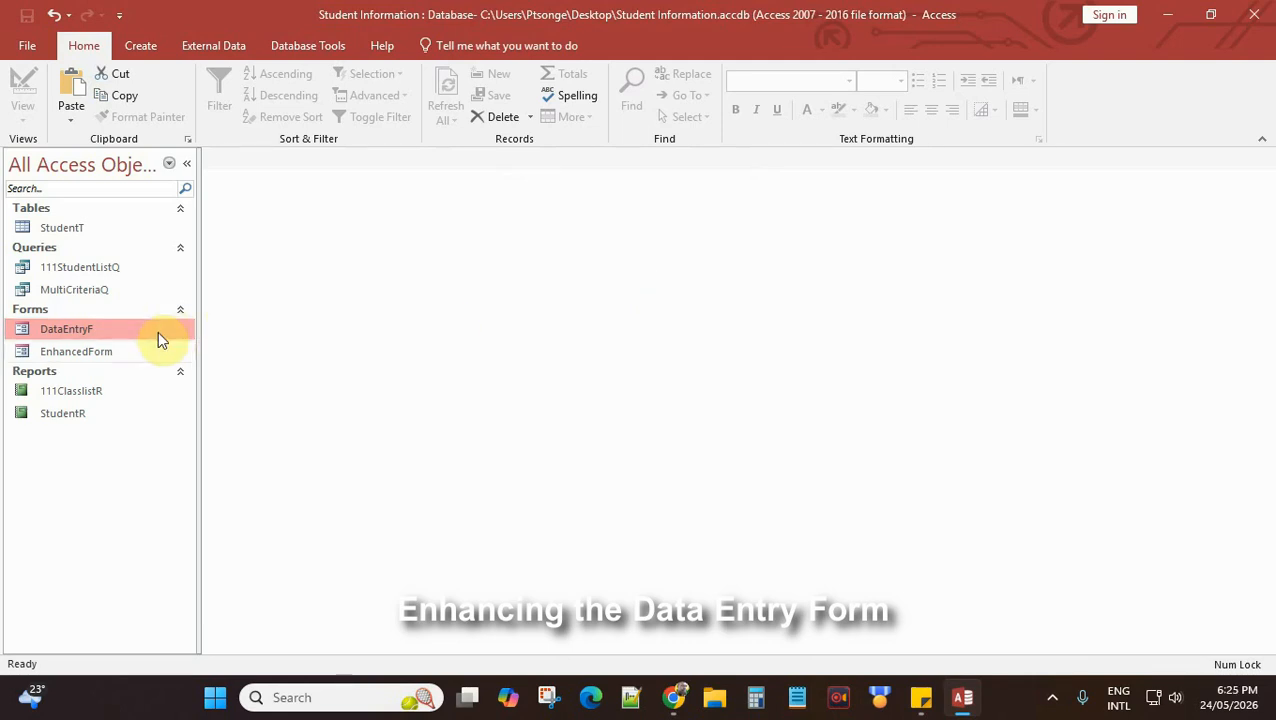
- Open EnhancedForm in Design View and move the floating property sheet clear of the form layout
double_click(107, 350)
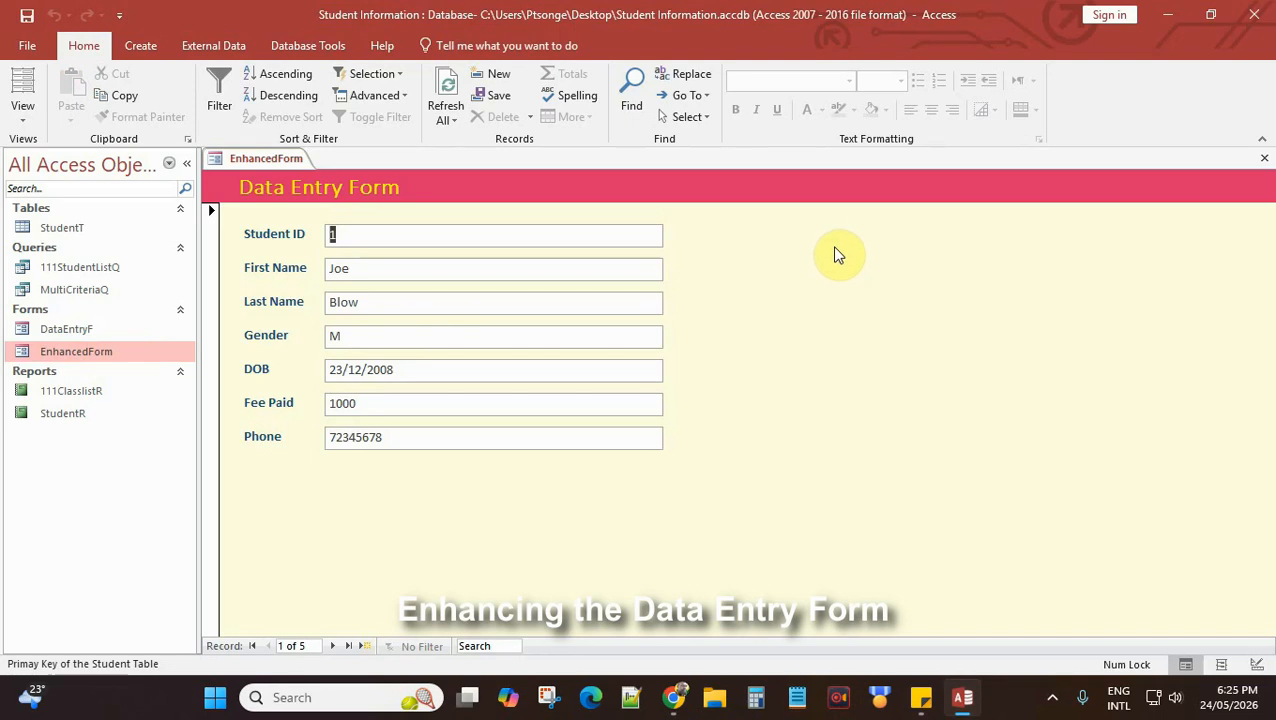
right_click(262, 159)
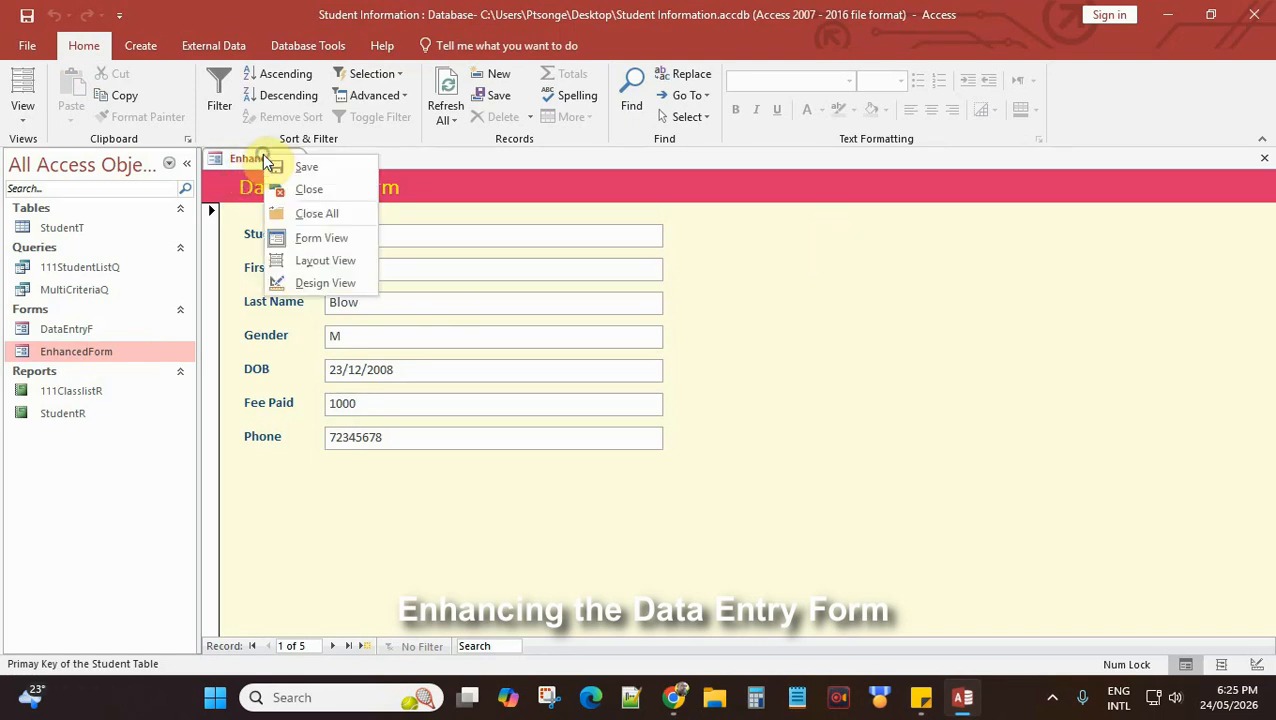
click(323, 282)
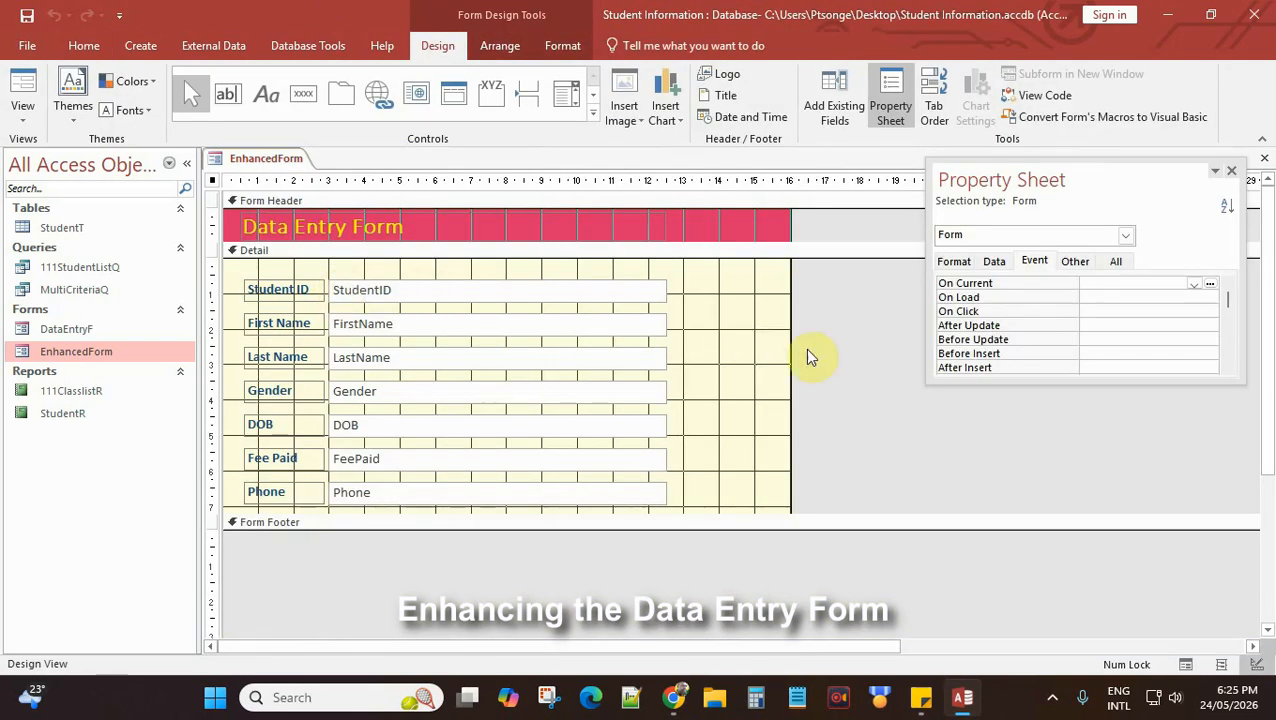
drag(1046, 173, 1016, 82)
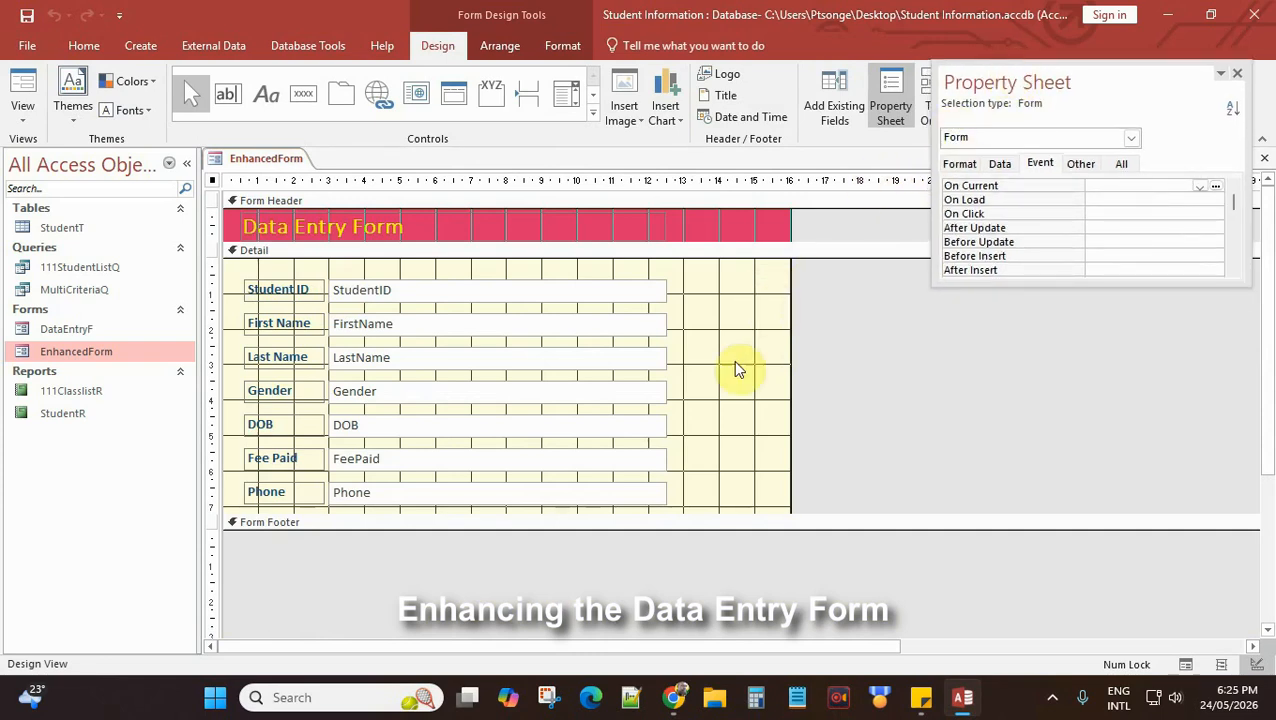
- Examine the control types of the form's fields, comparing the Student ID label with its text box, and view the available form controls
click(482, 396)
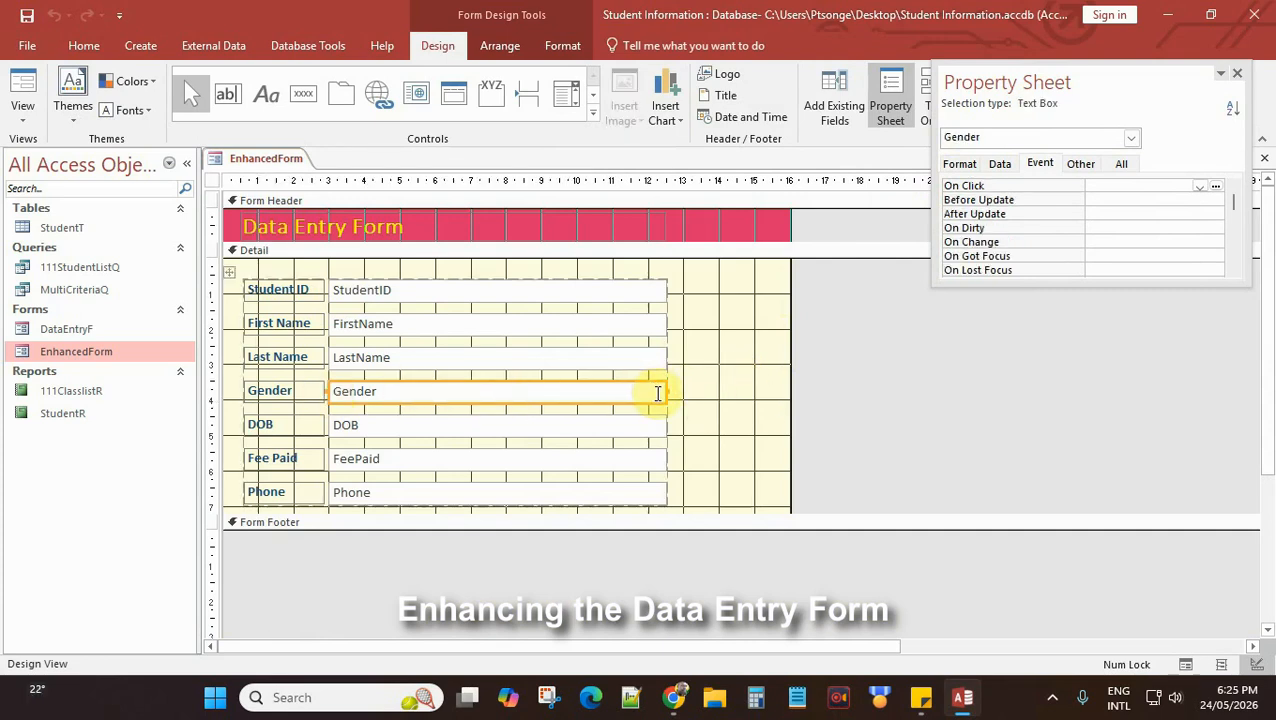
click(650, 290)
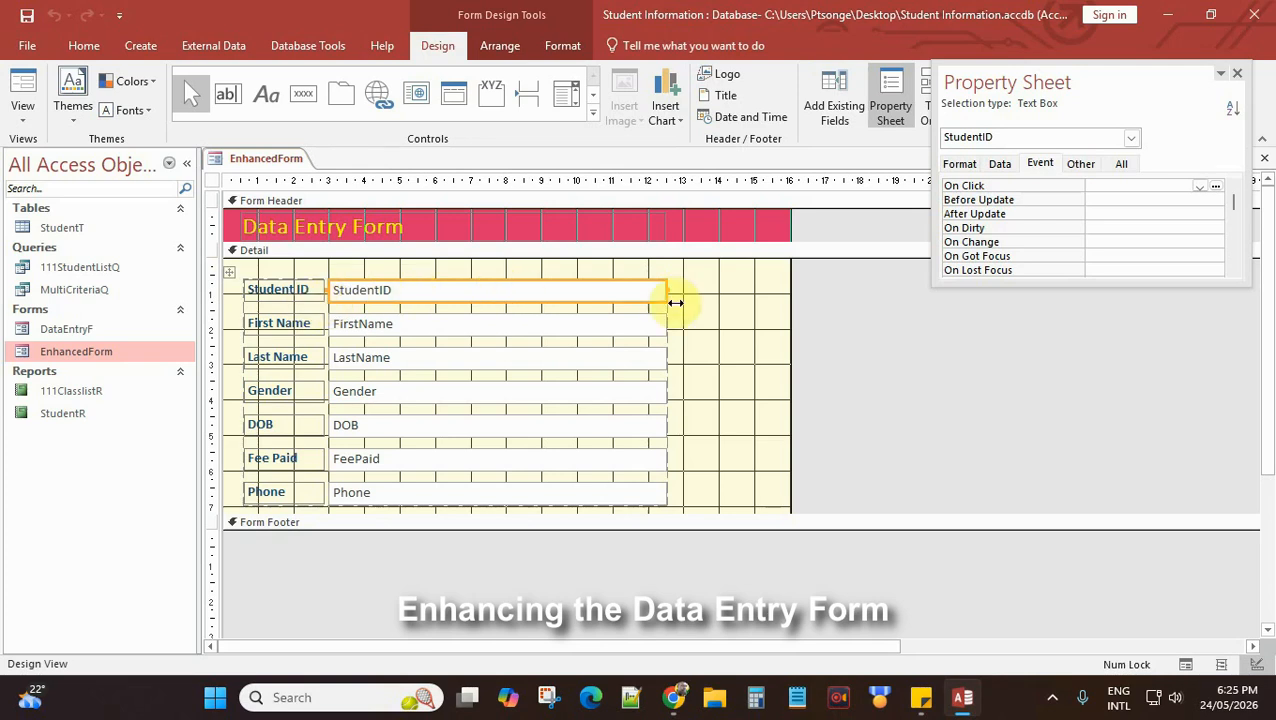
click(266, 290)
click(541, 294)
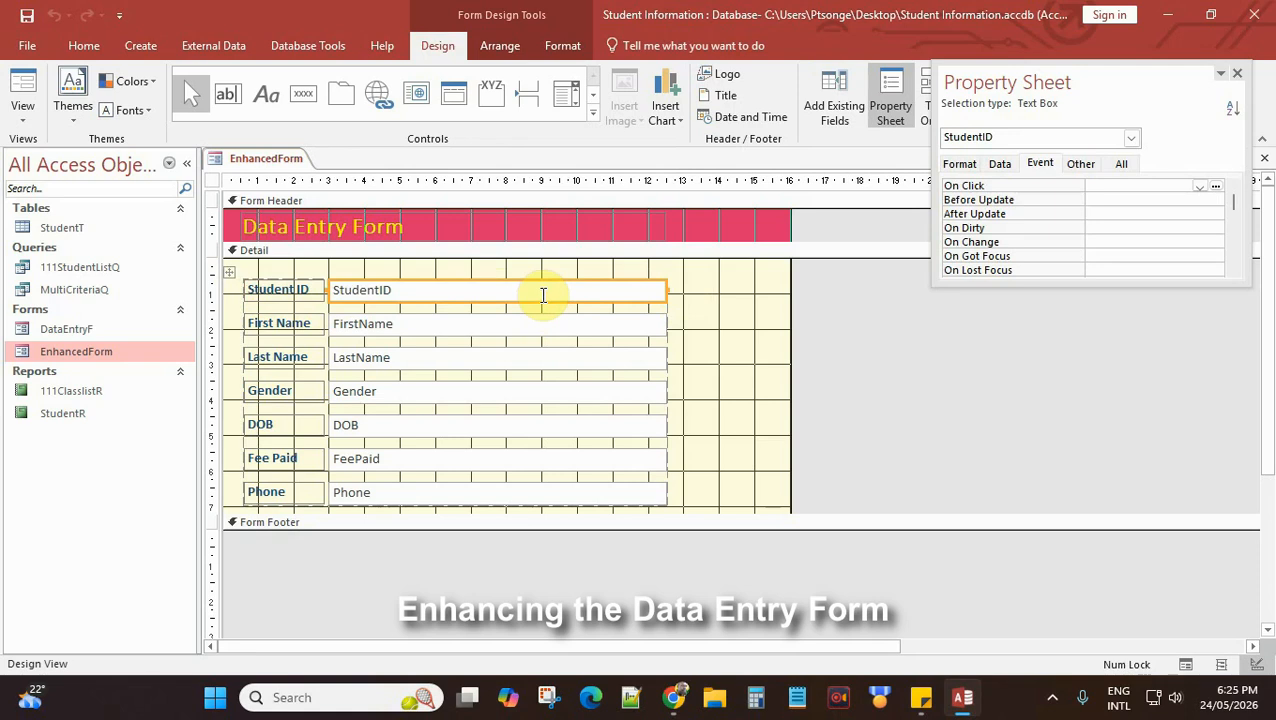
click(692, 290)
click(625, 297)
click(263, 291)
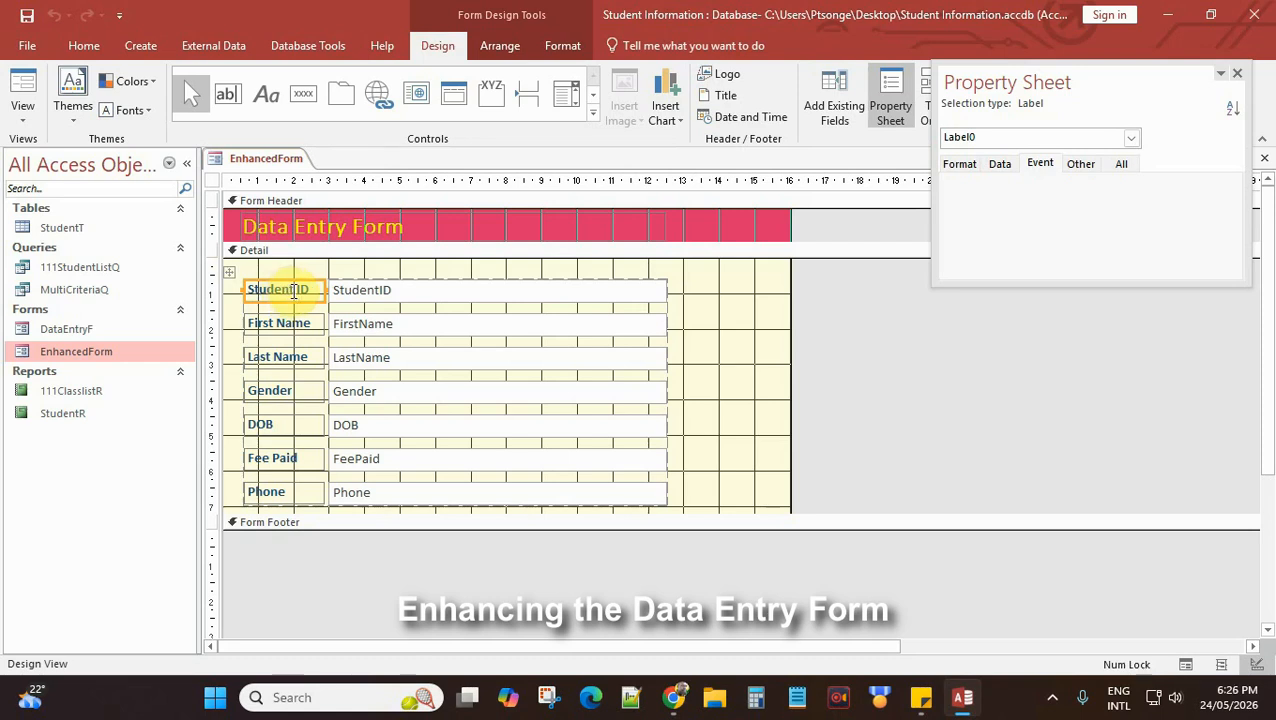
click(409, 285)
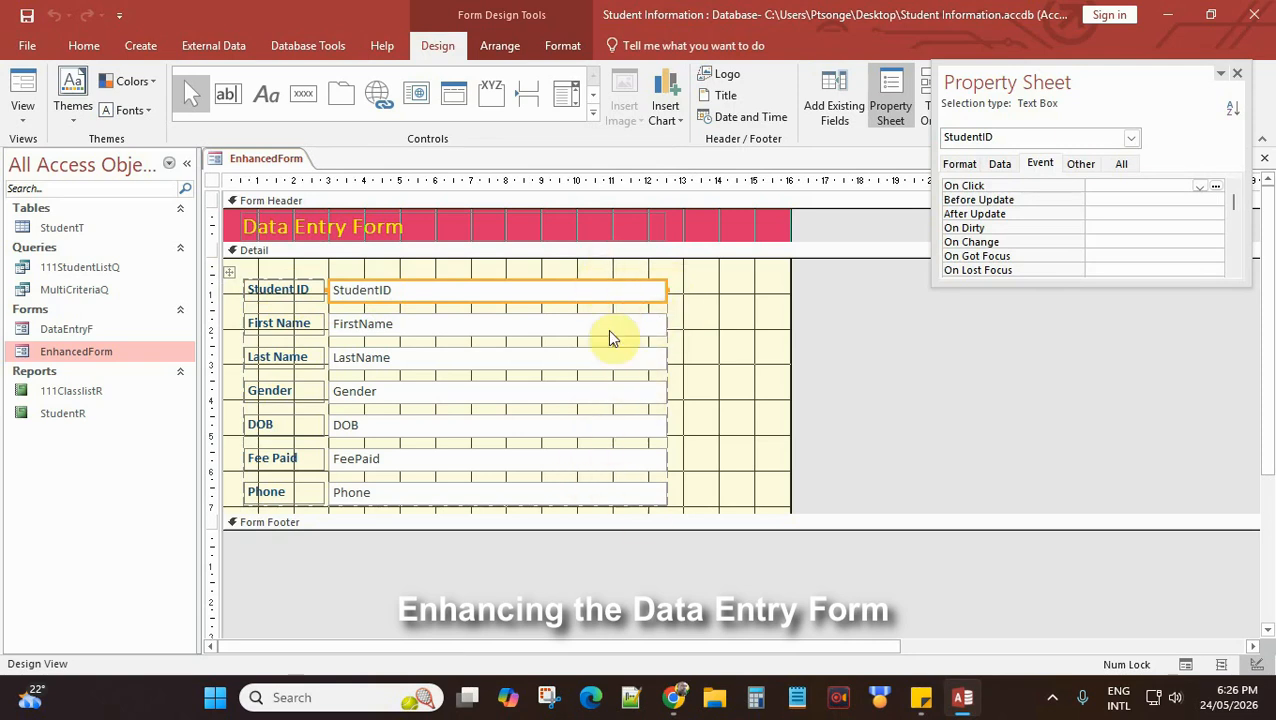
drag(692, 290, 658, 472)
click(680, 292)
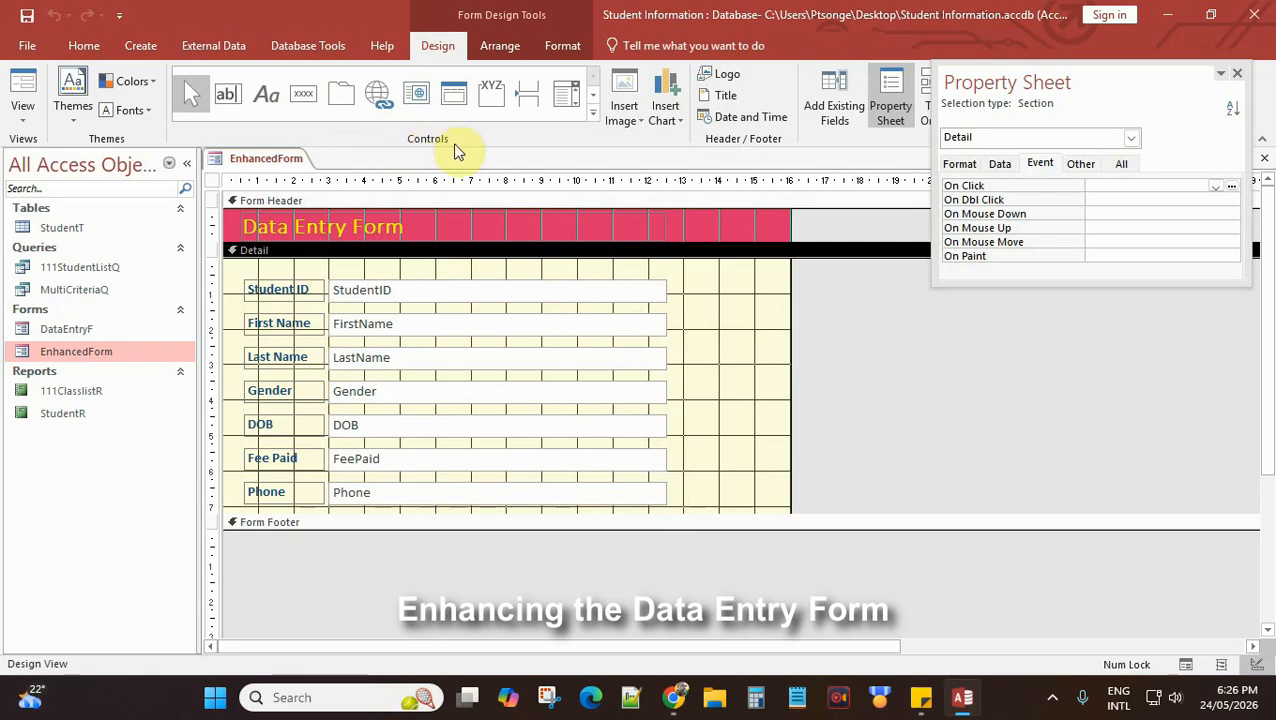
click(593, 113)
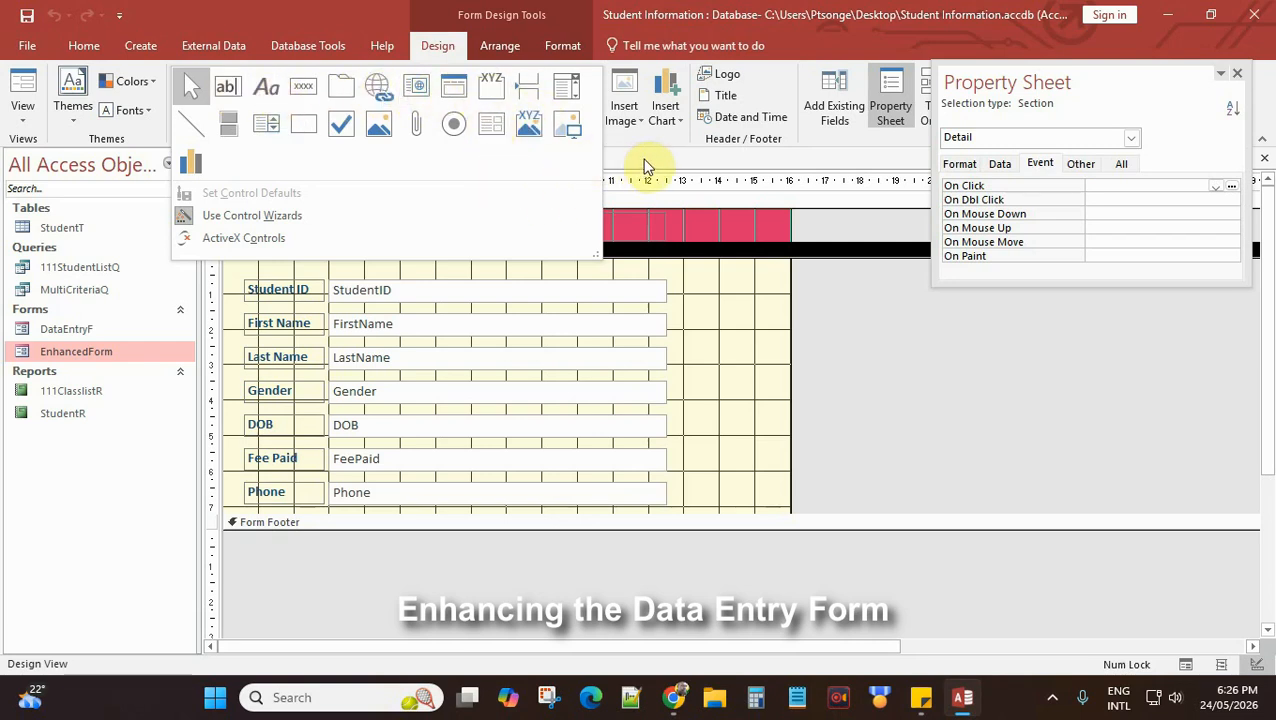
click(612, 285)
click(550, 292)
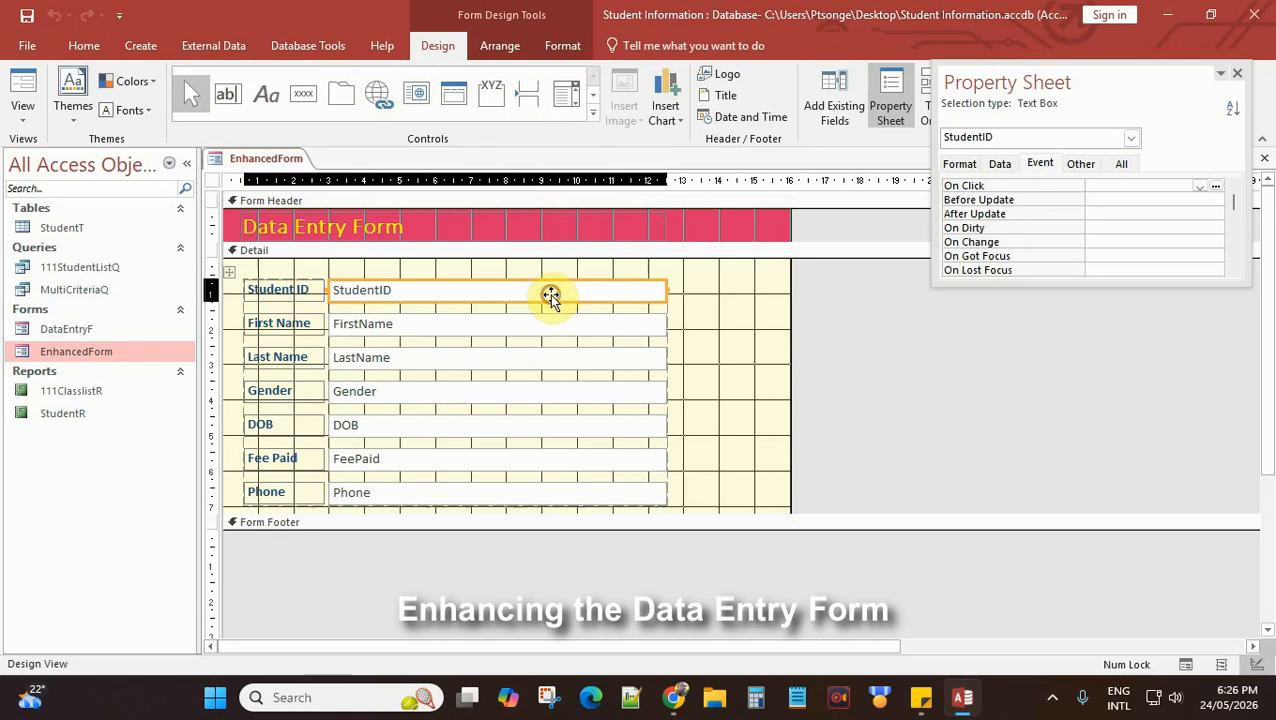
click(267, 290)
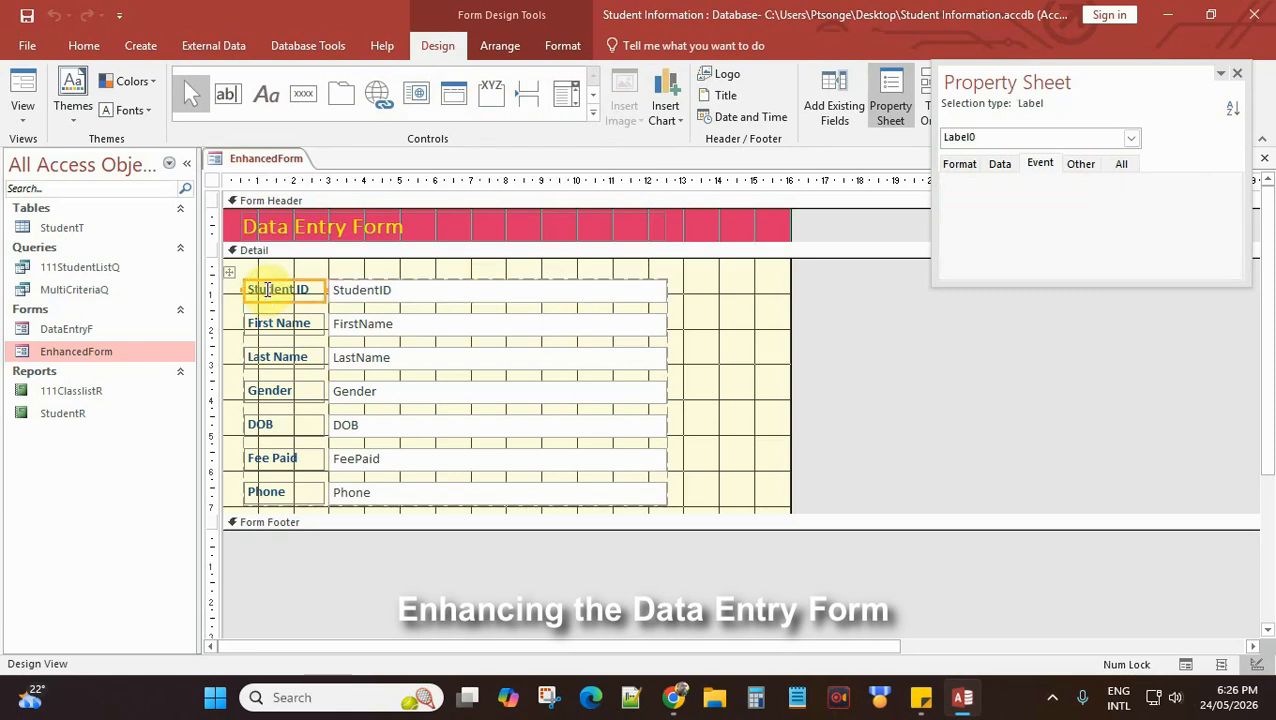
click(495, 290)
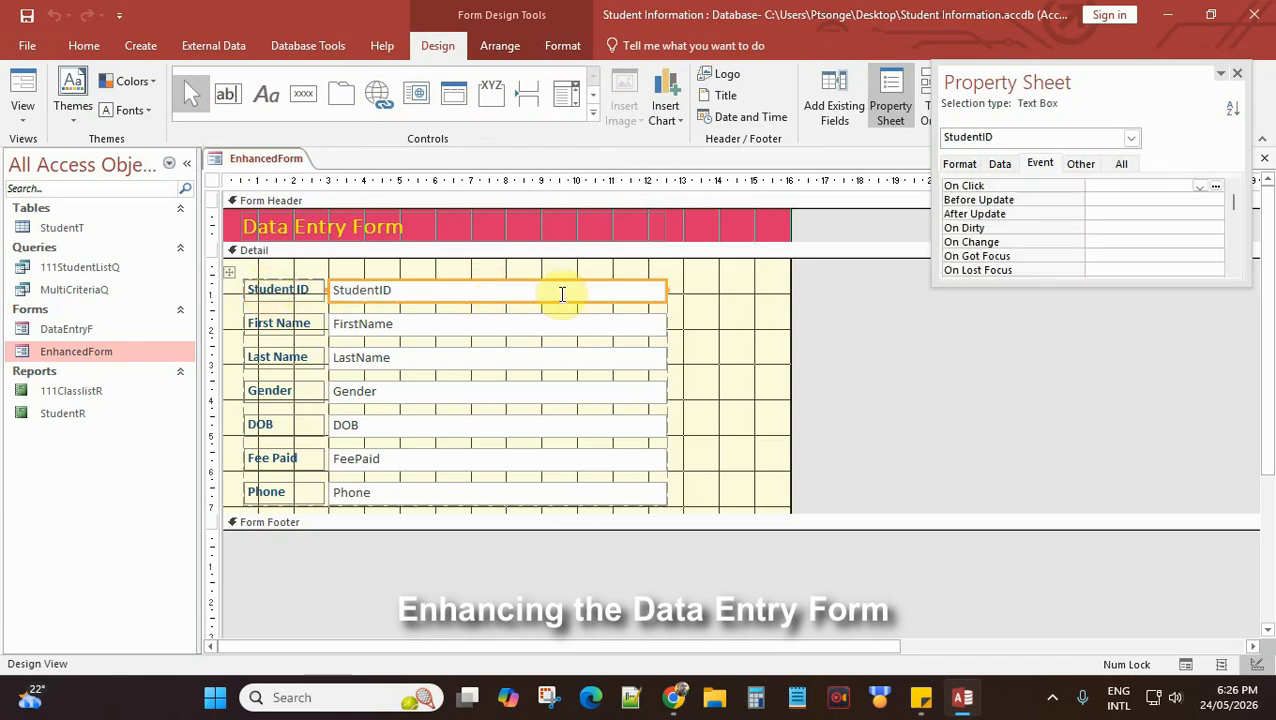
click(670, 301)
click(642, 292)
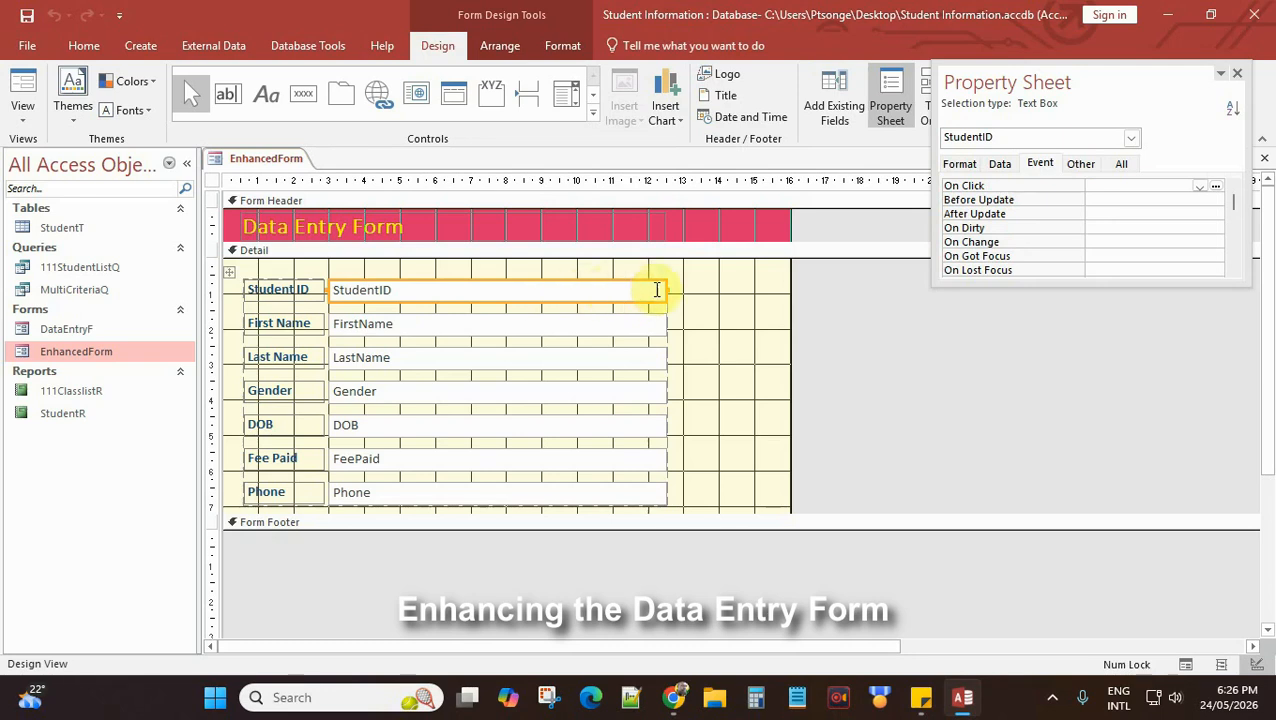
click(688, 296)
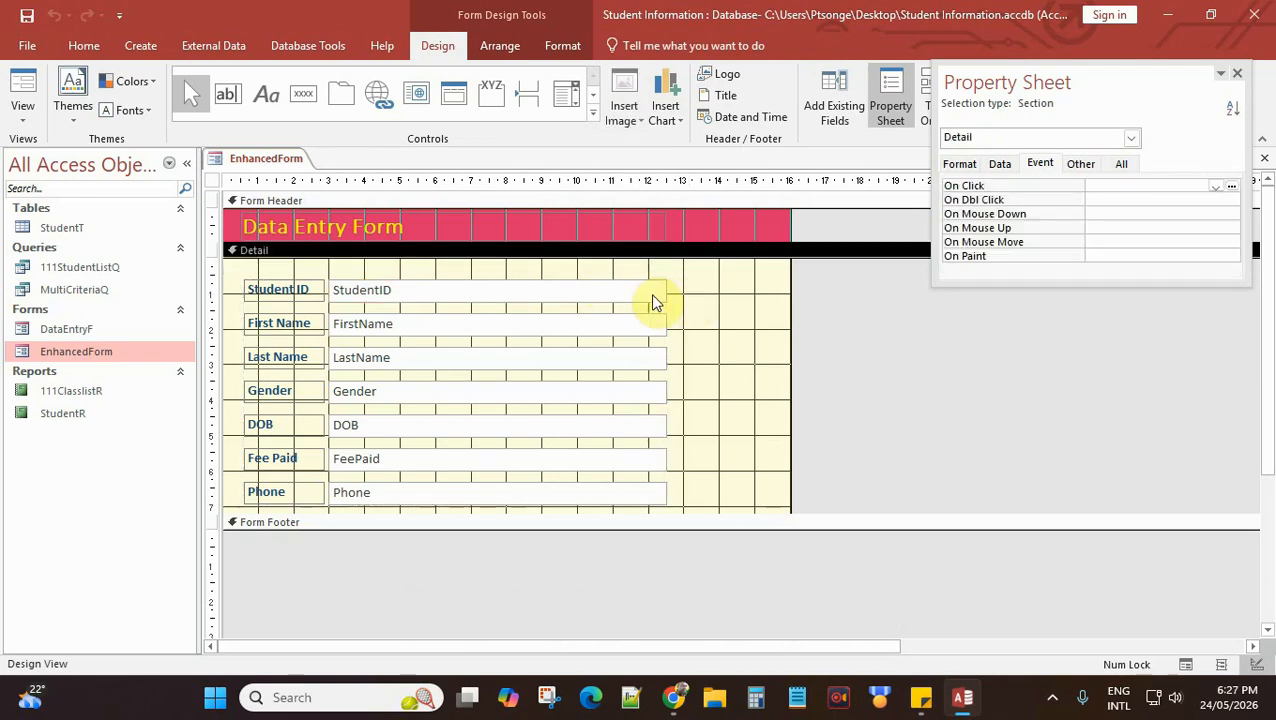
click(652, 295)
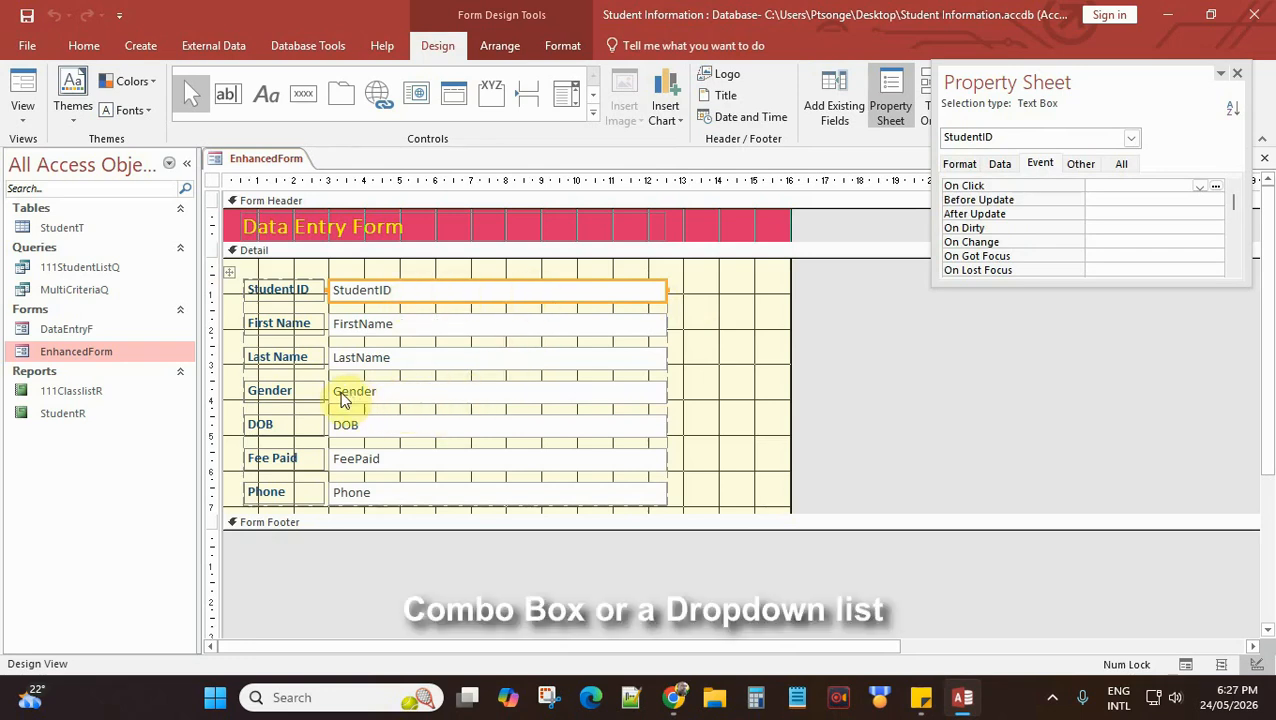
- Change the Gender text box on EnhancedForm to a combo box
click(482, 393)
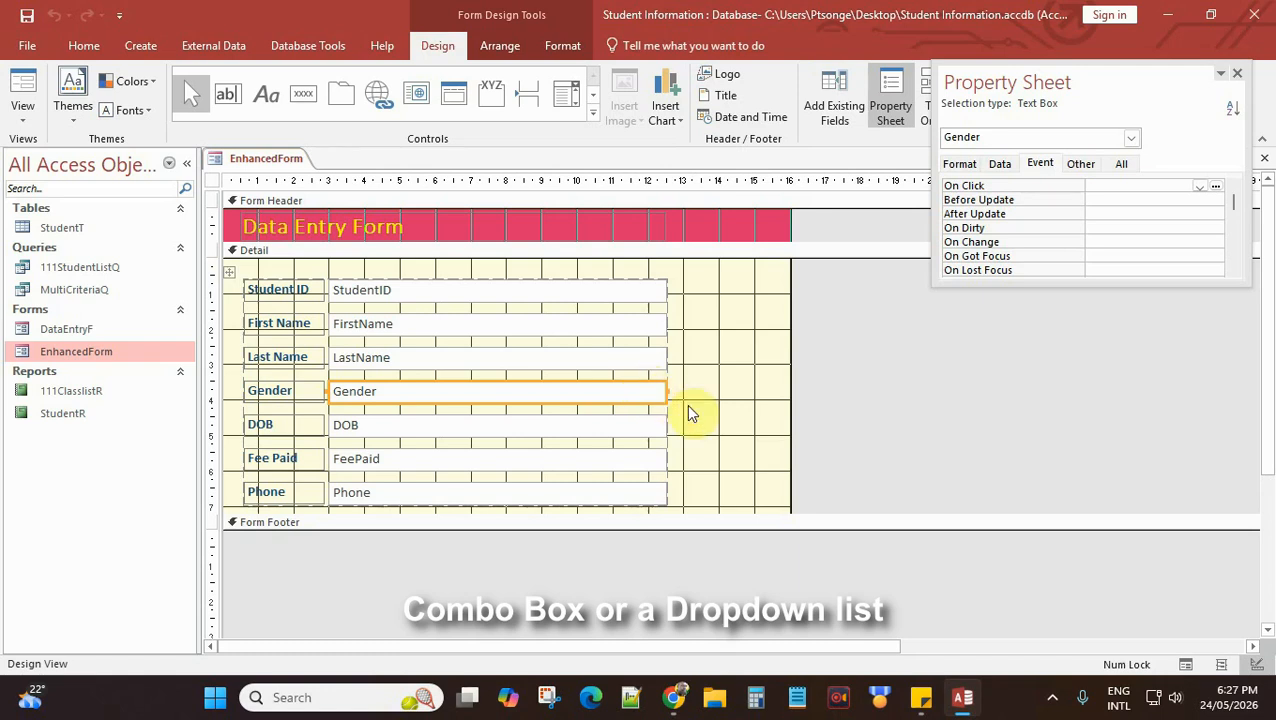
click(686, 404)
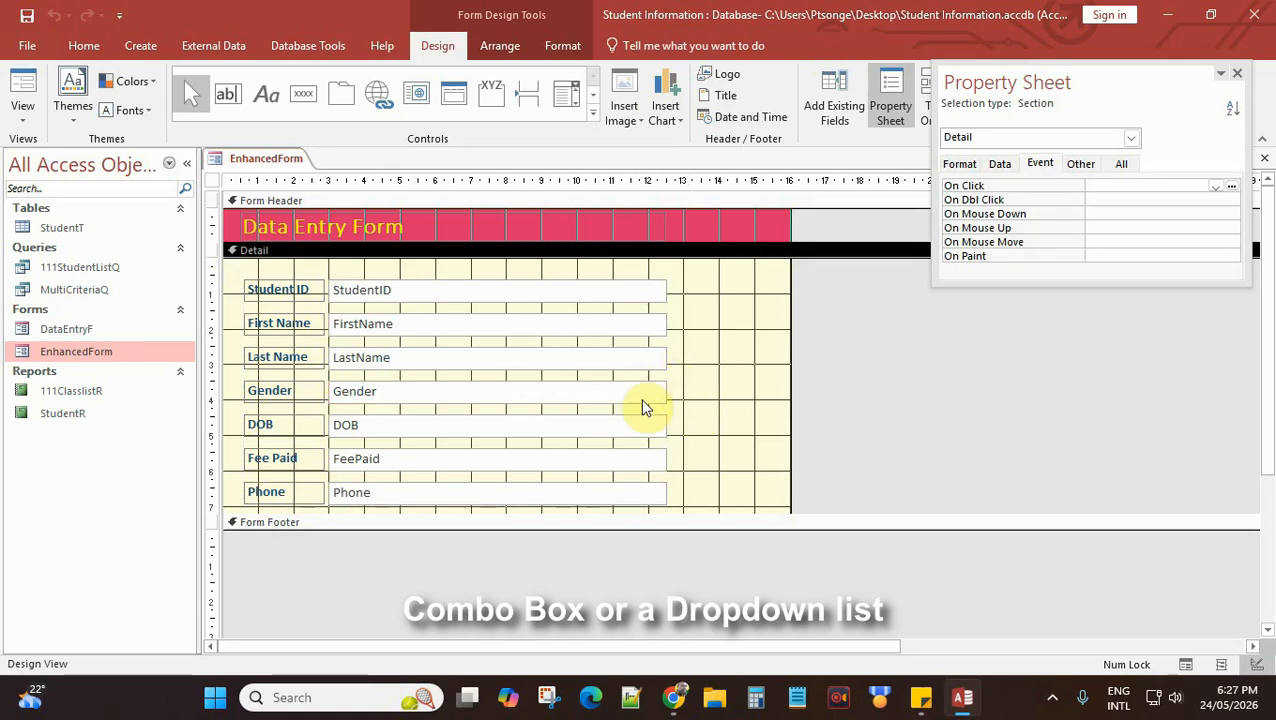
click(510, 396)
right_click(521, 393)
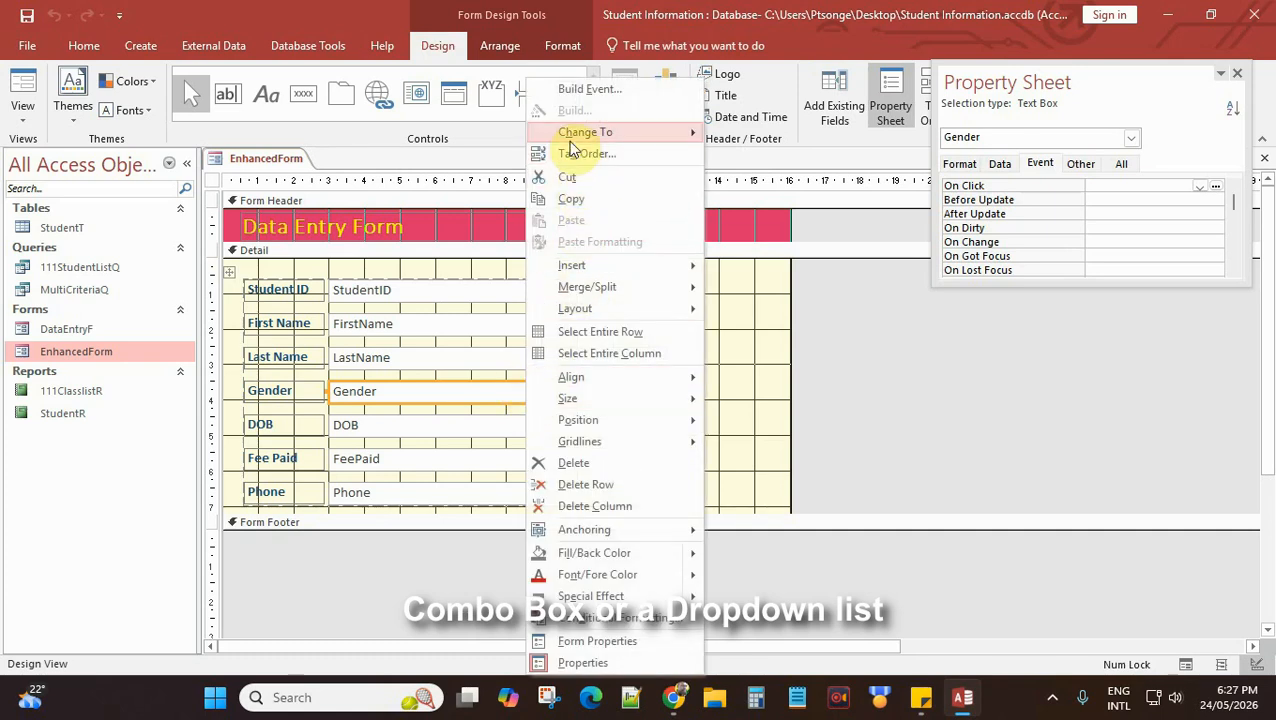
mouse_move(568, 136)
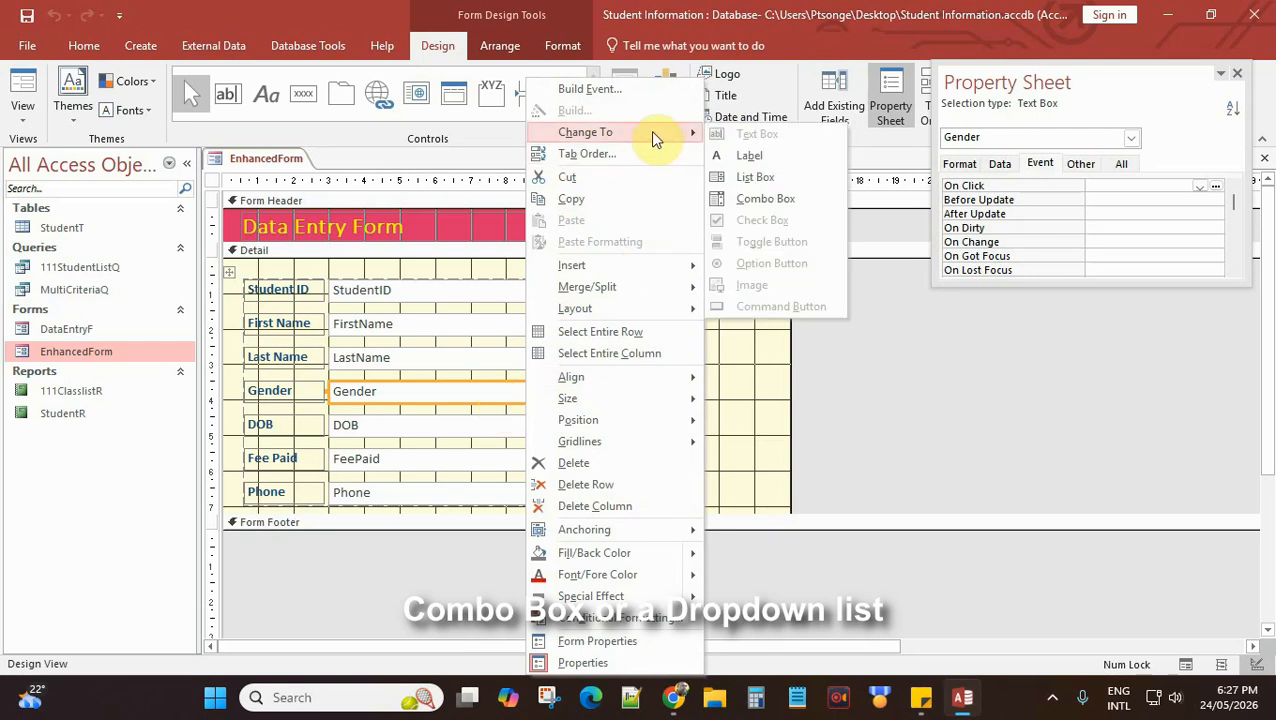
click(766, 199)
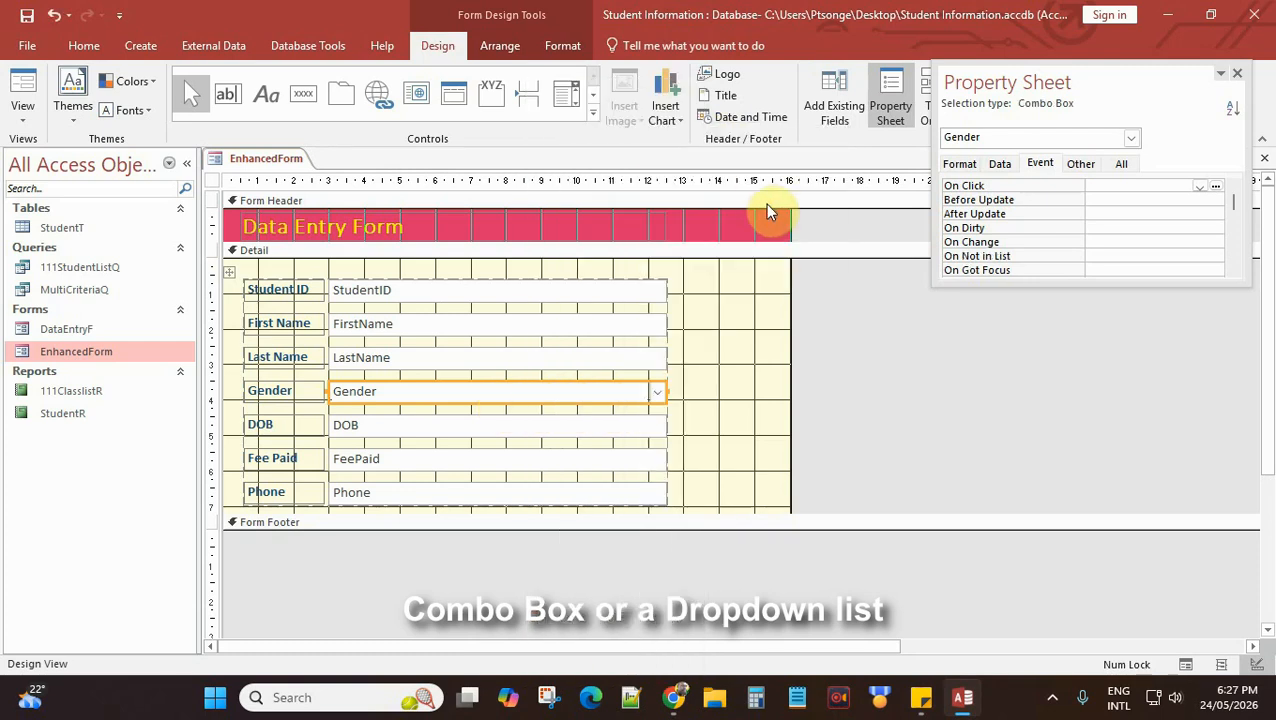
click(698, 406)
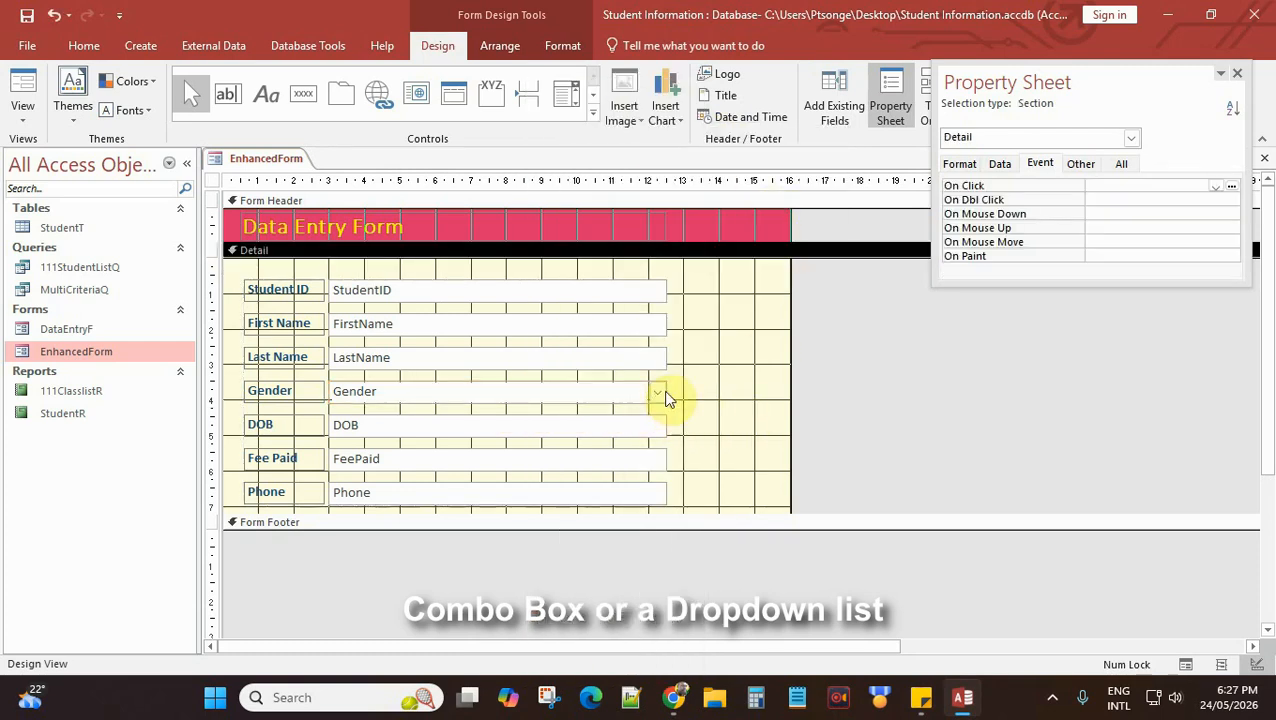
click(657, 395)
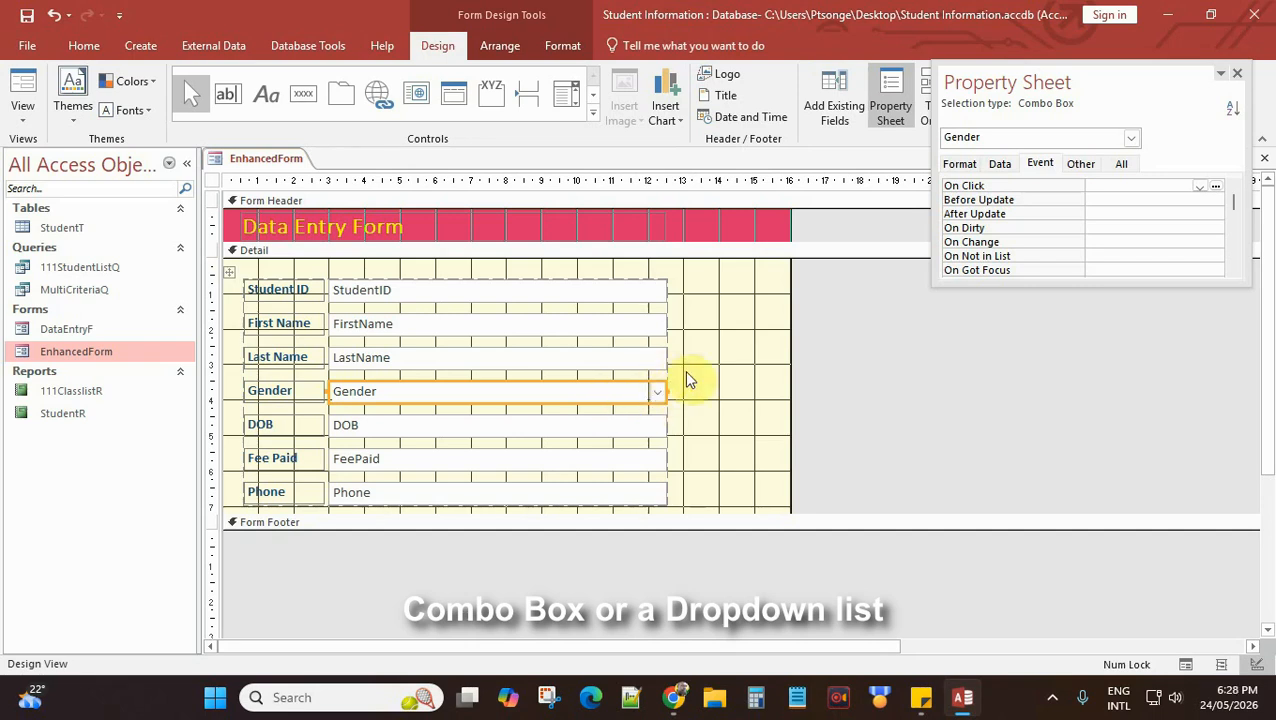
- Set the Row Source Type of the Gender combo box to Value List
drag(987, 80, 1003, 259)
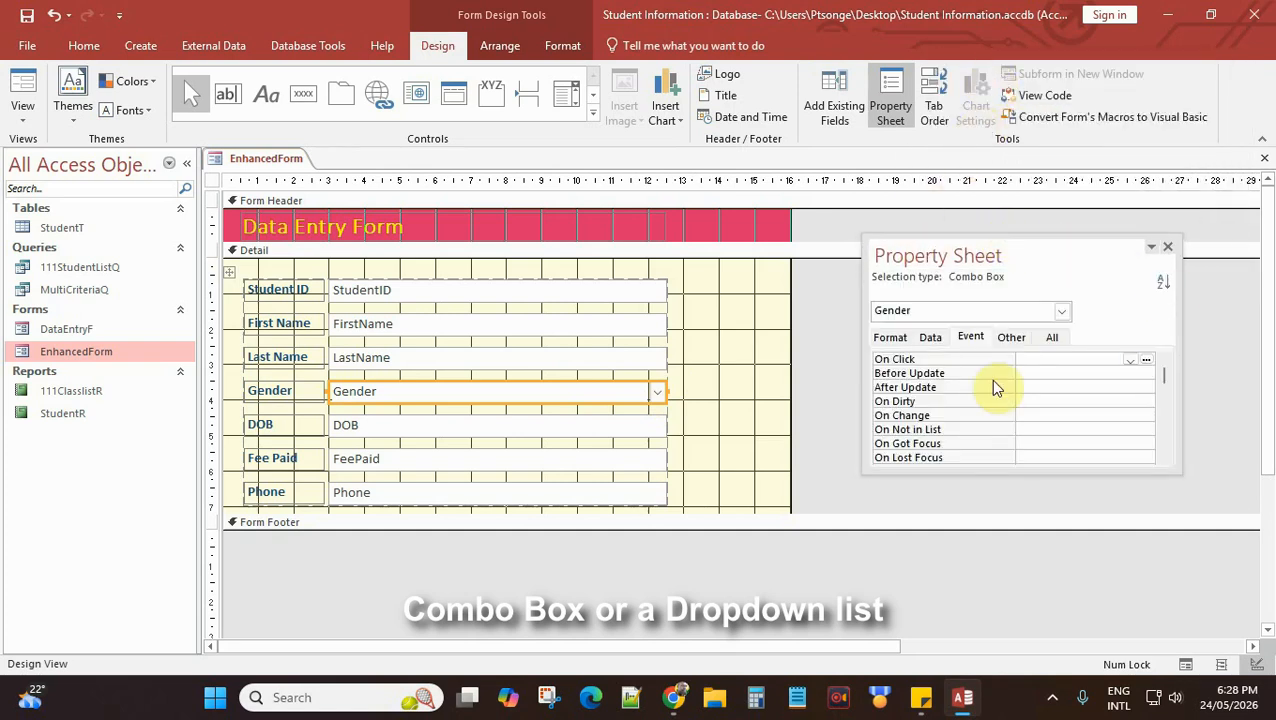
click(693, 404)
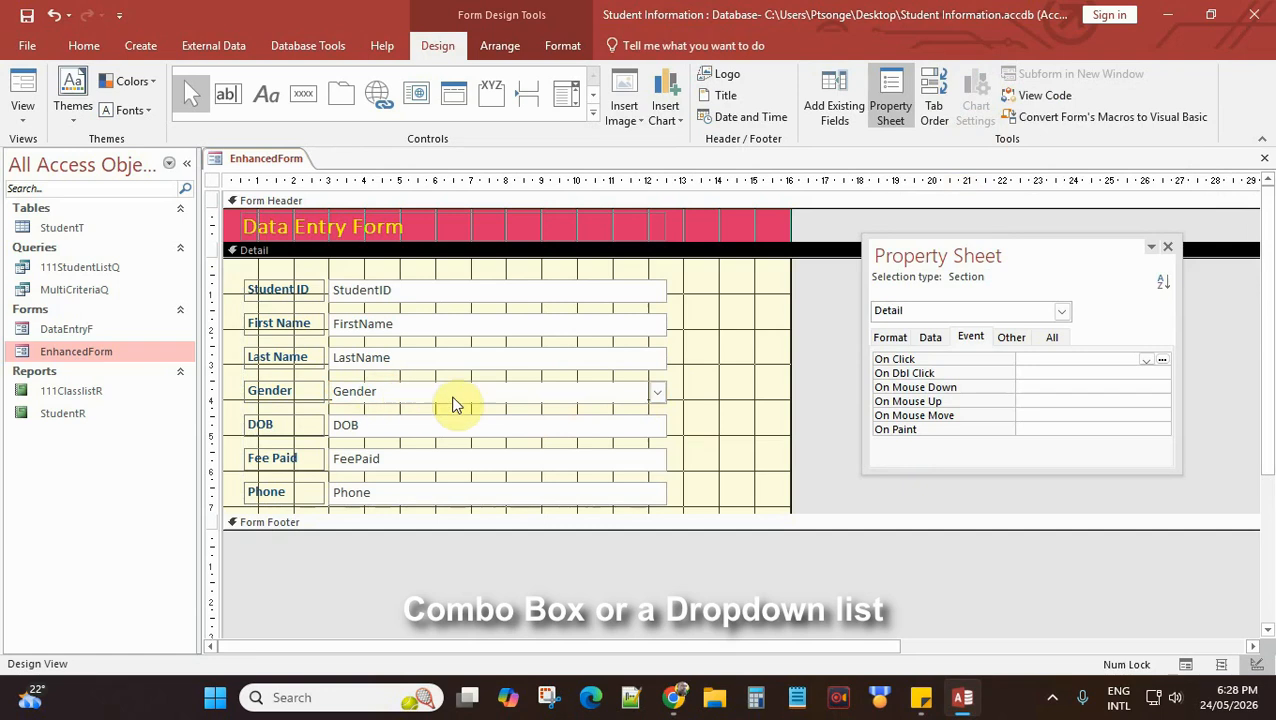
click(506, 392)
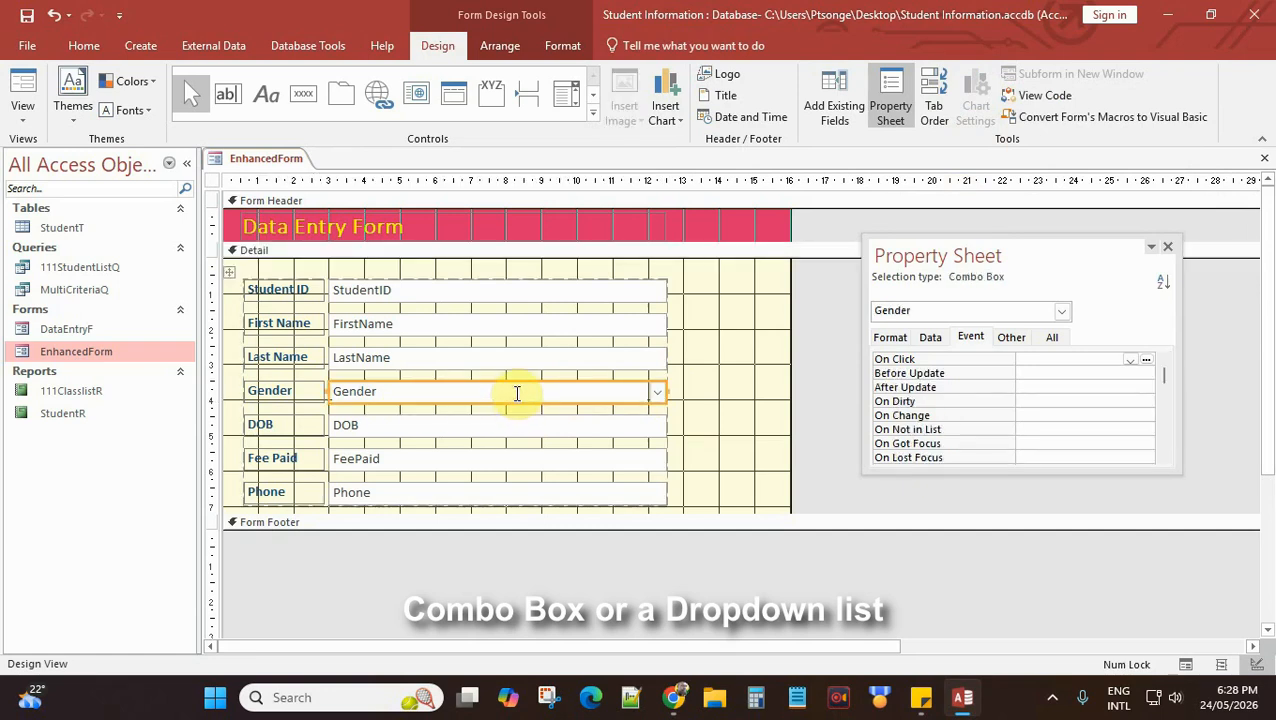
click(931, 339)
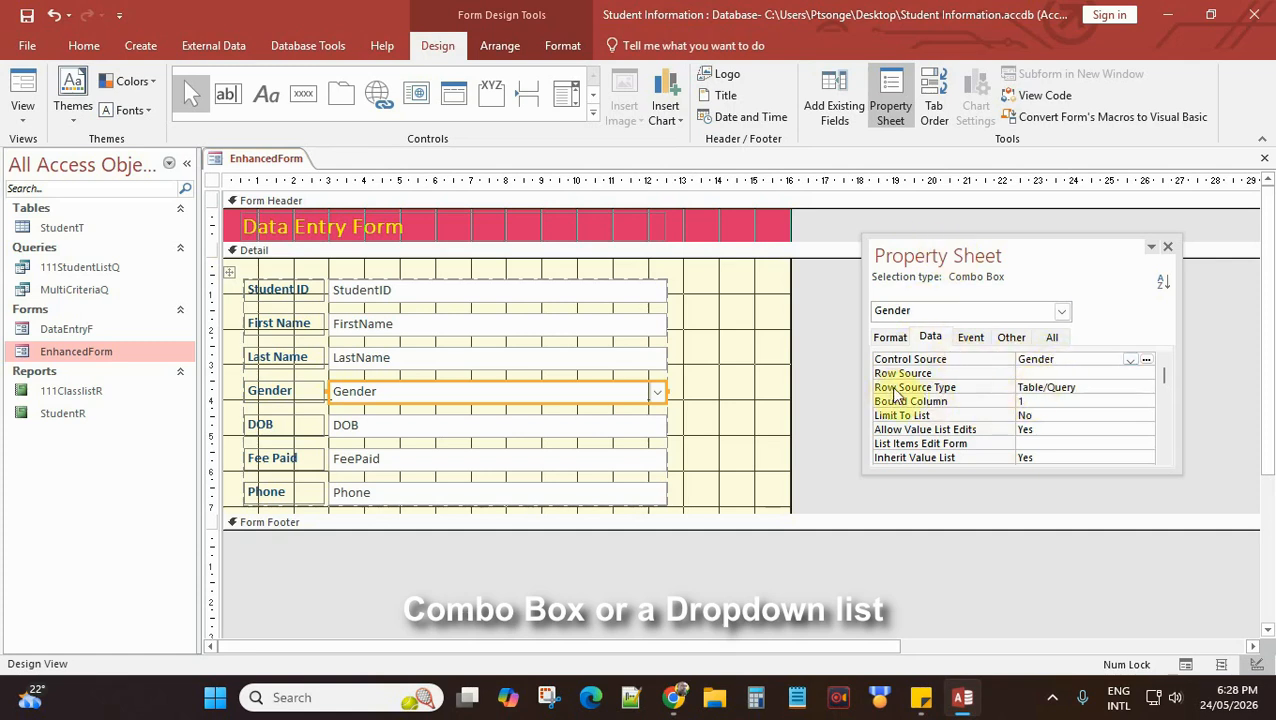
click(1085, 390)
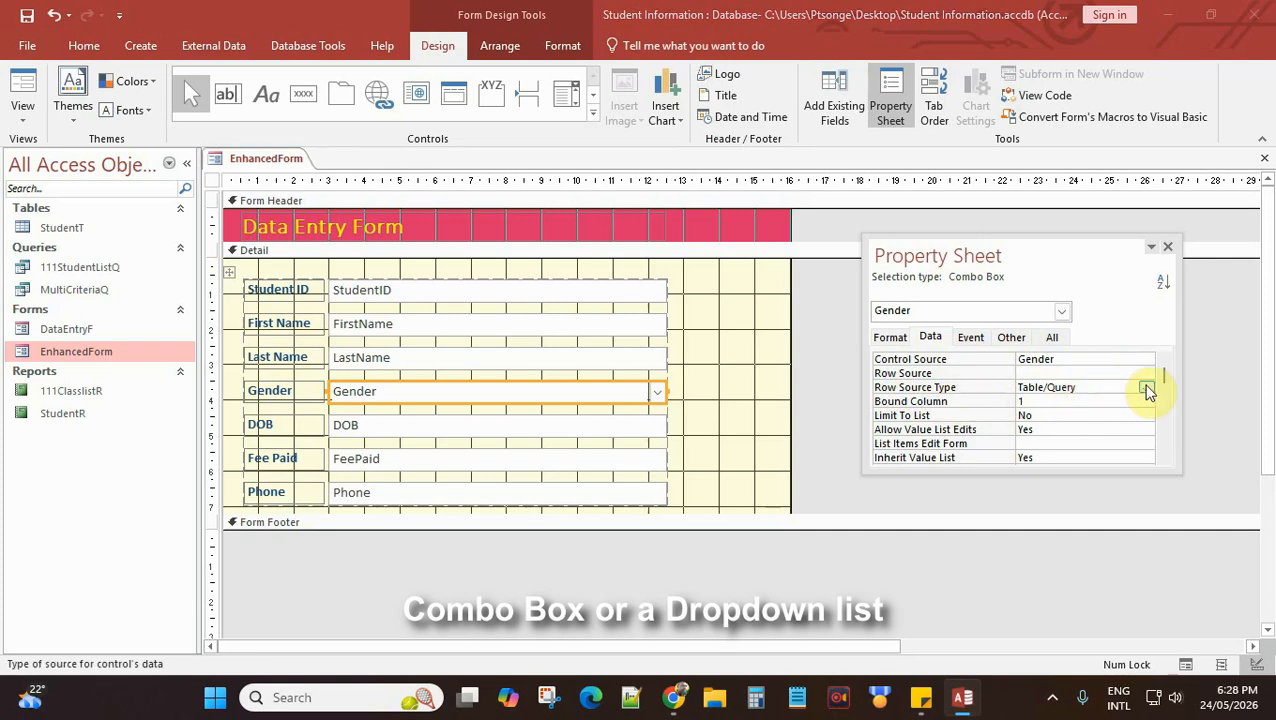
click(1145, 388)
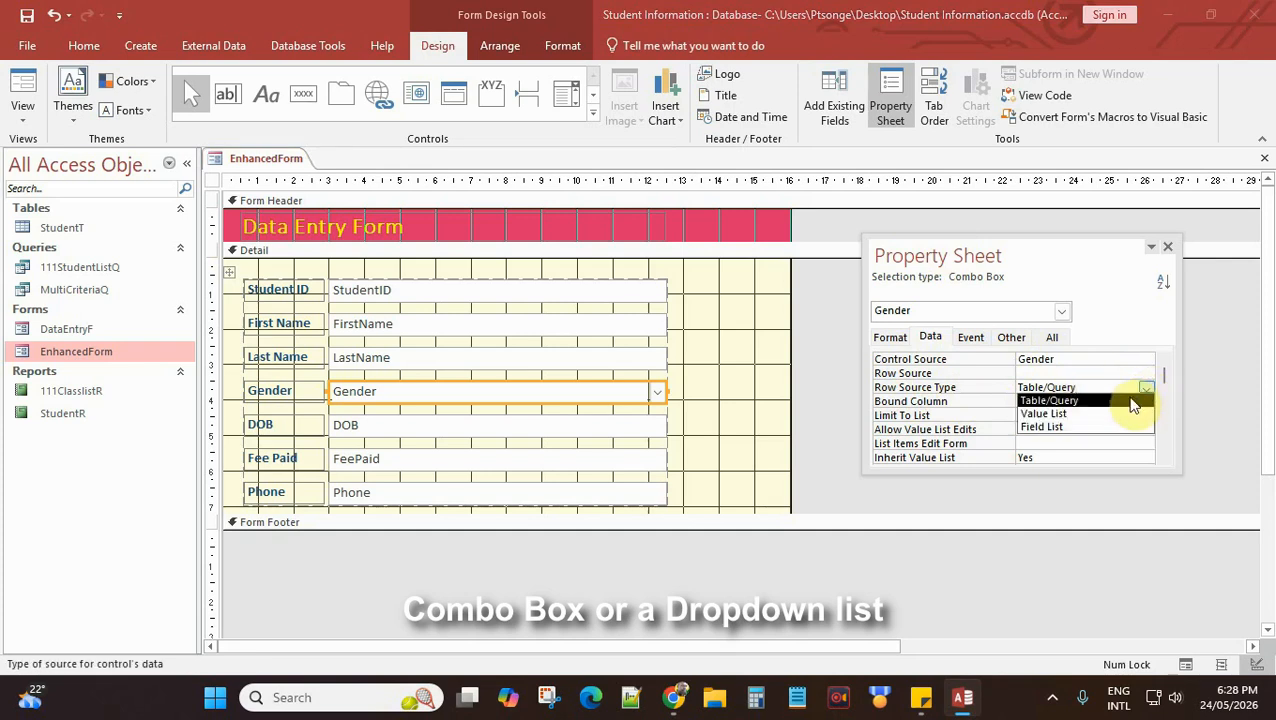
click(1059, 418)
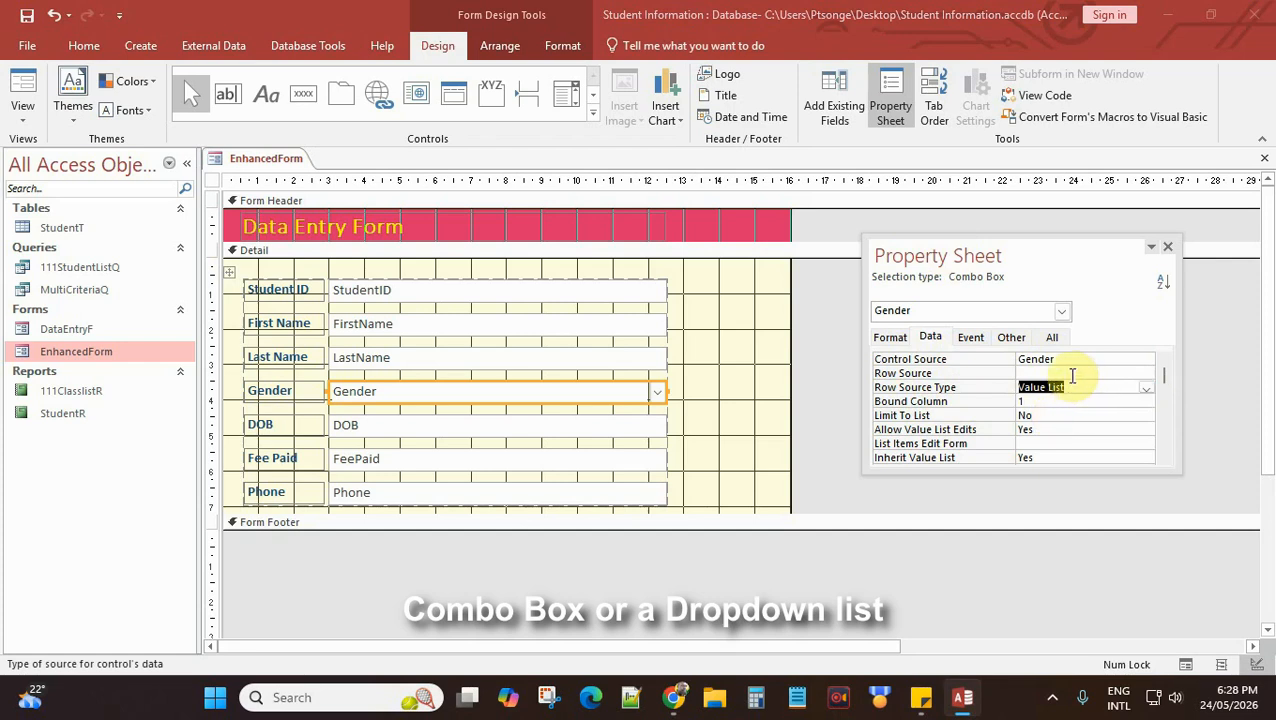
- Set the Gender combo box's Row Source to "M";"F" in the Zoom window, enlarging its font to size 24 for readability
click(1024, 373)
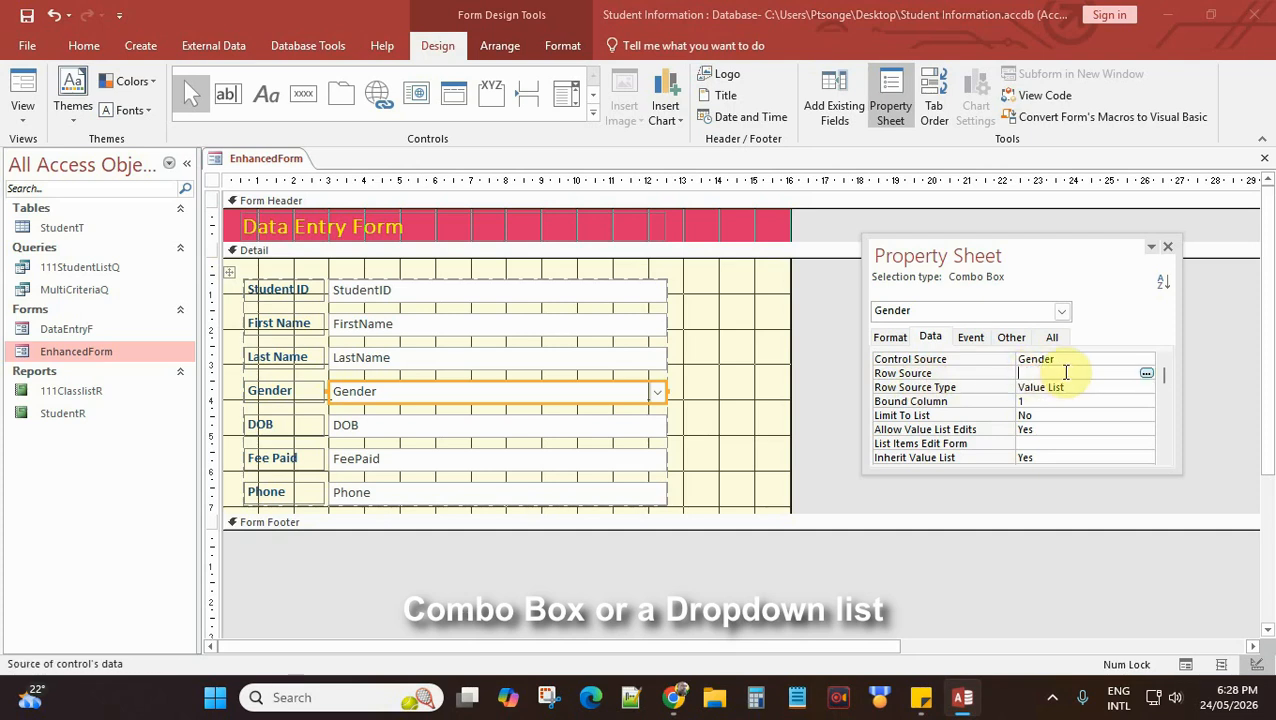
click(1146, 374)
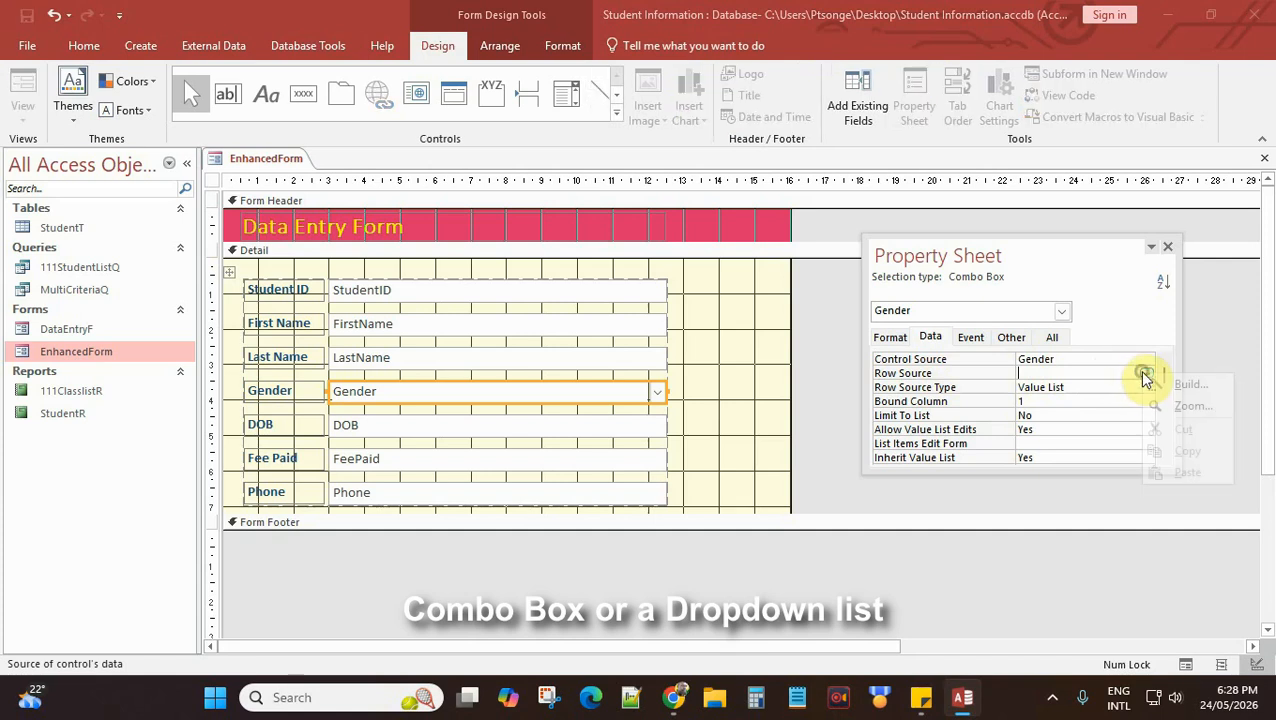
drag(675, 171, 663, 283)
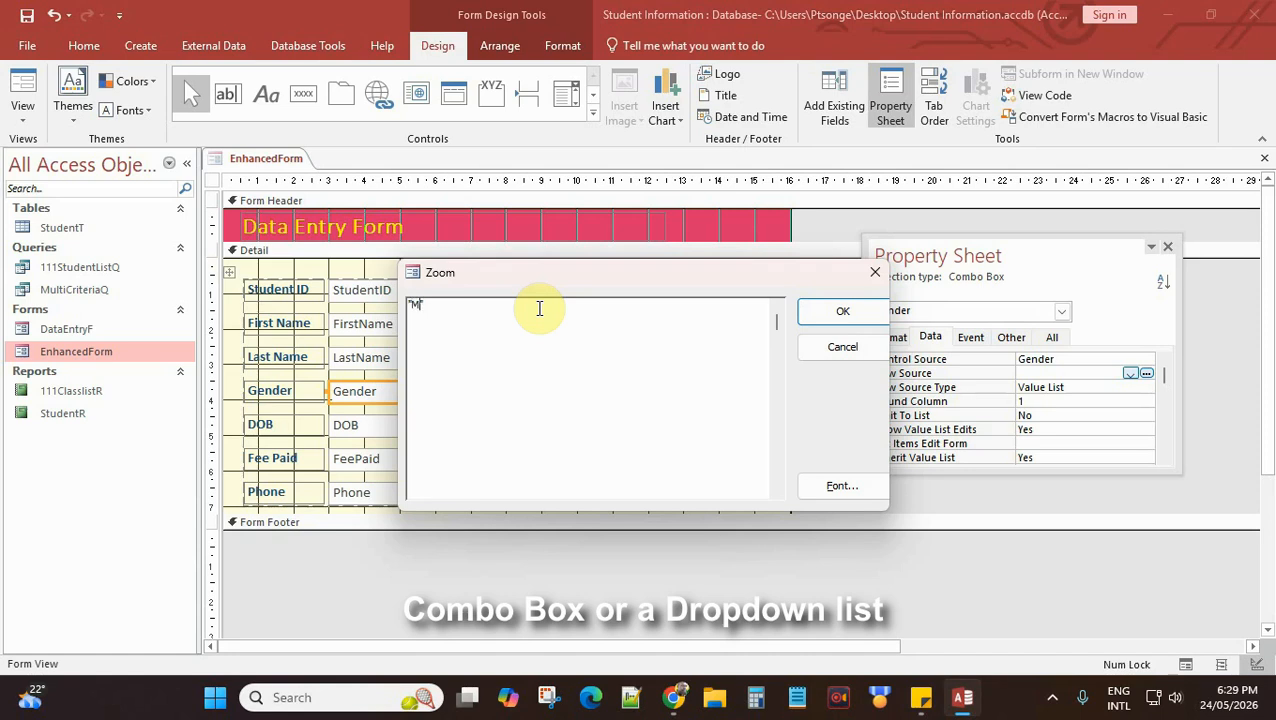
click(818, 485)
mouse_move(766, 372)
mouse_down()
mouse_move(775, 393)
mouse_move(773, 378)
mouse_up()
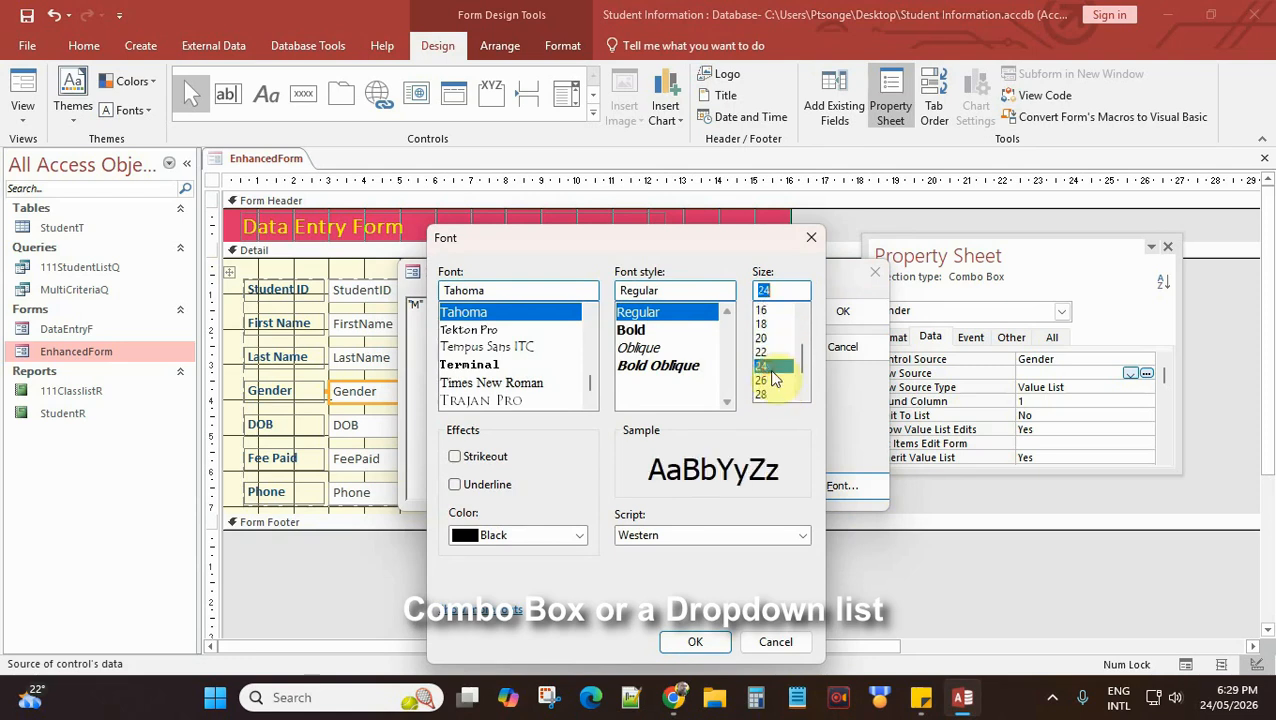
click(695, 641)
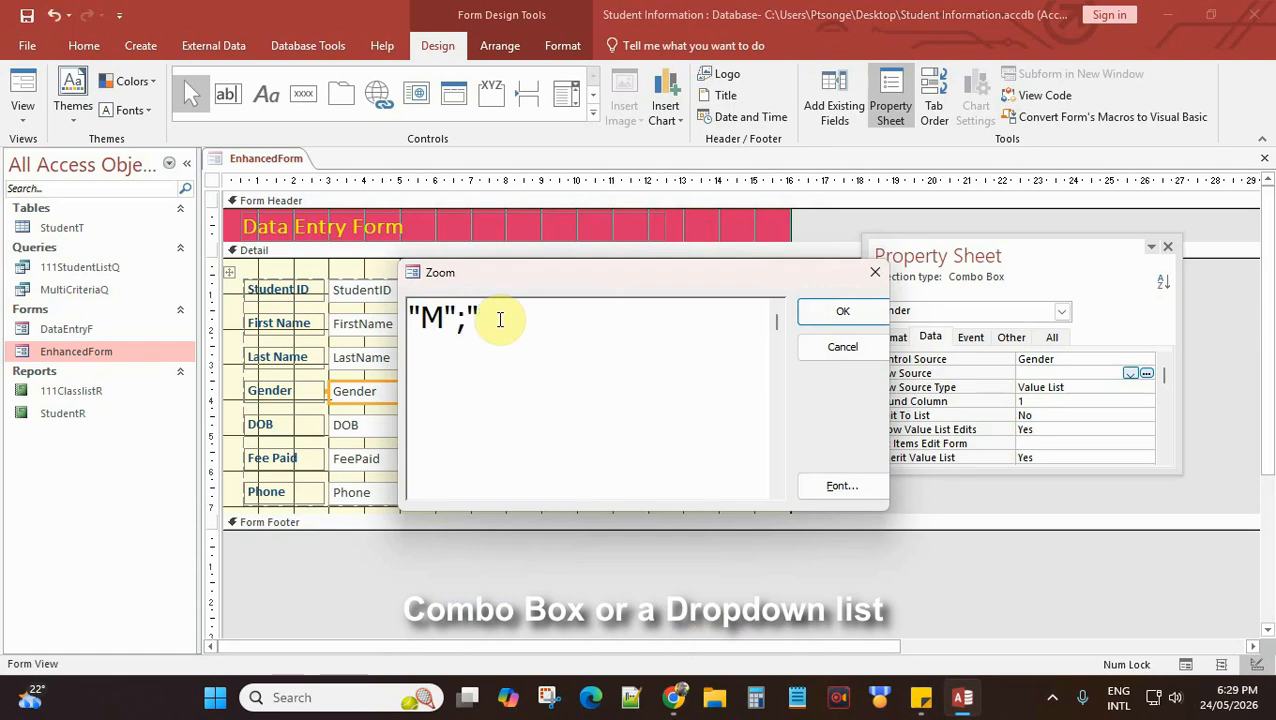
text(F)
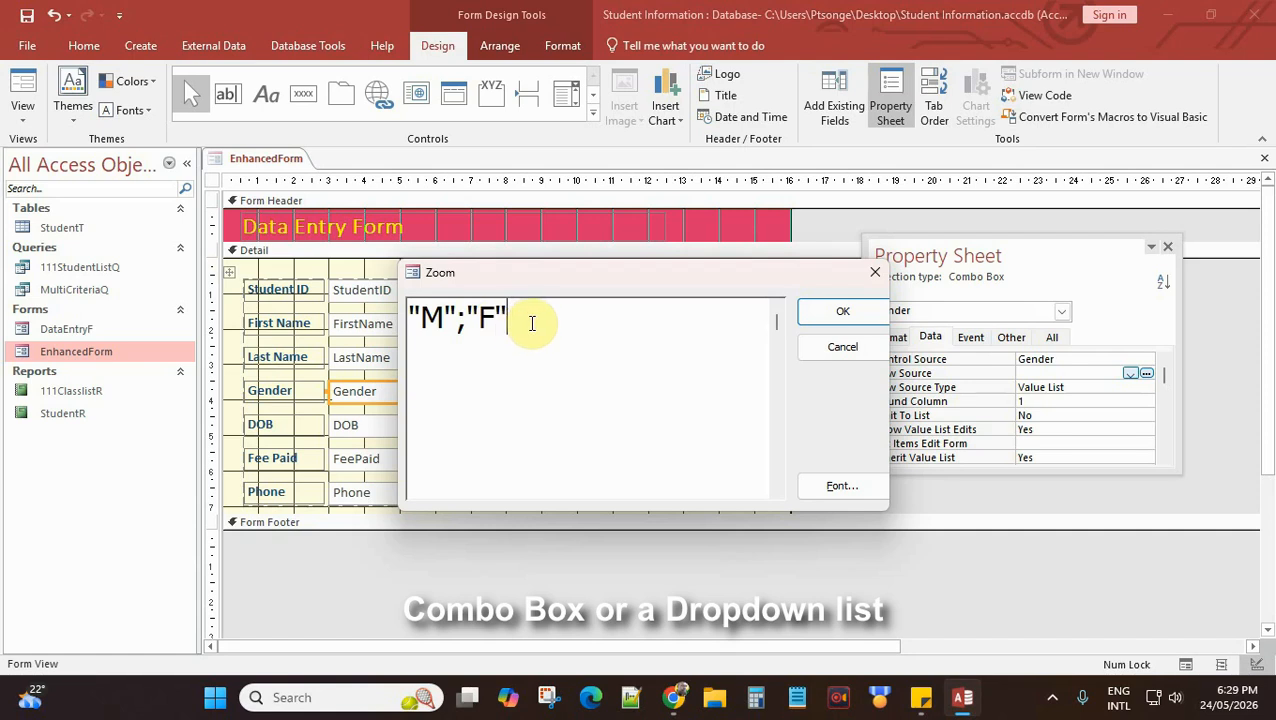
click(838, 313)
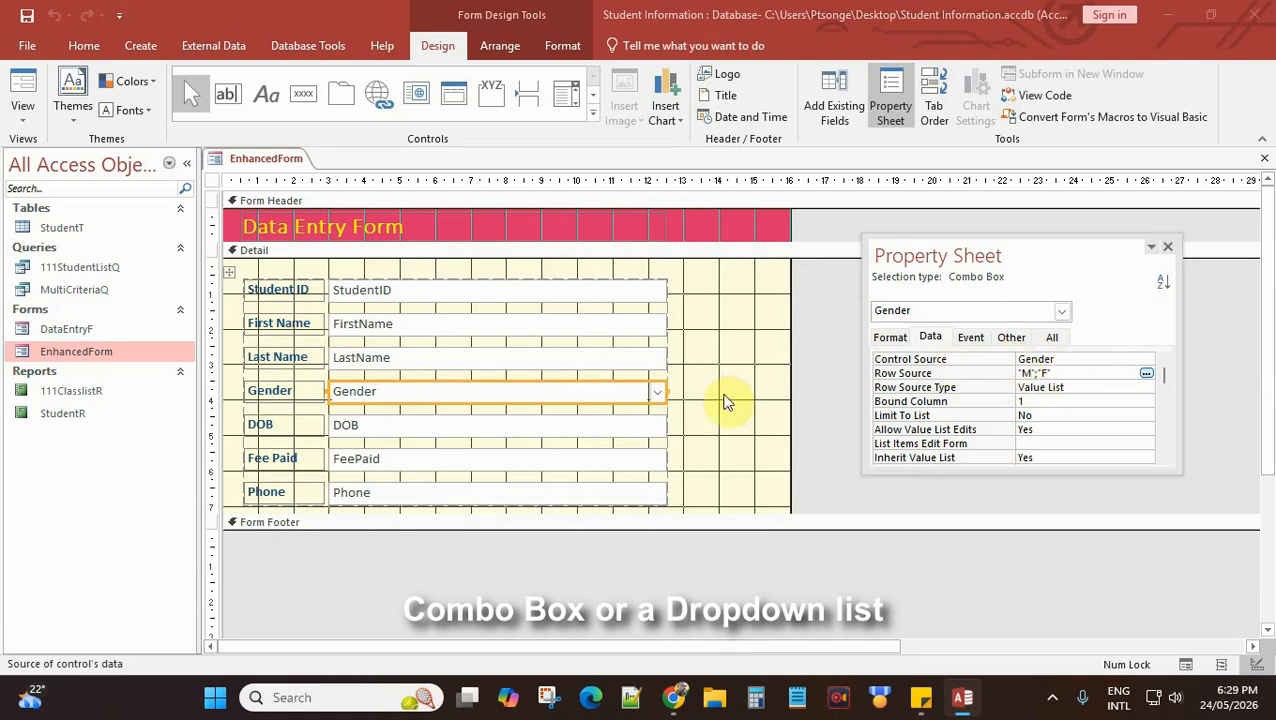
- Save EnhancedForm and display it in Form View
right_click(265, 163)
click(295, 175)
right_click(268, 160)
click(330, 239)
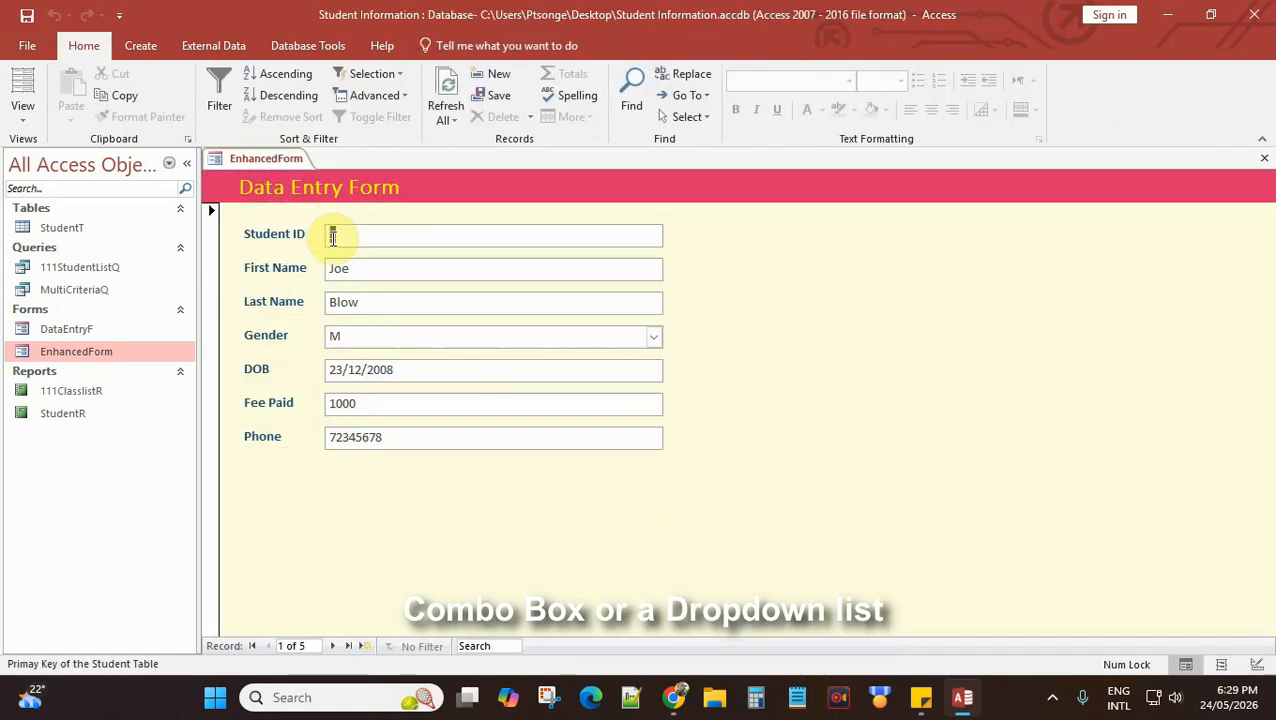
- Test the Gender dropdown on the first record by choosing F and switching back to M
click(653, 339)
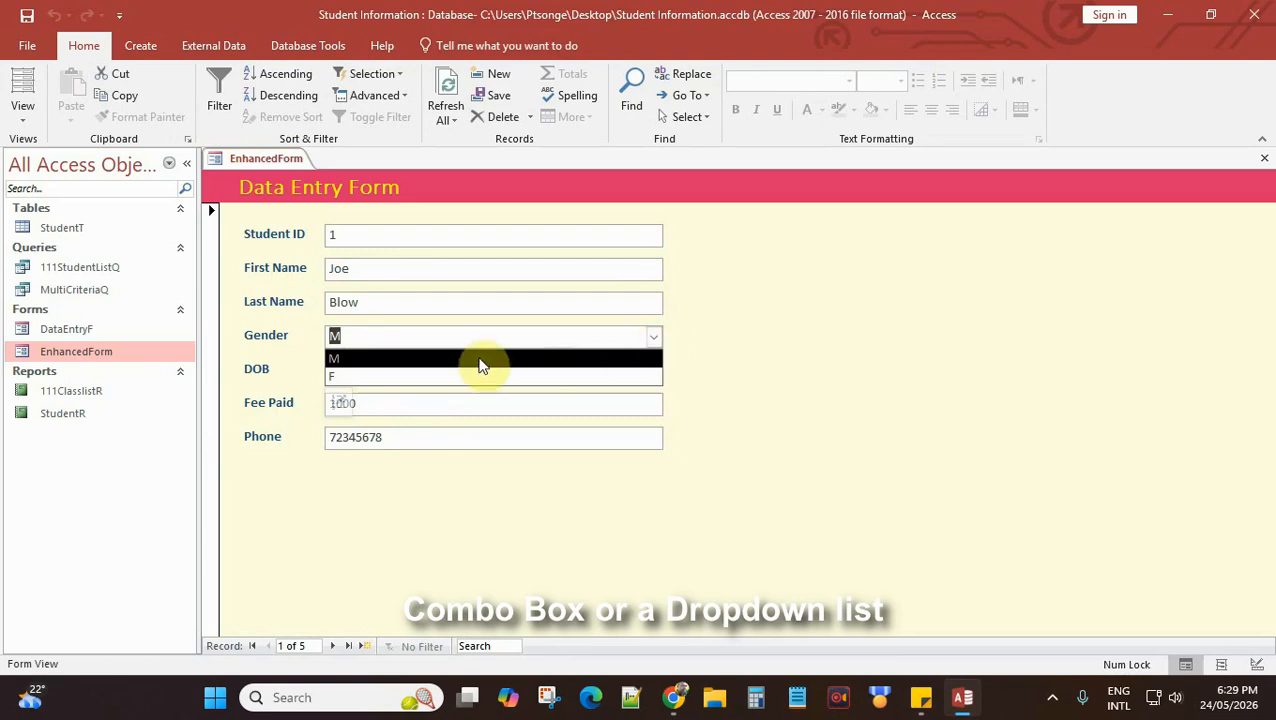
click(399, 379)
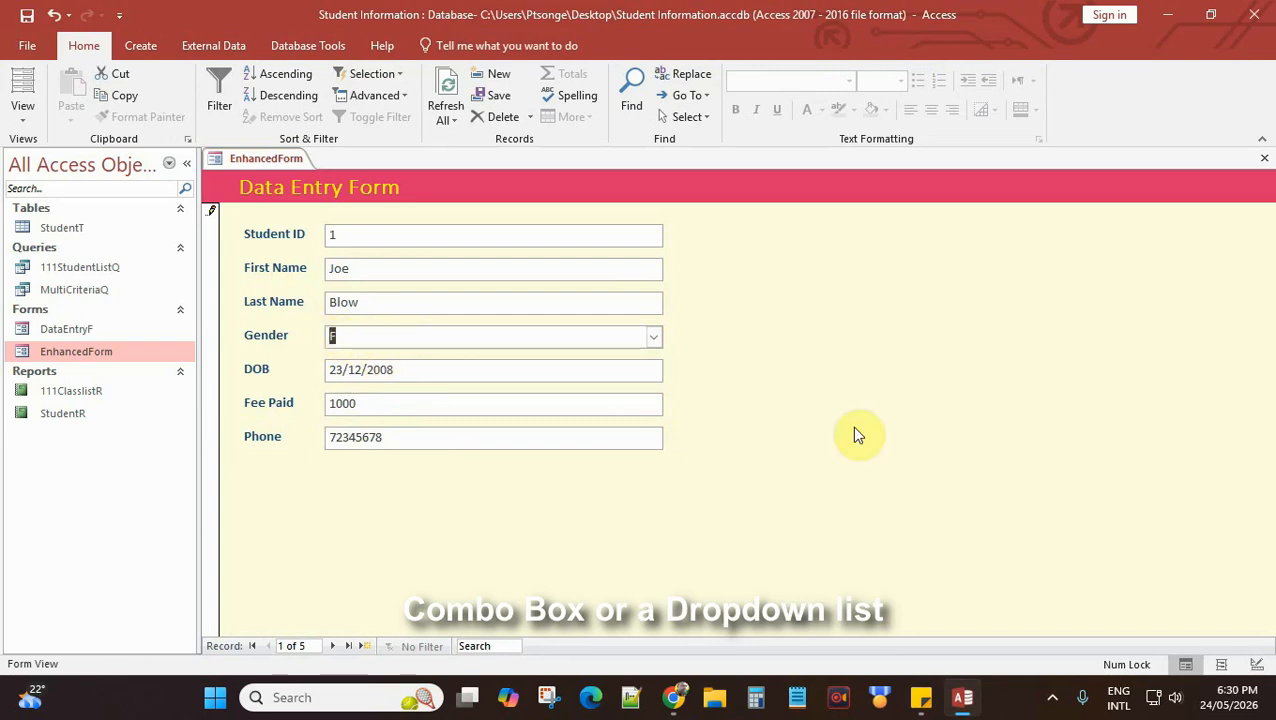
click(653, 337)
click(630, 358)
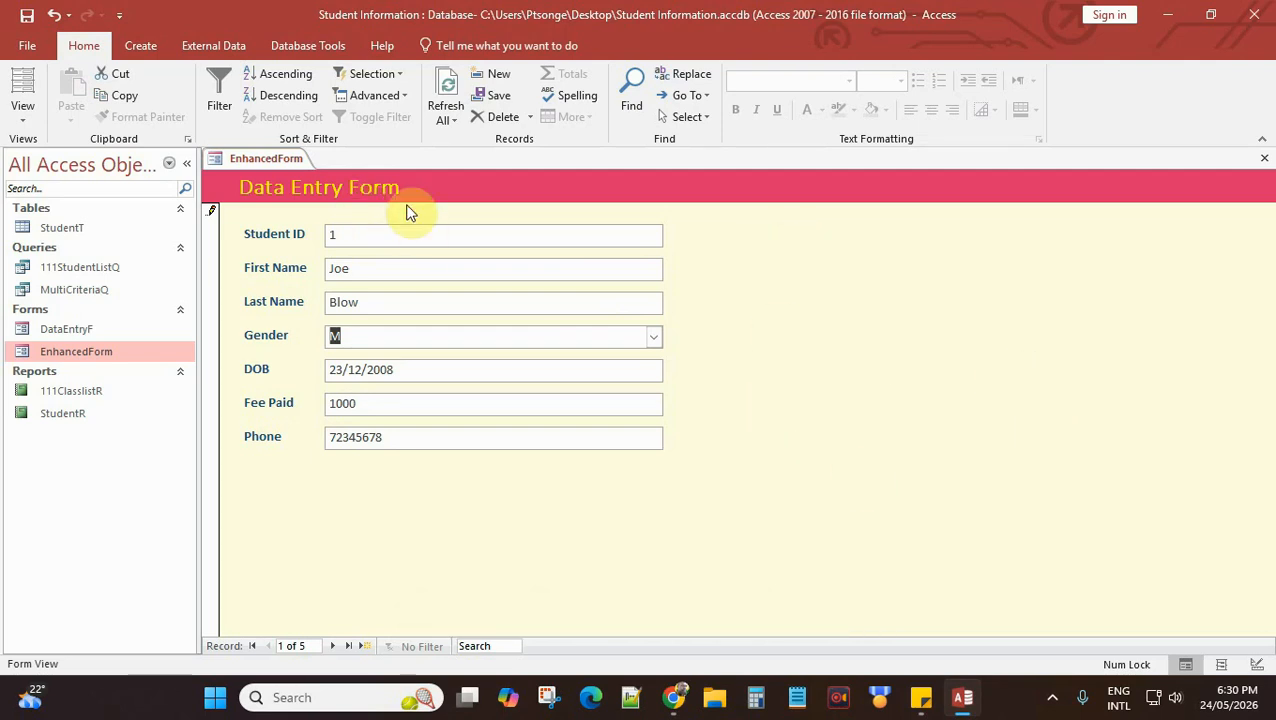
- Return EnhancedForm to Design View and enlarge its Detail section to about 22 cm wide and 9 cm high, keeping the property sheet clear
right_click(270, 159)
click(334, 281)
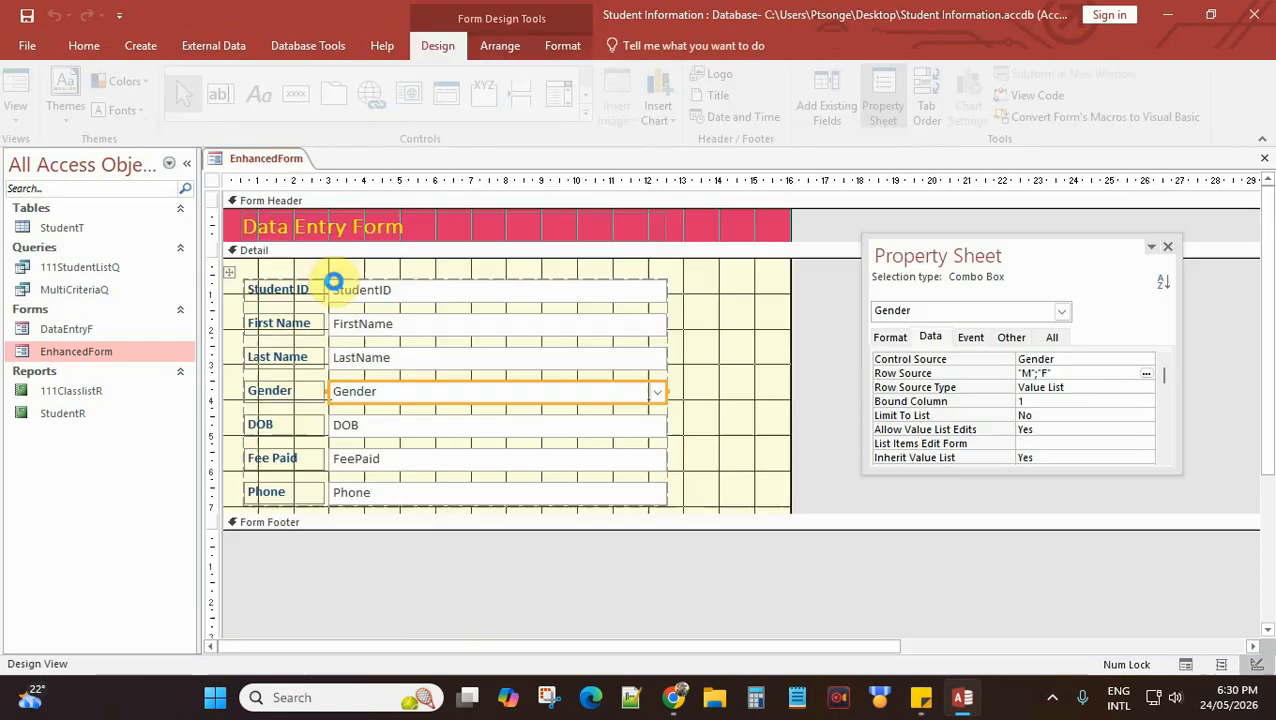
drag(1036, 246, 1119, 80)
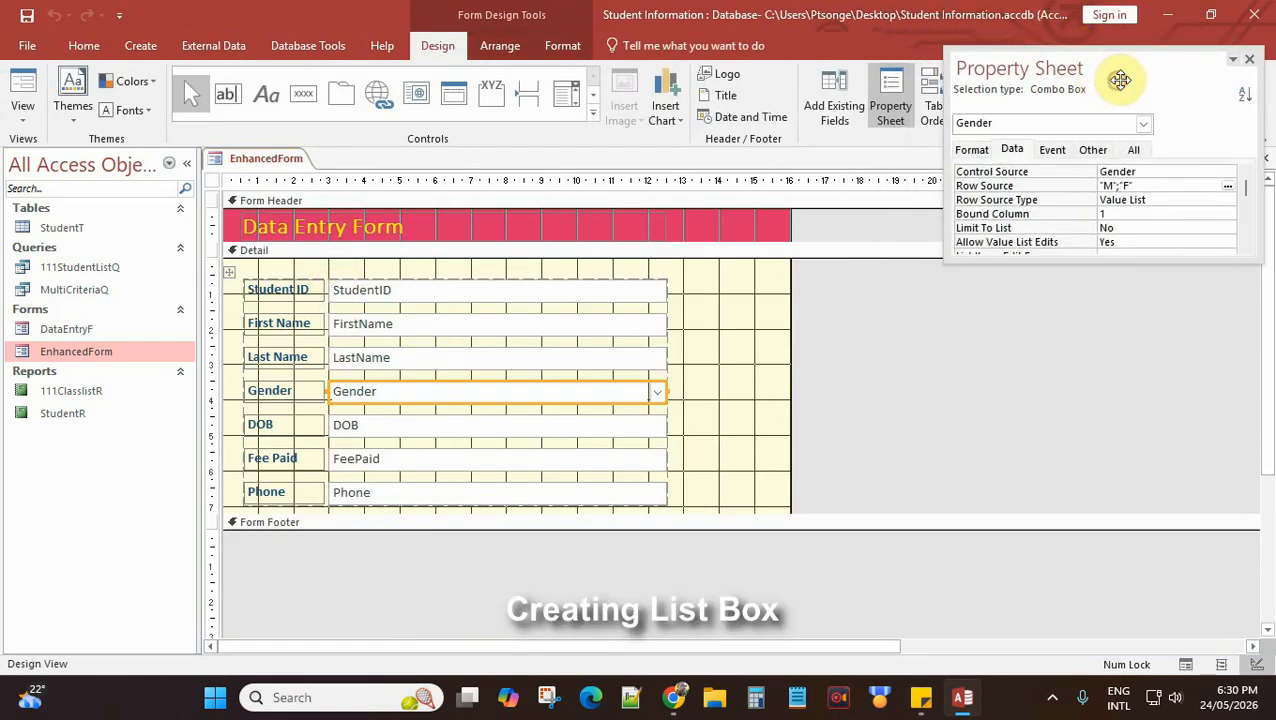
drag(791, 343, 983, 336)
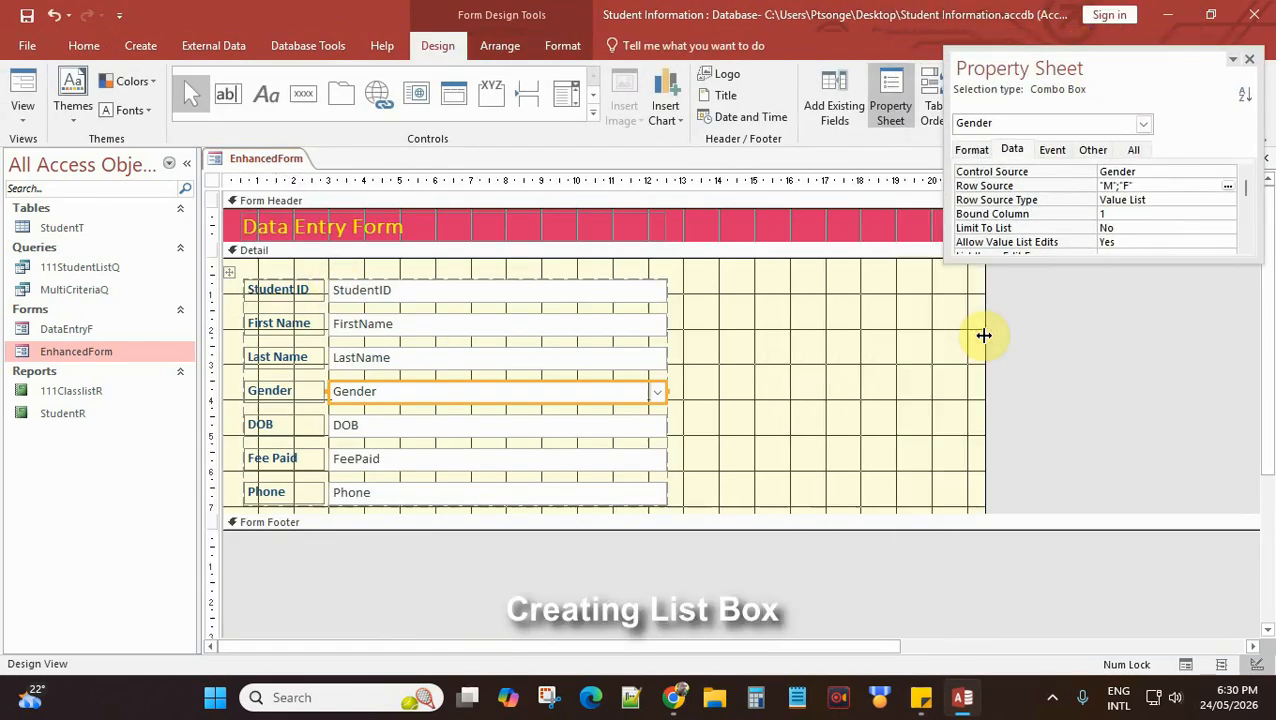
click(893, 376)
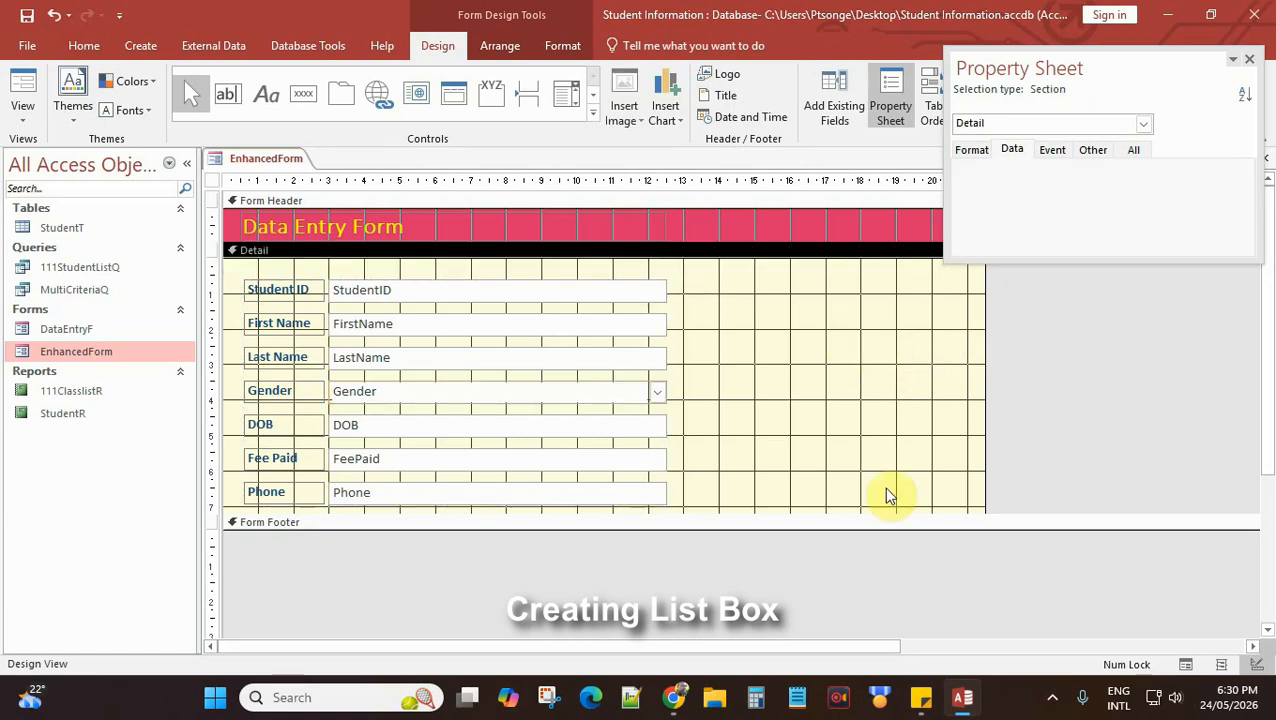
drag(880, 511, 874, 580)
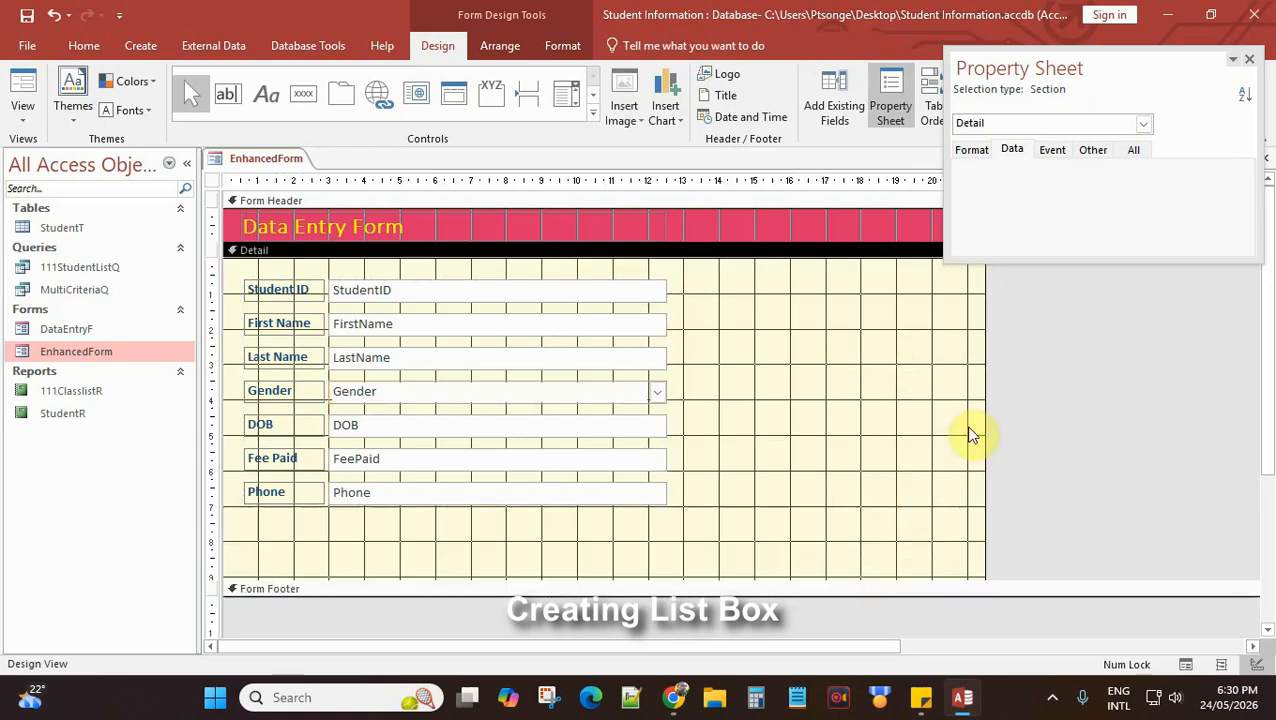
drag(986, 338, 1018, 338)
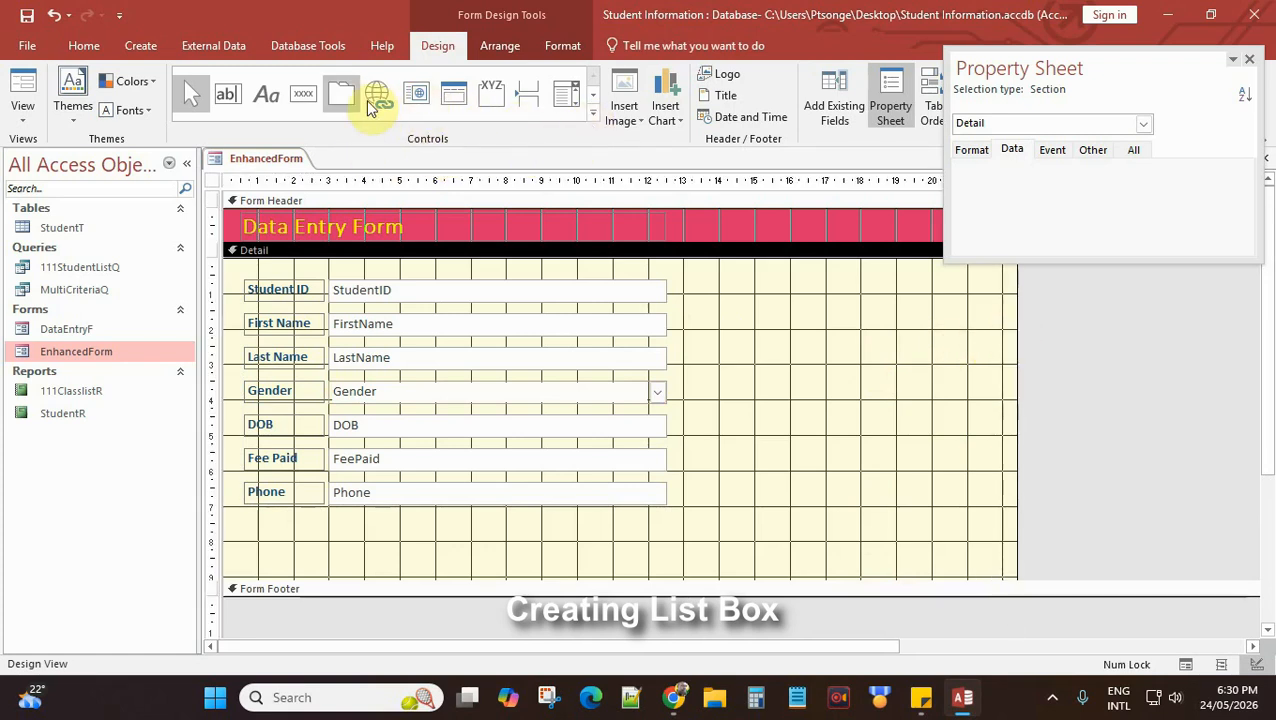
- Draw a list box about 8 cm wide and 9 cm high beside the fields, taking its values from the StudentT table
click(593, 94)
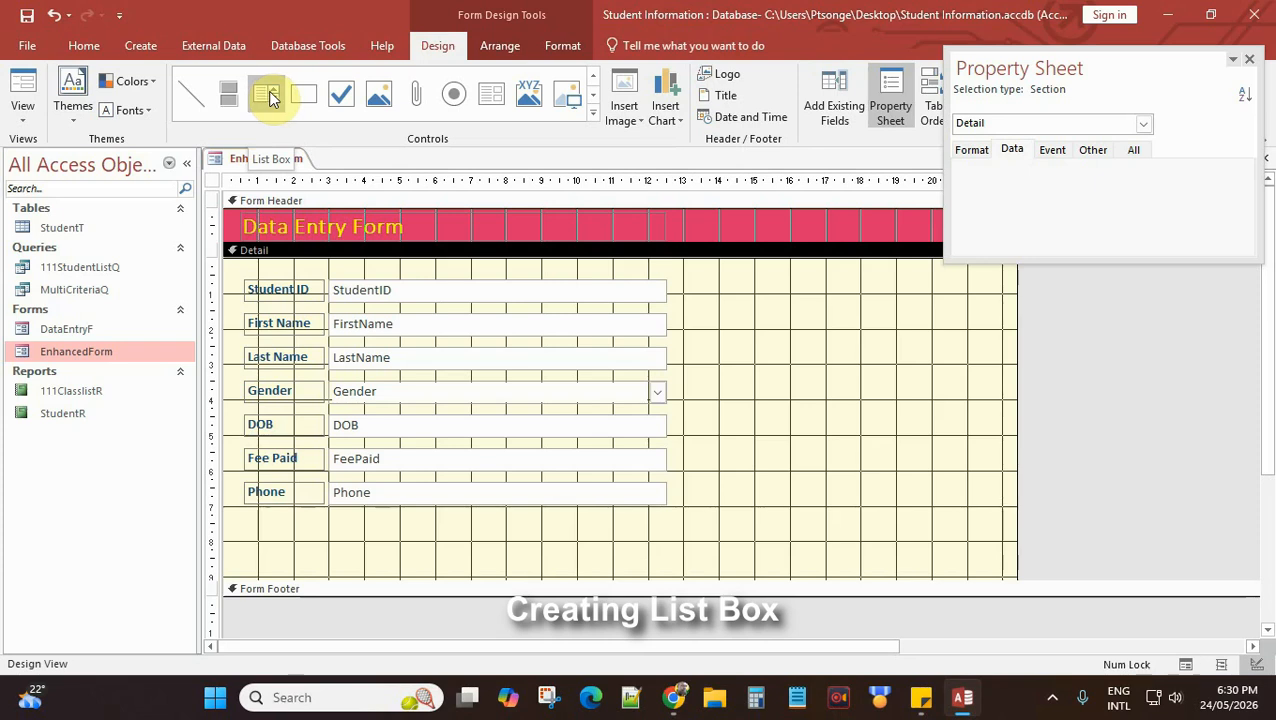
click(267, 97)
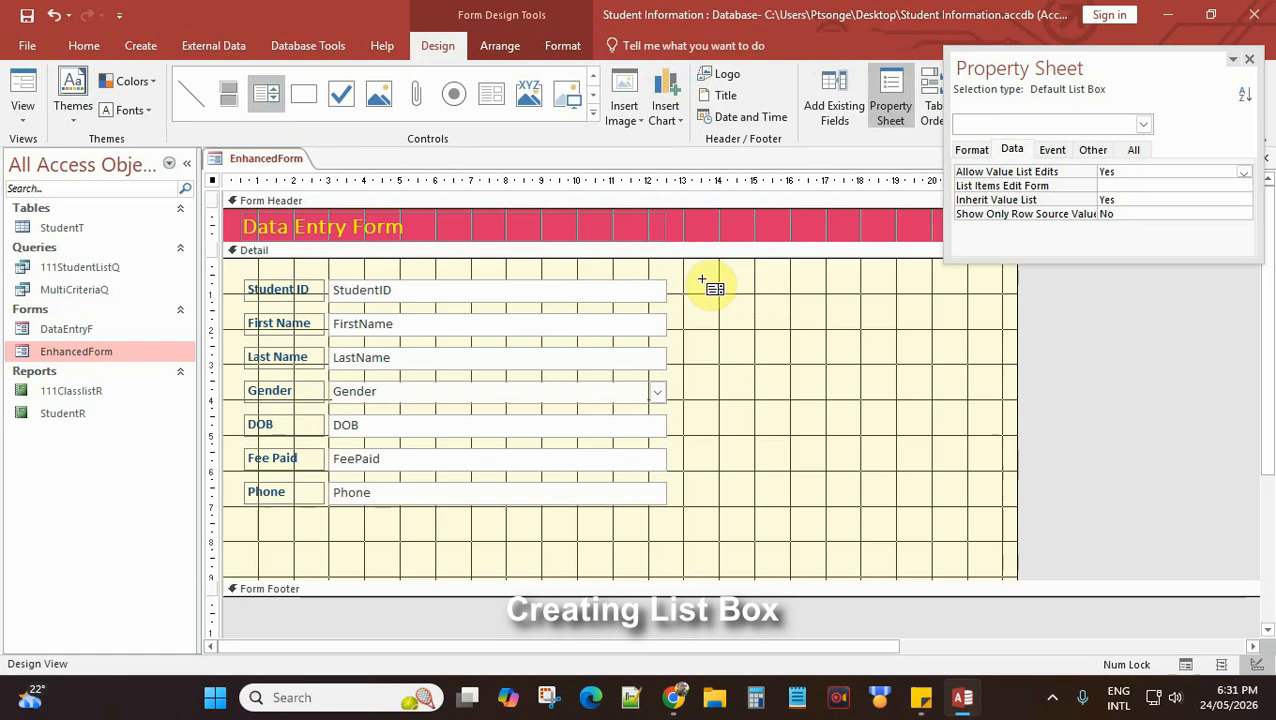
drag(734, 284, 1018, 597)
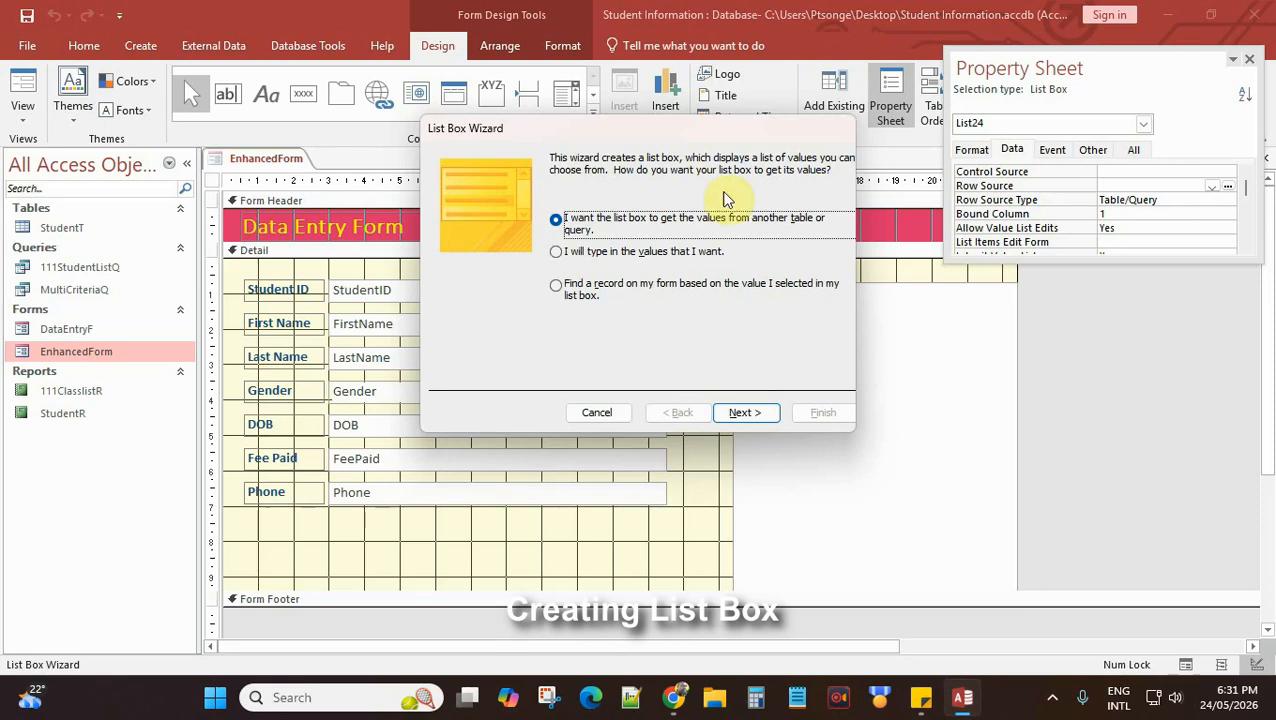
drag(669, 128, 513, 175)
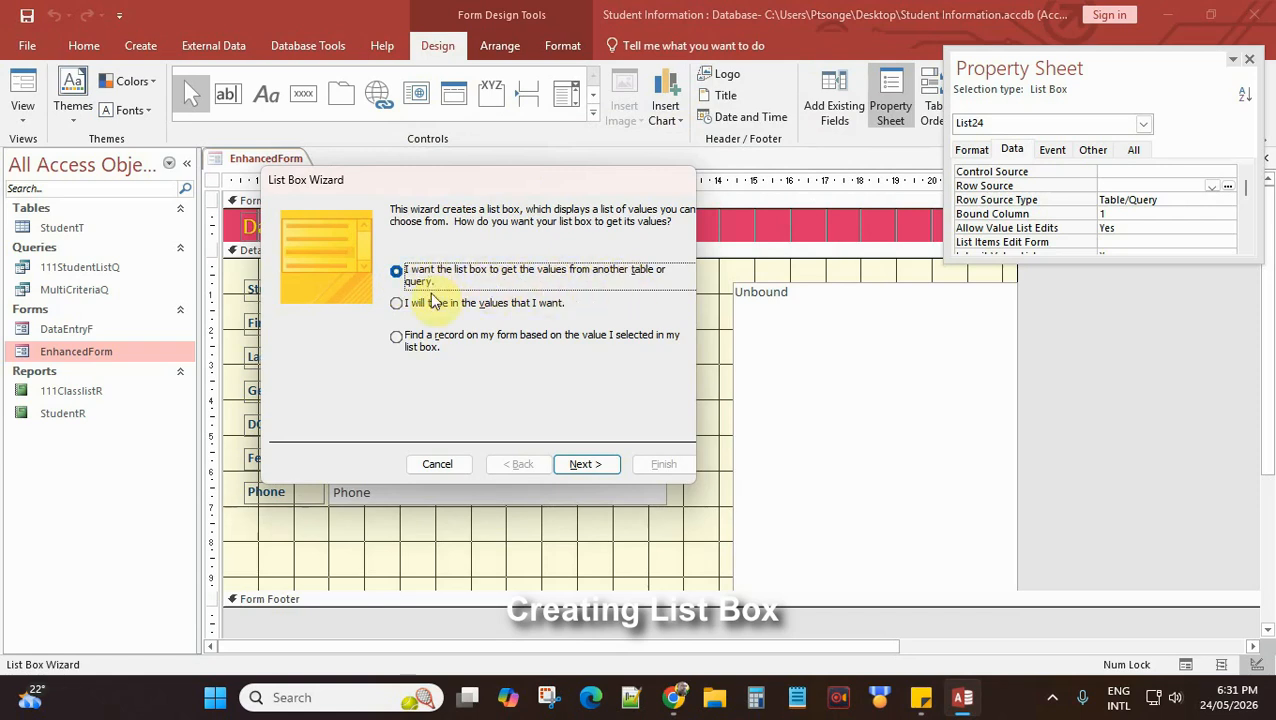
click(572, 468)
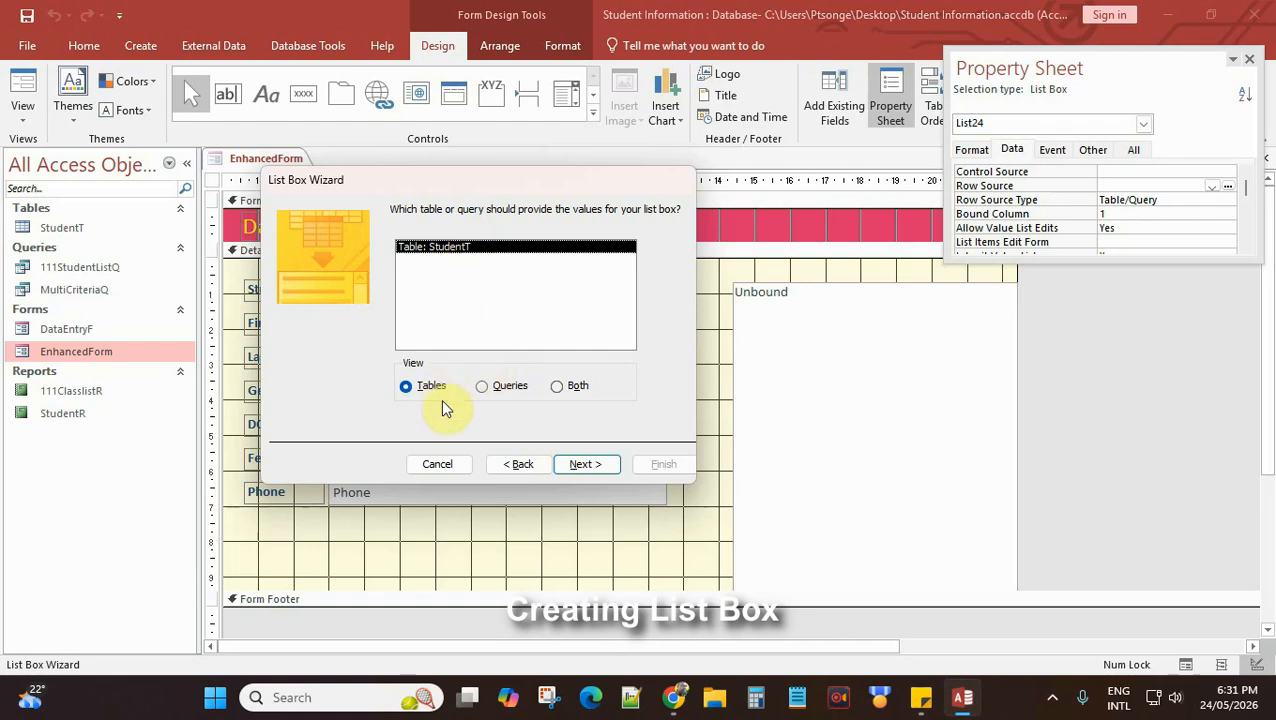
click(585, 465)
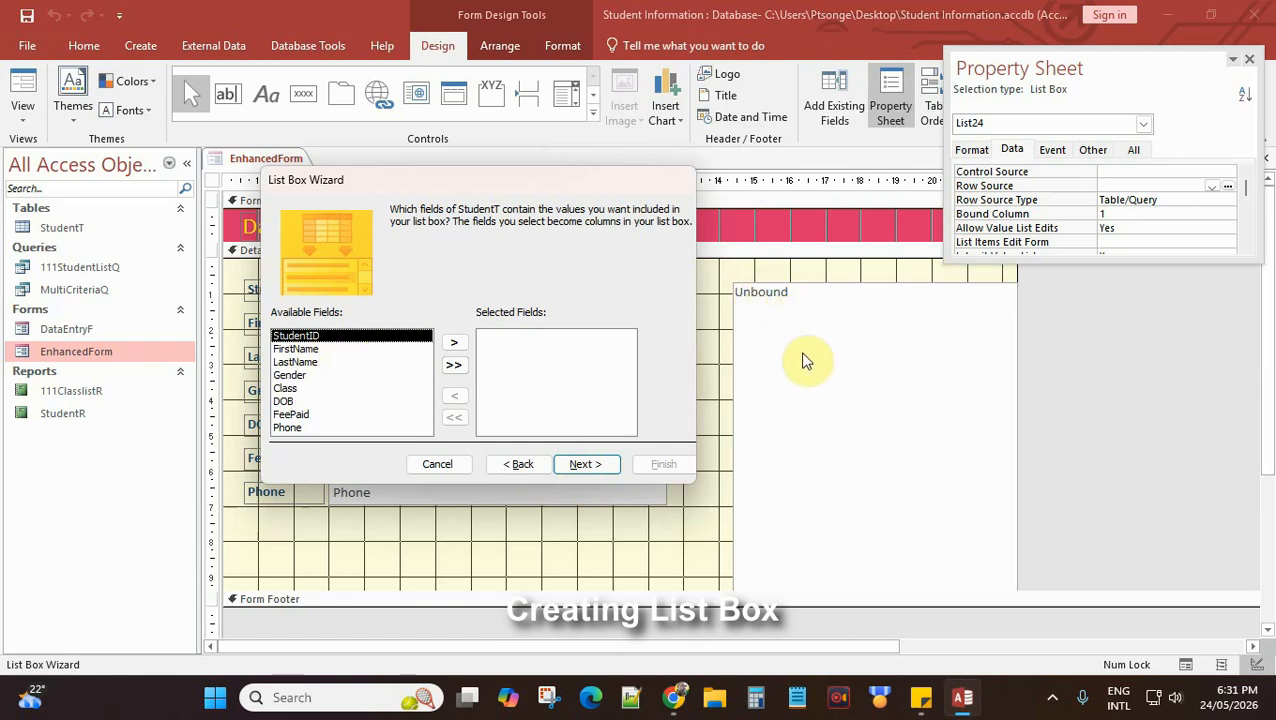
- Include the FirstName, LastName, Gender and Class fields as columns of the list box
click(297, 349)
click(453, 342)
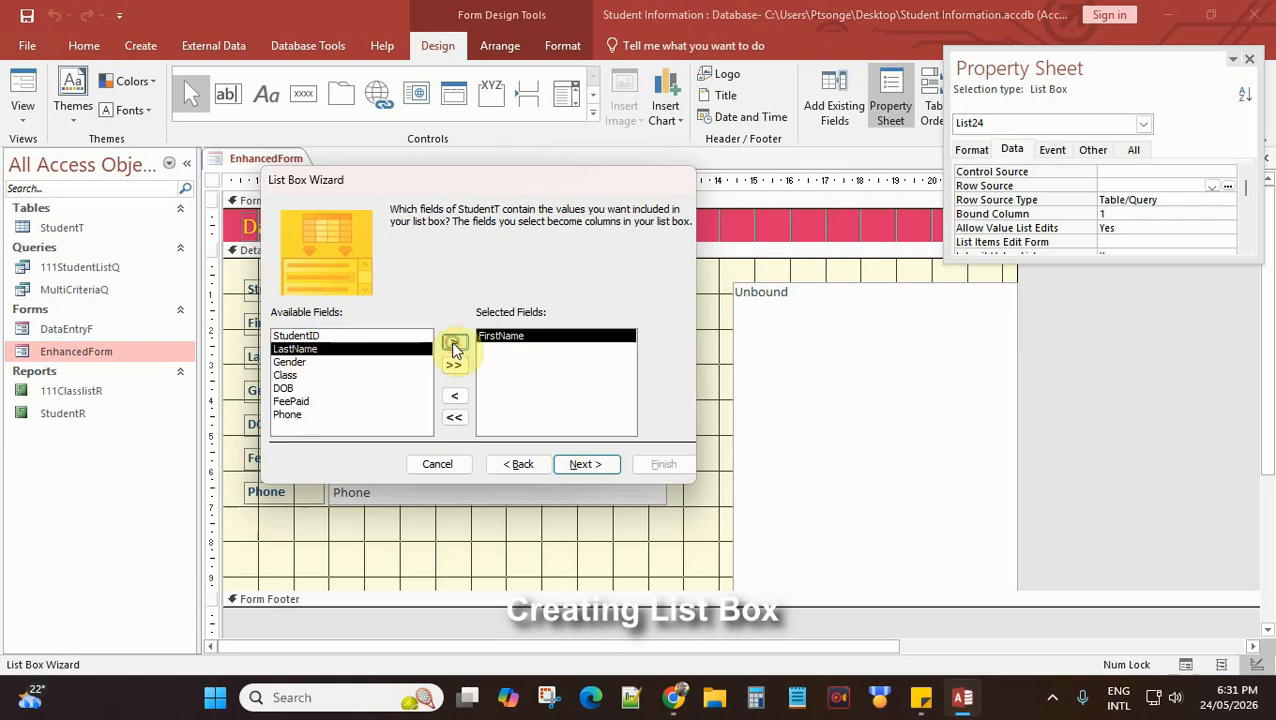
click(453, 342)
click(454, 343)
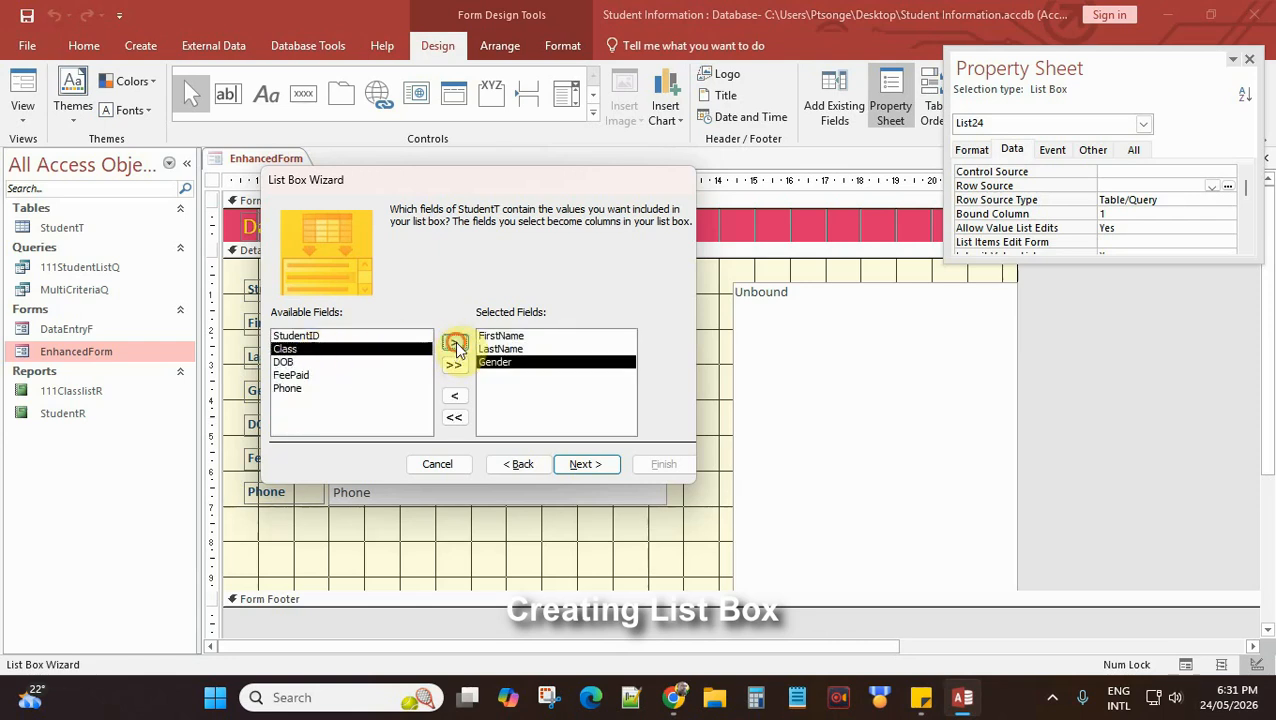
click(455, 344)
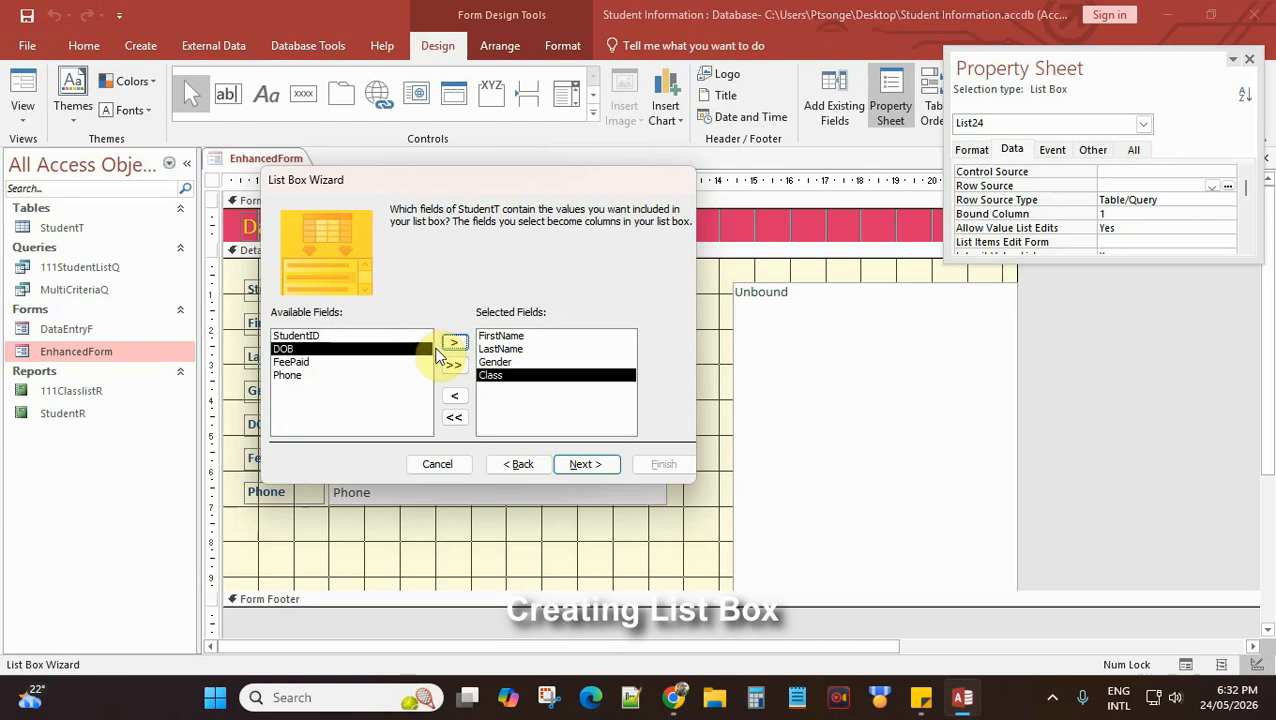
click(594, 465)
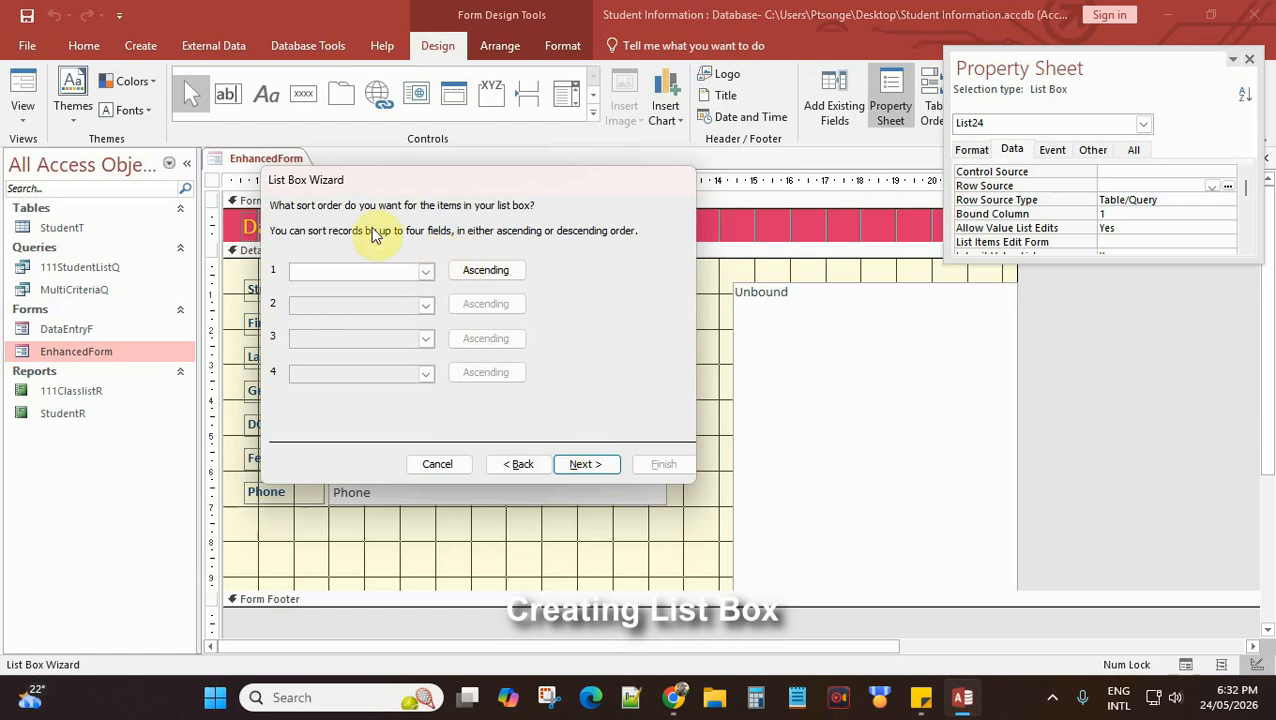
- Leave the list box items unsorted and narrow the FirstName, LastName, Gender and Class columns to fit their contents
click(426, 273)
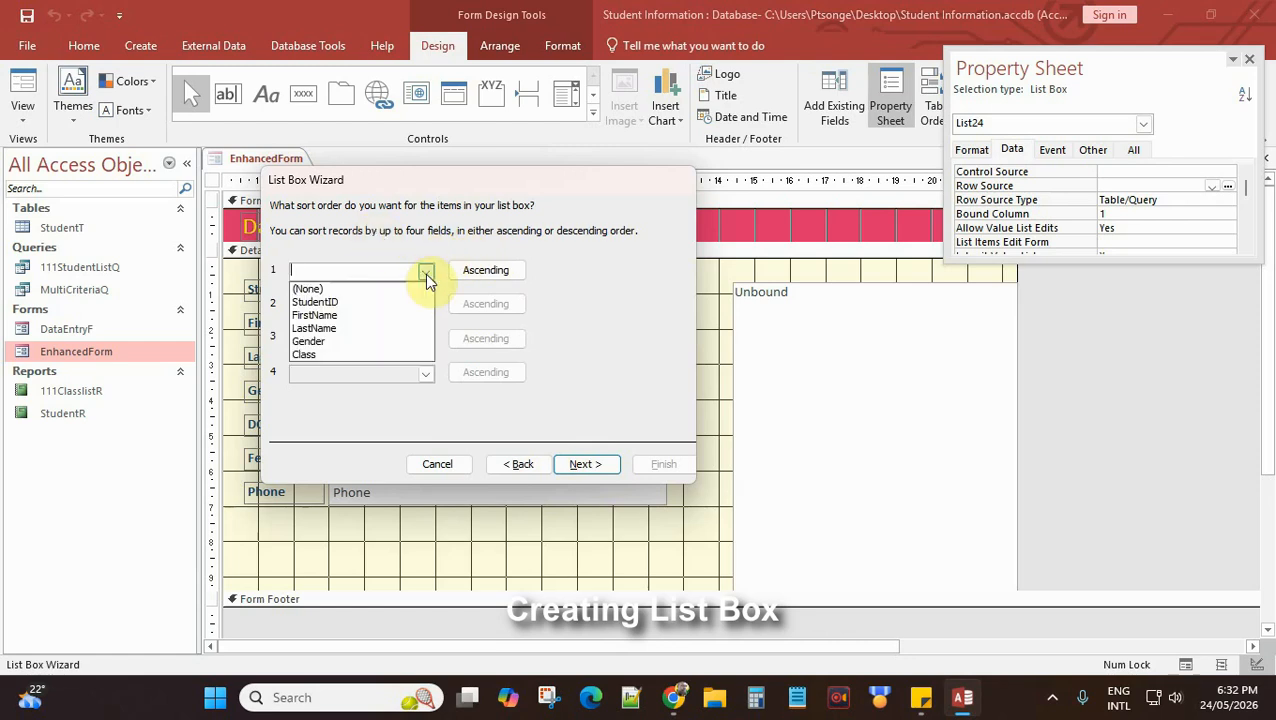
click(426, 273)
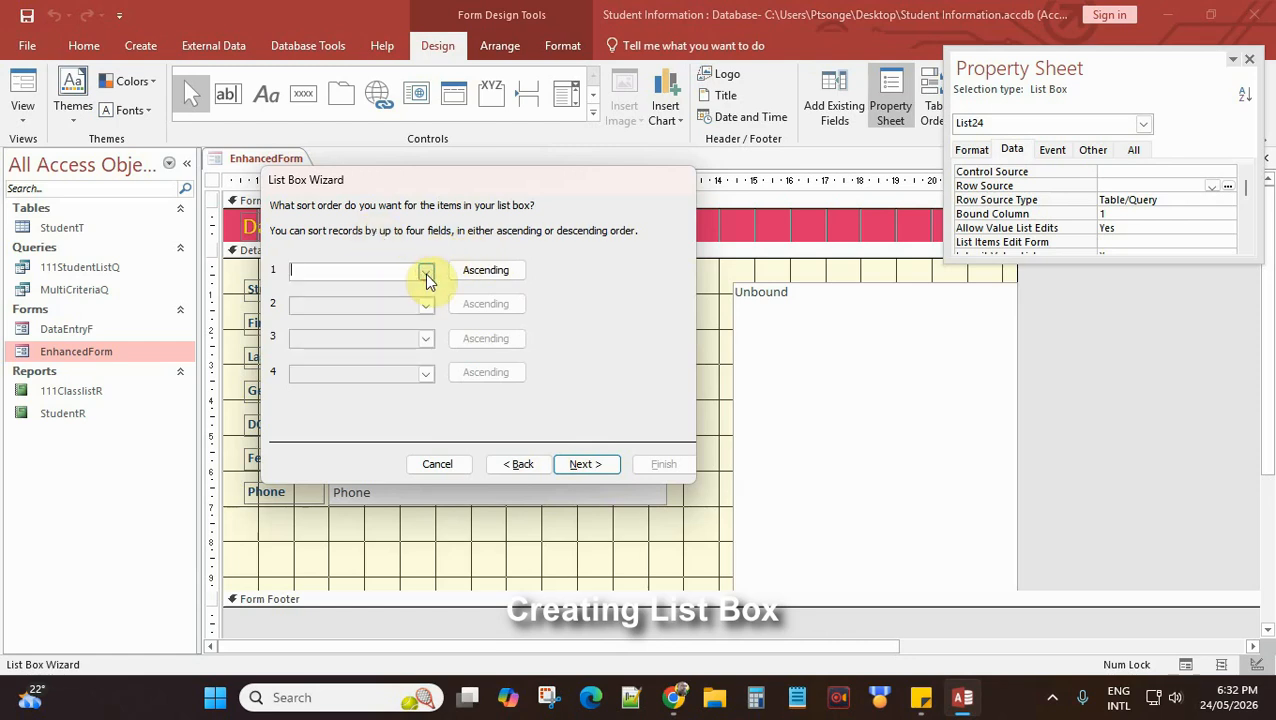
click(590, 466)
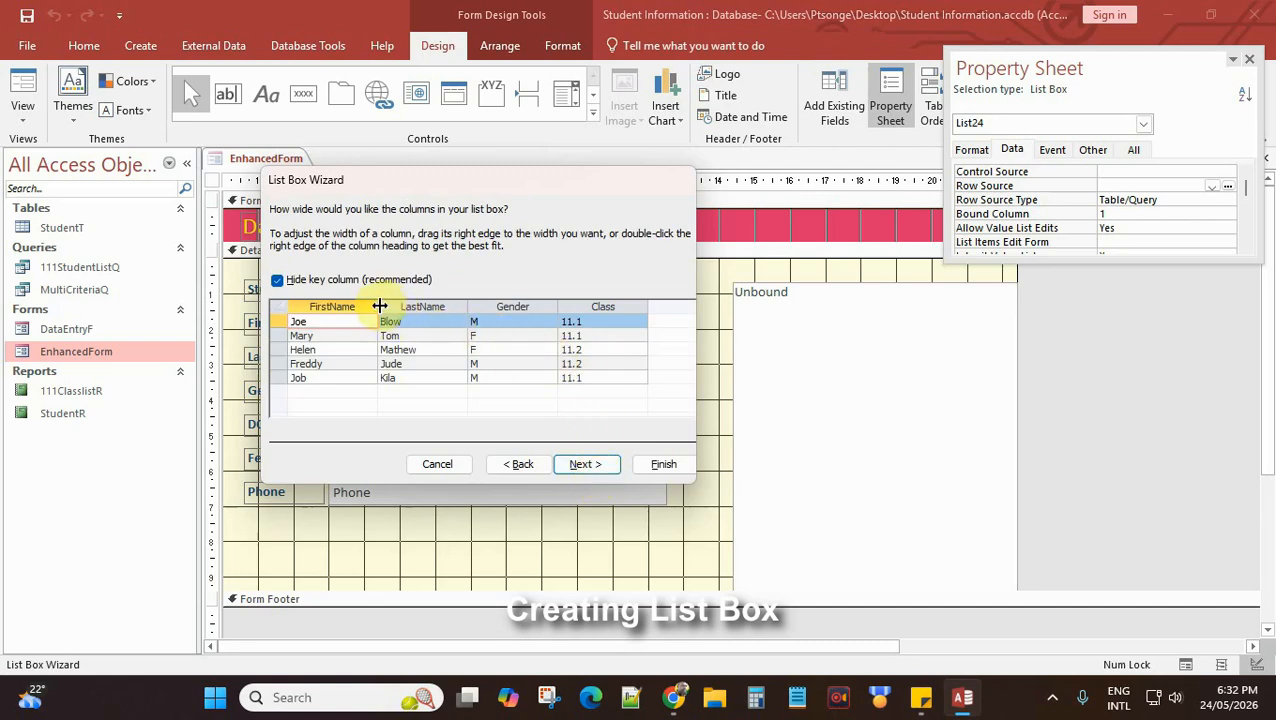
drag(378, 306, 354, 306)
drag(445, 307, 418, 307)
drag(506, 306, 462, 306)
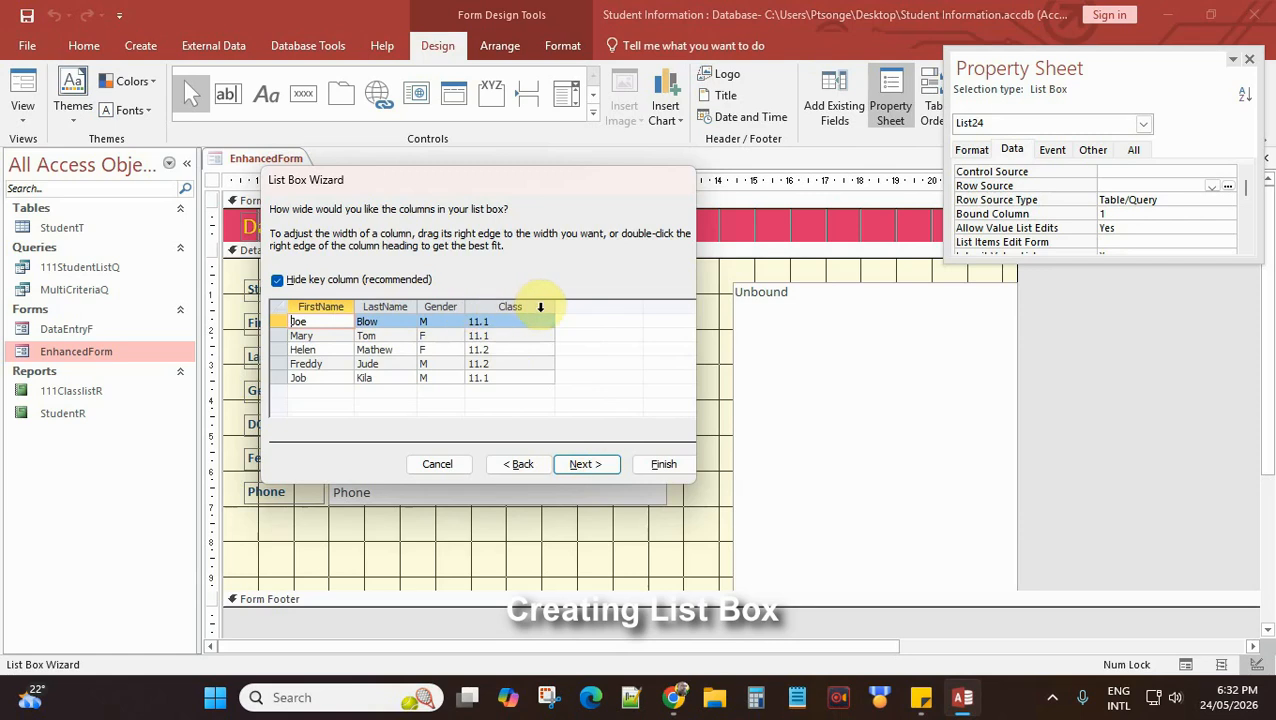
drag(554, 306, 515, 306)
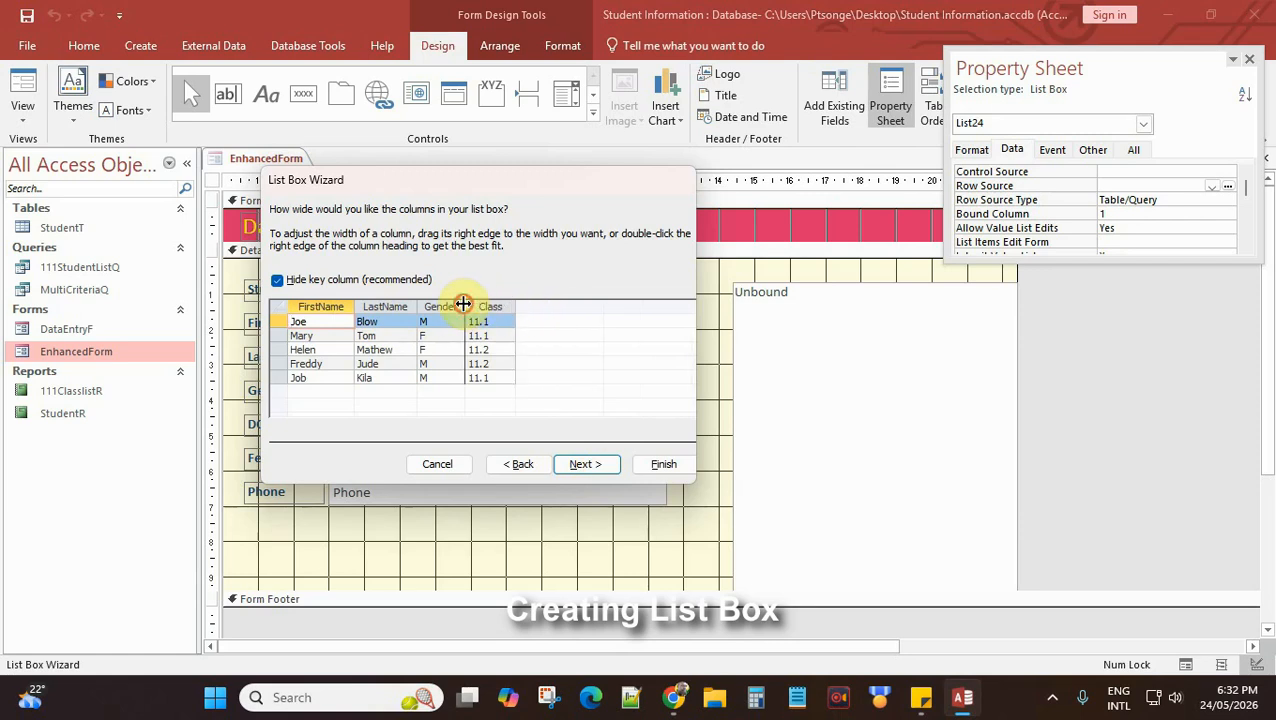
click(590, 466)
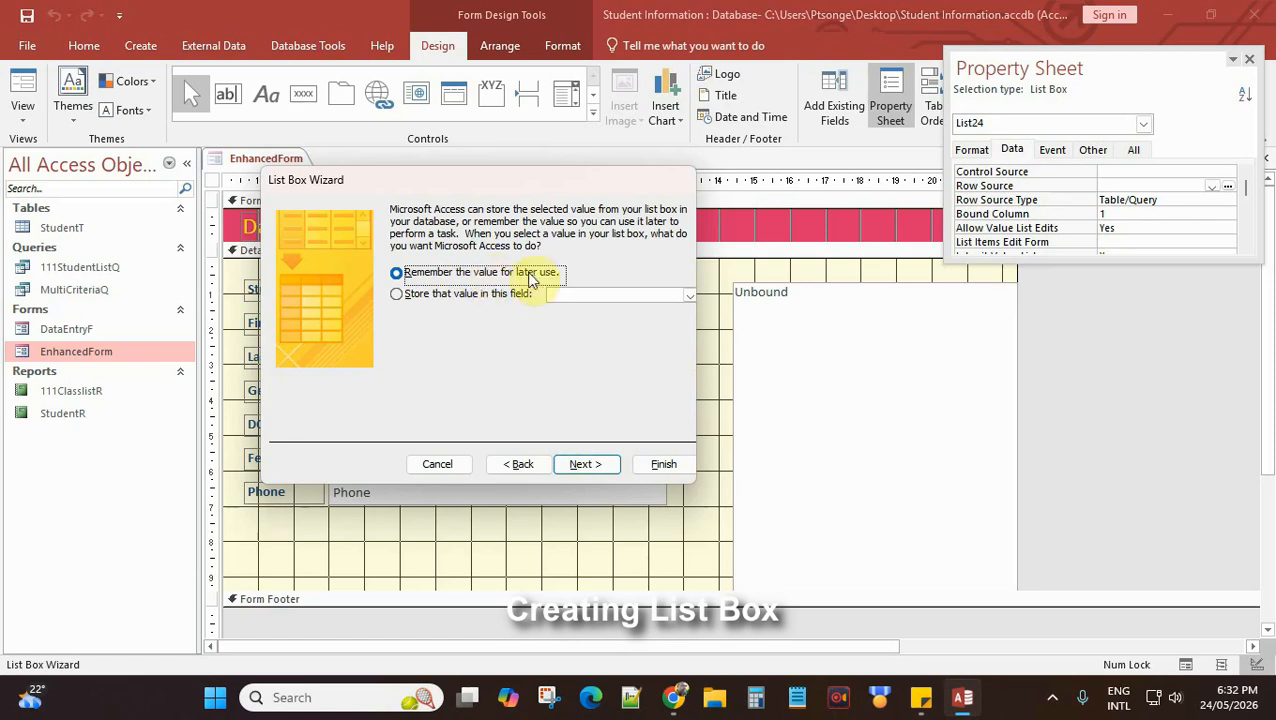
- Keep the selected value remembered for later use, label the list box StudentList and complete the wizard
click(609, 465)
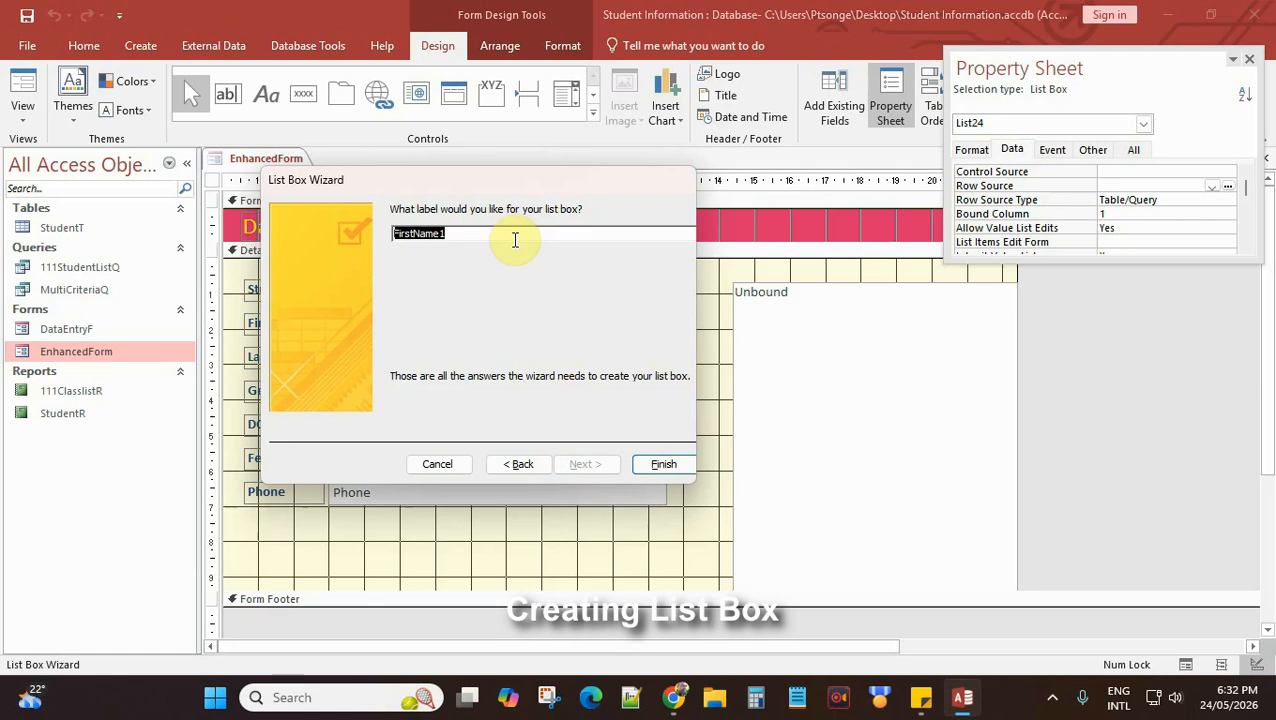
text(StudentList)
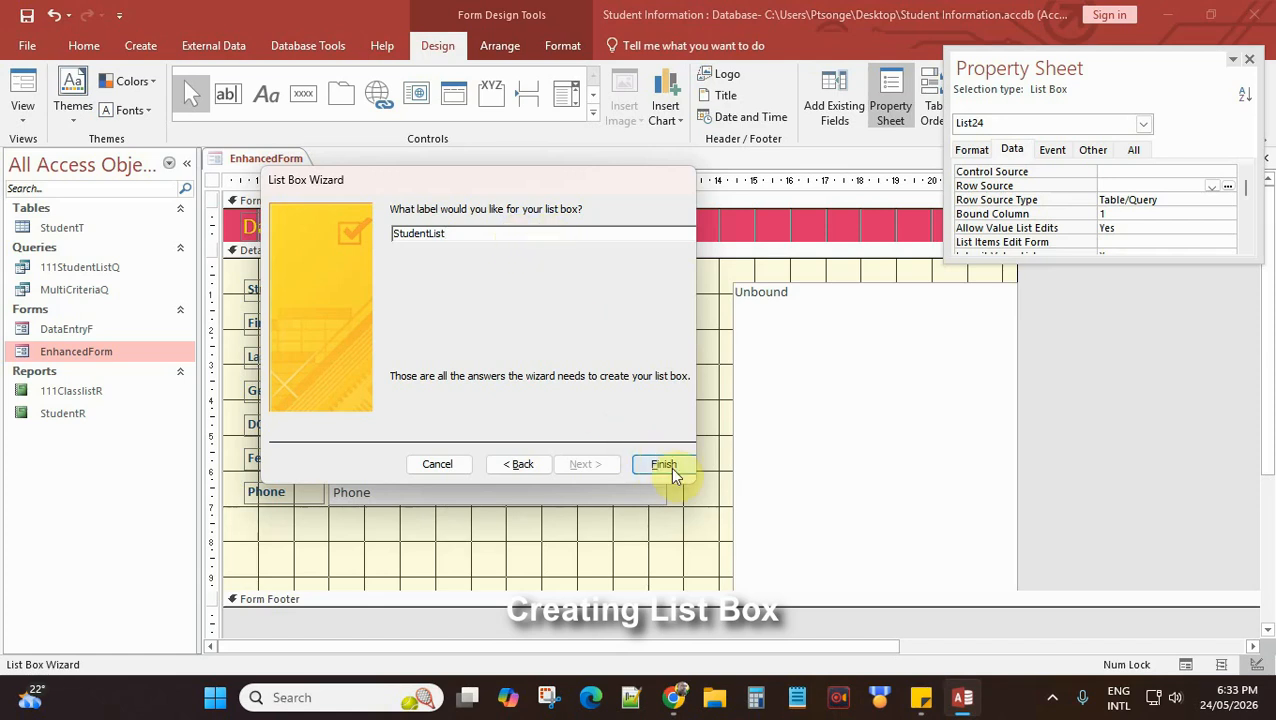
click(663, 465)
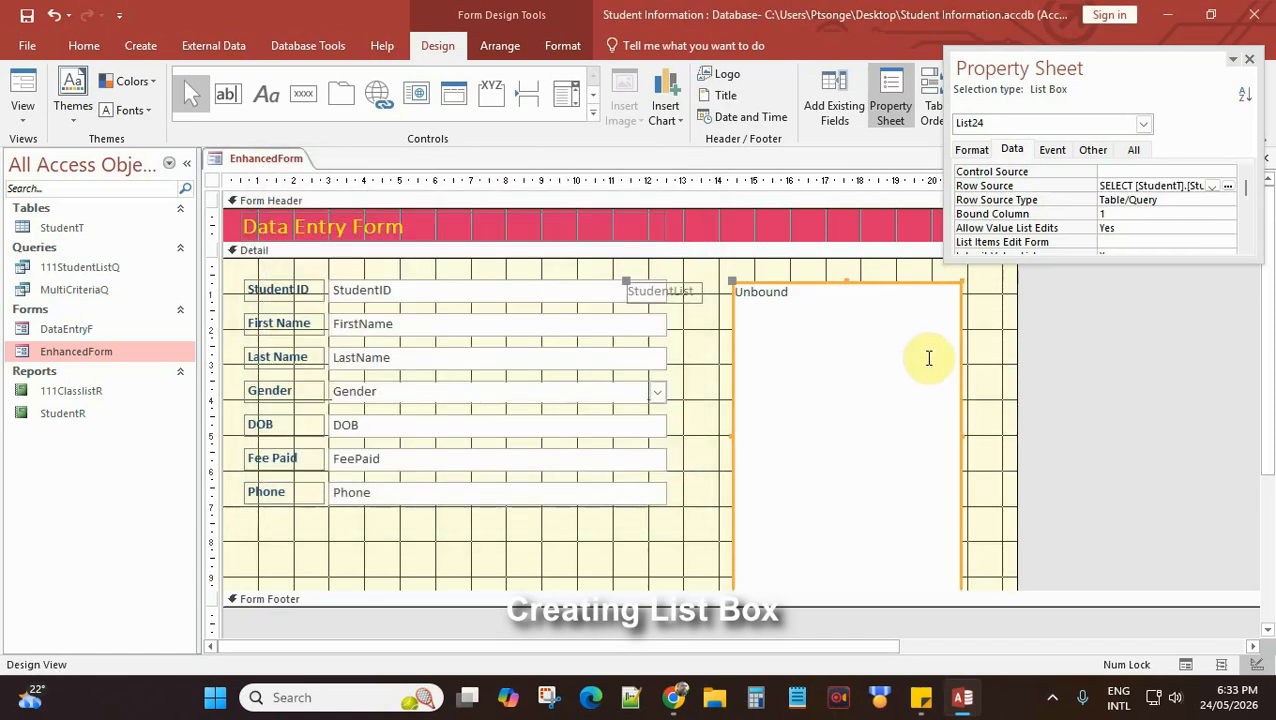
- Widen the list box to about 7.7 cm and position it about 1.2 cm below the Detail section's top, with its StudentList label directly above
drag(964, 440, 1008, 441)
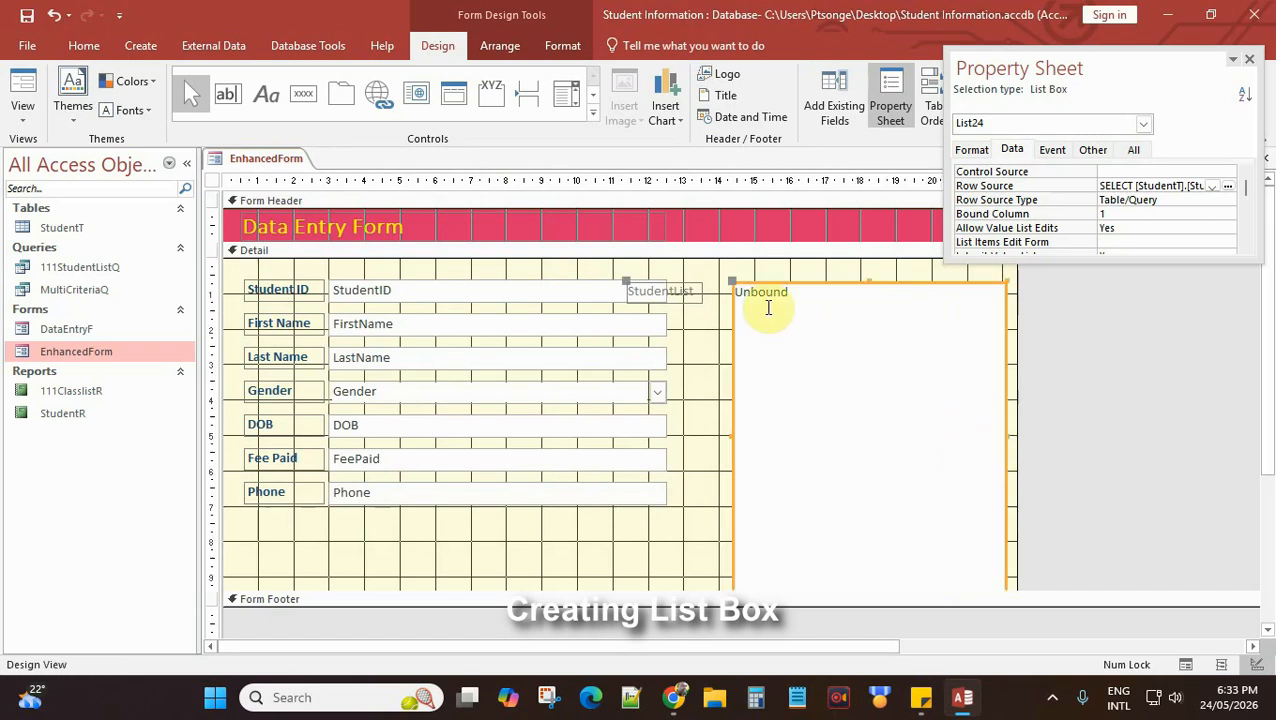
click(686, 298)
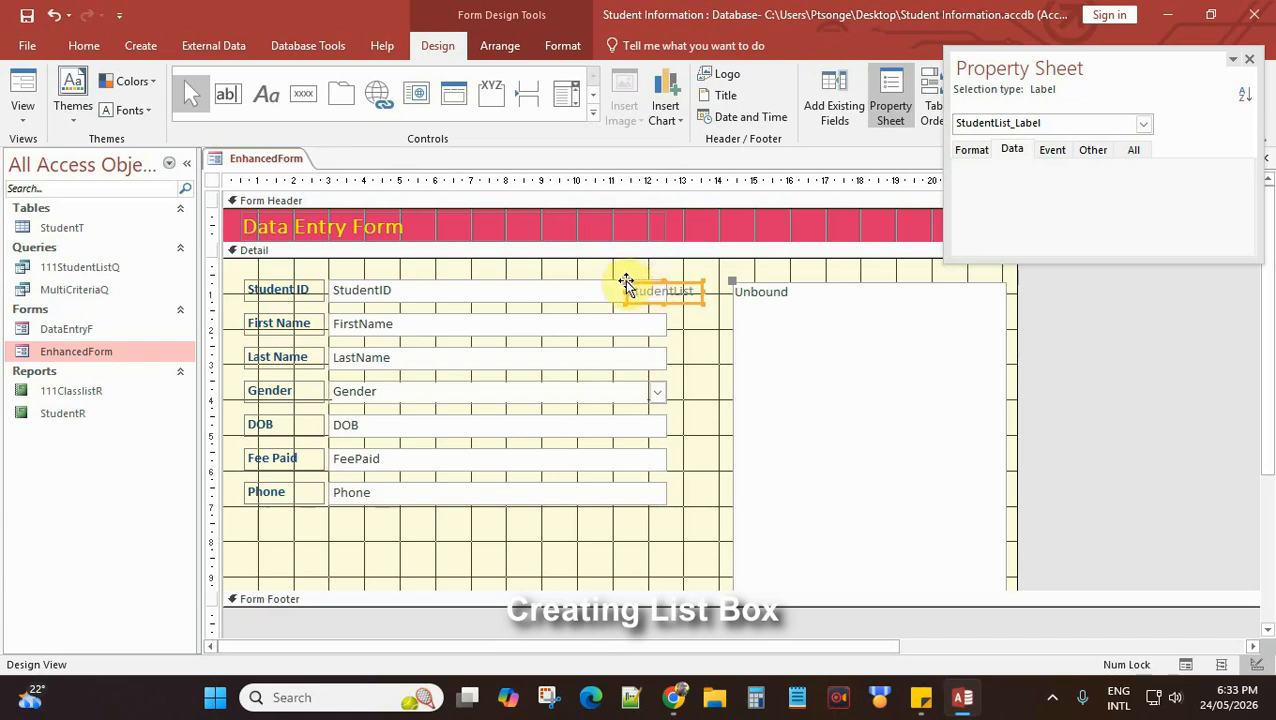
drag(625, 281, 728, 258)
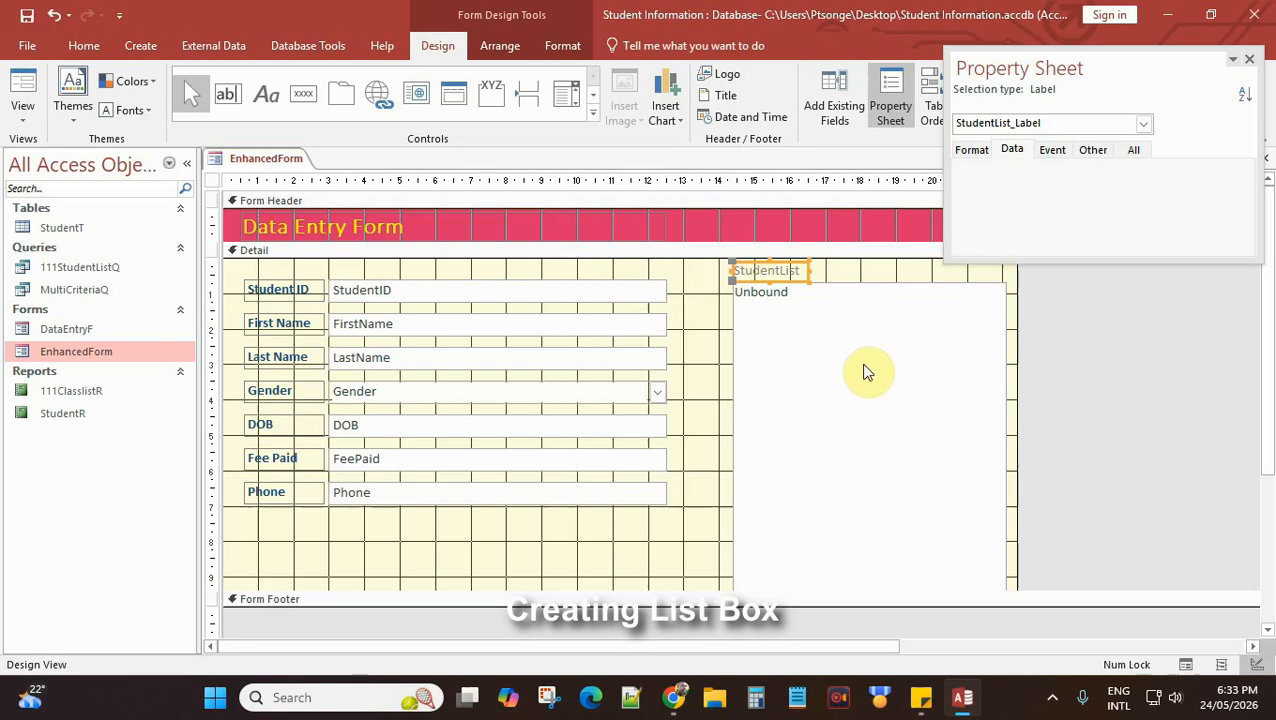
drag(880, 401, 886, 430)
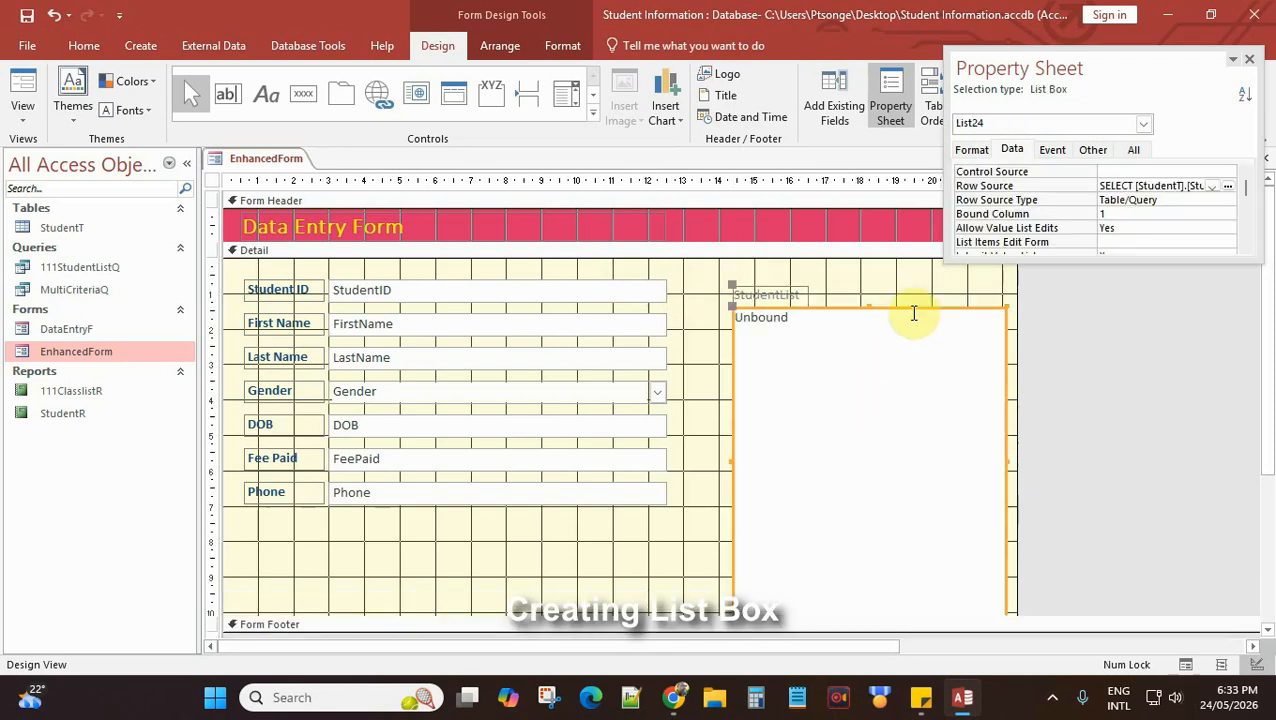
drag(913, 309, 914, 296)
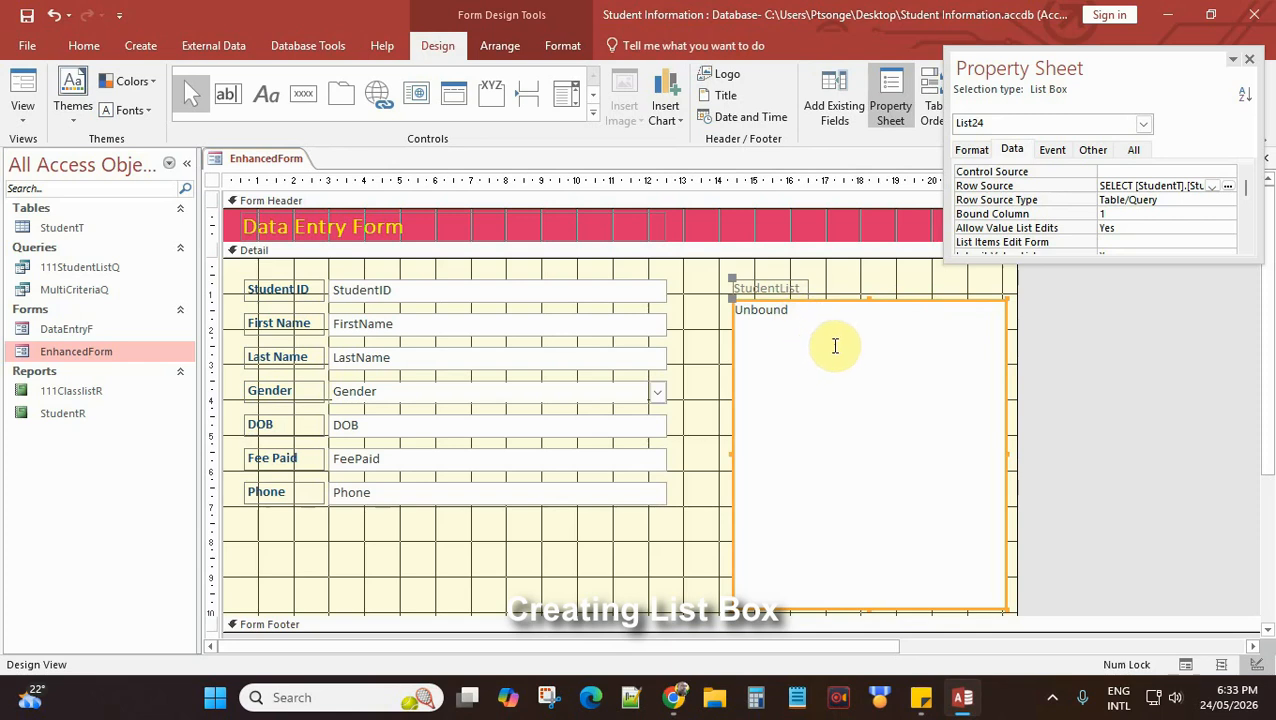
- Check the student list box on EnhancedForm in Form View and return to Design View
right_click(280, 162)
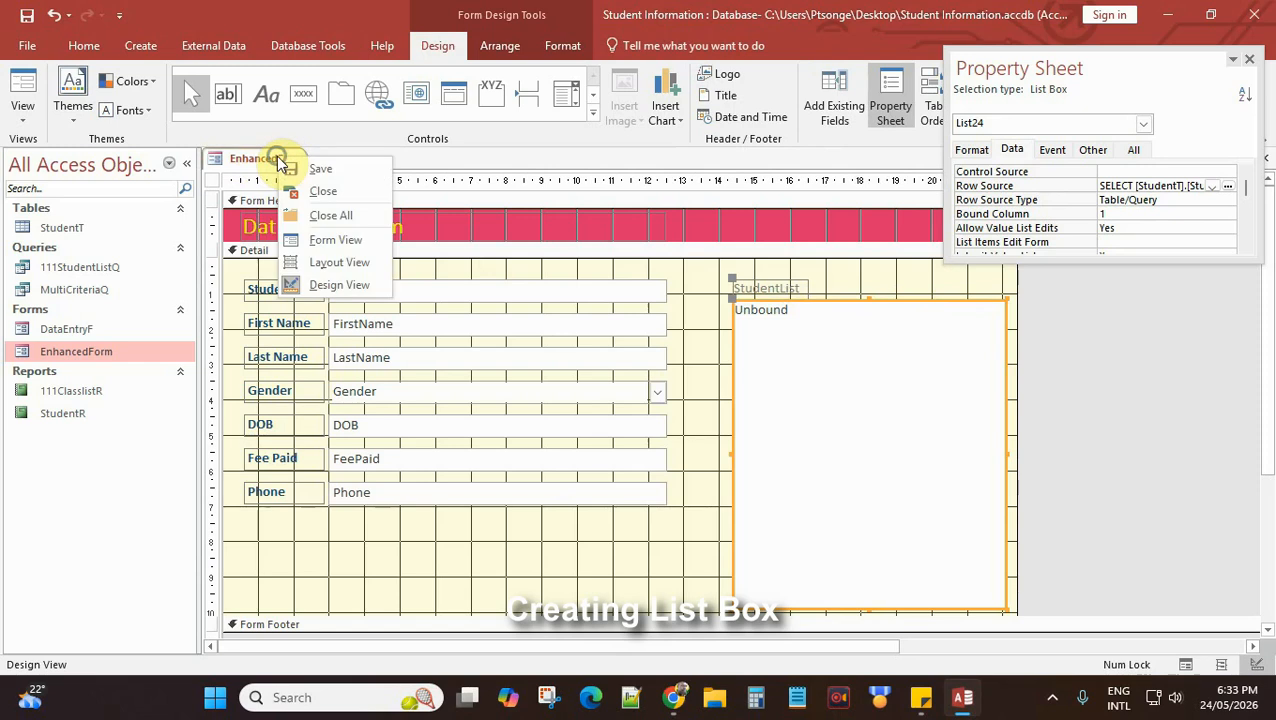
click(320, 240)
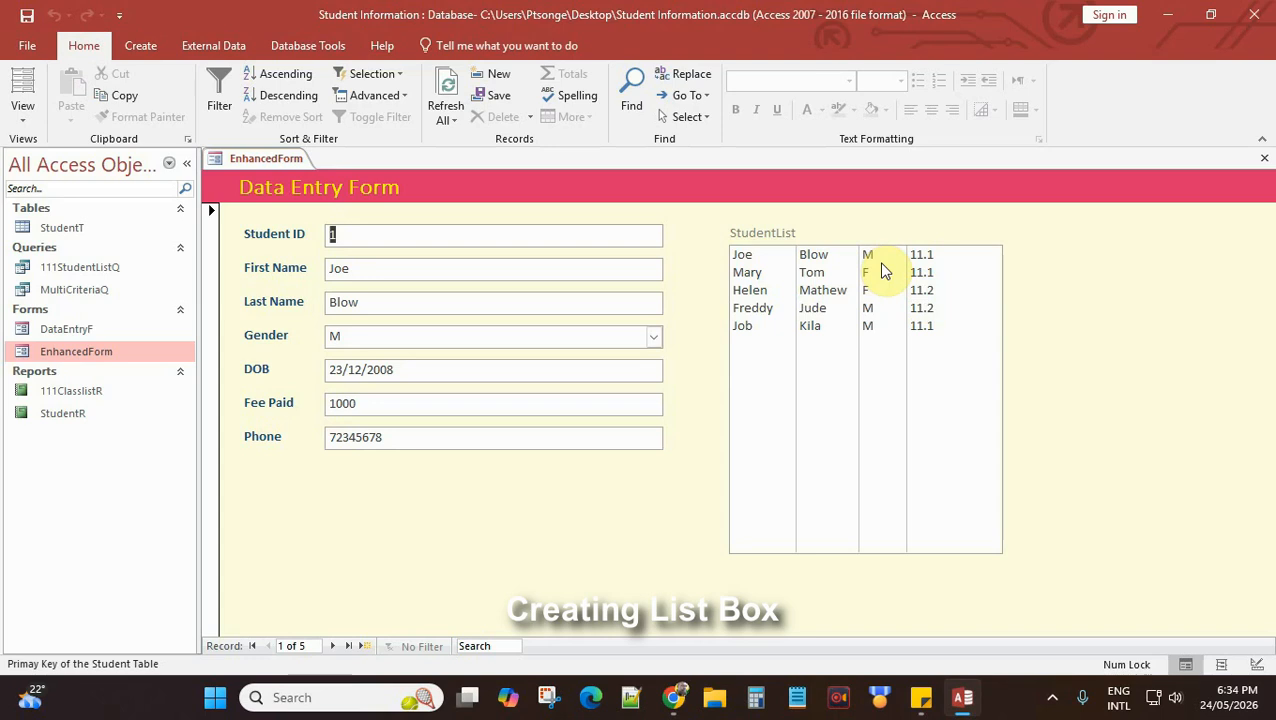
right_click(270, 158)
click(326, 285)
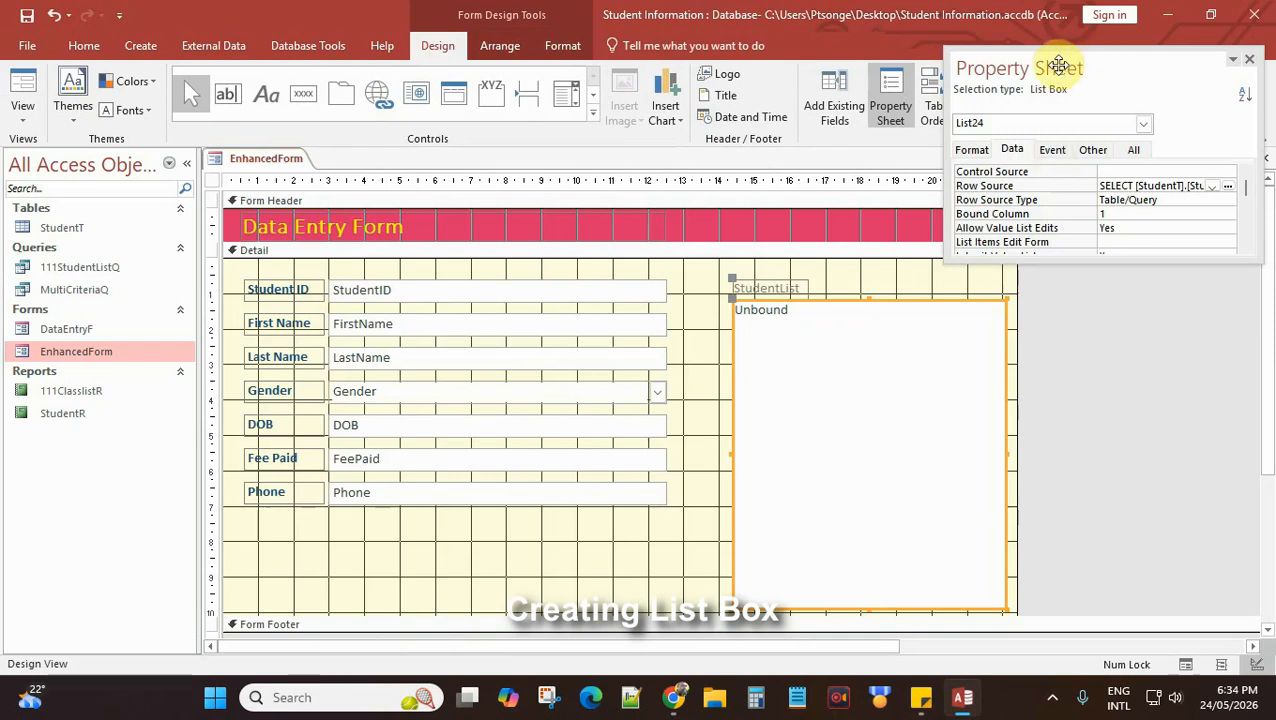
- Move the property sheet down slightly and set the student list box's Column Heads property to Yes
click(846, 285)
click(840, 342)
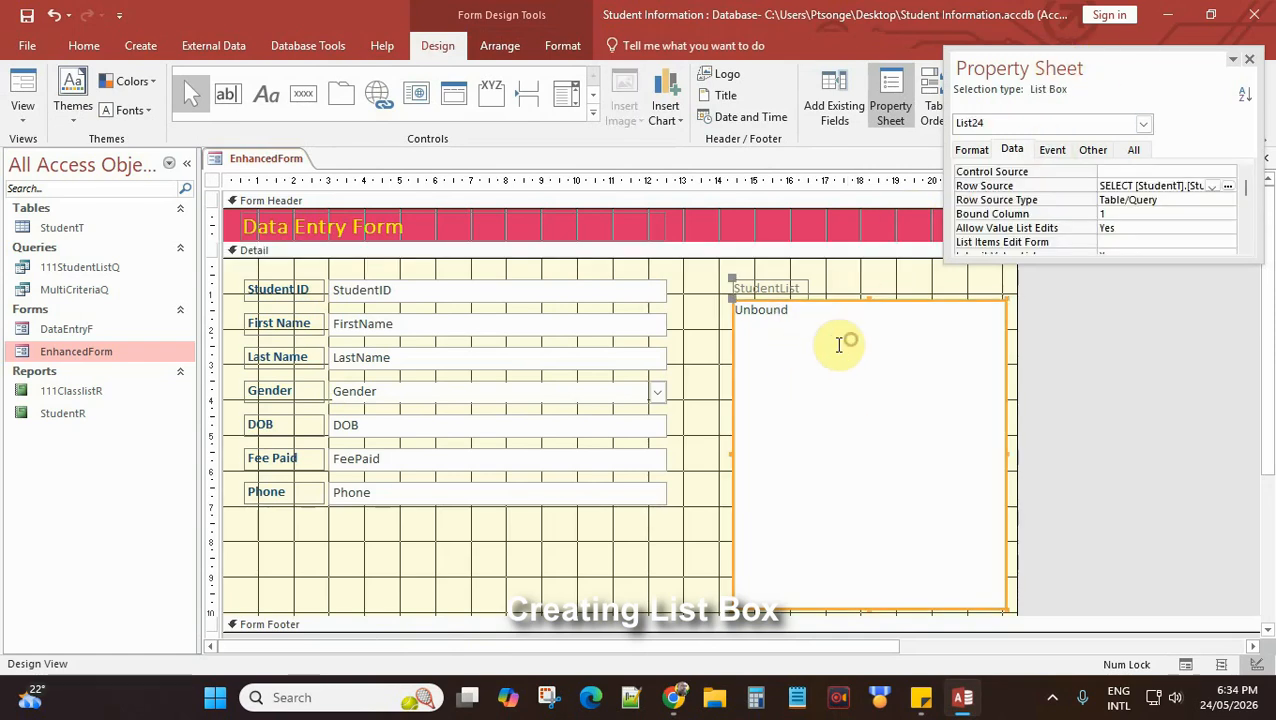
drag(1069, 65, 1058, 113)
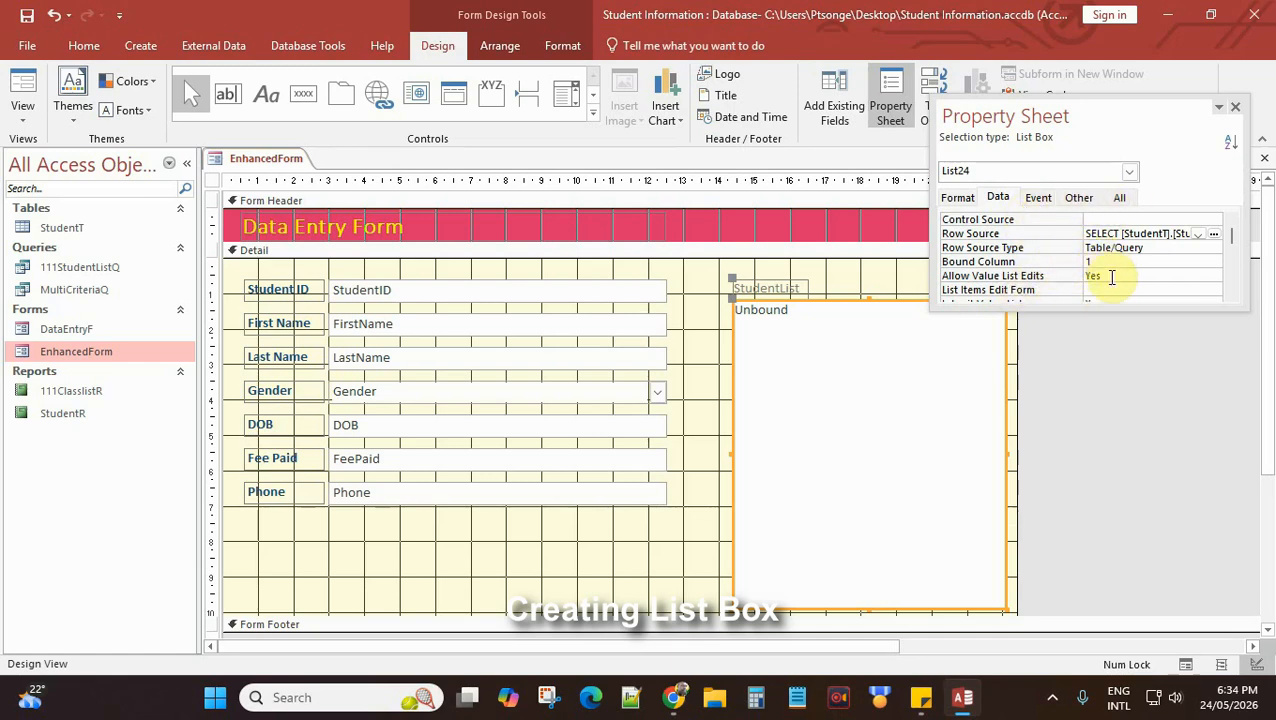
scroll(1113, 277, down, 1)
scroll(1115, 277, down, 2)
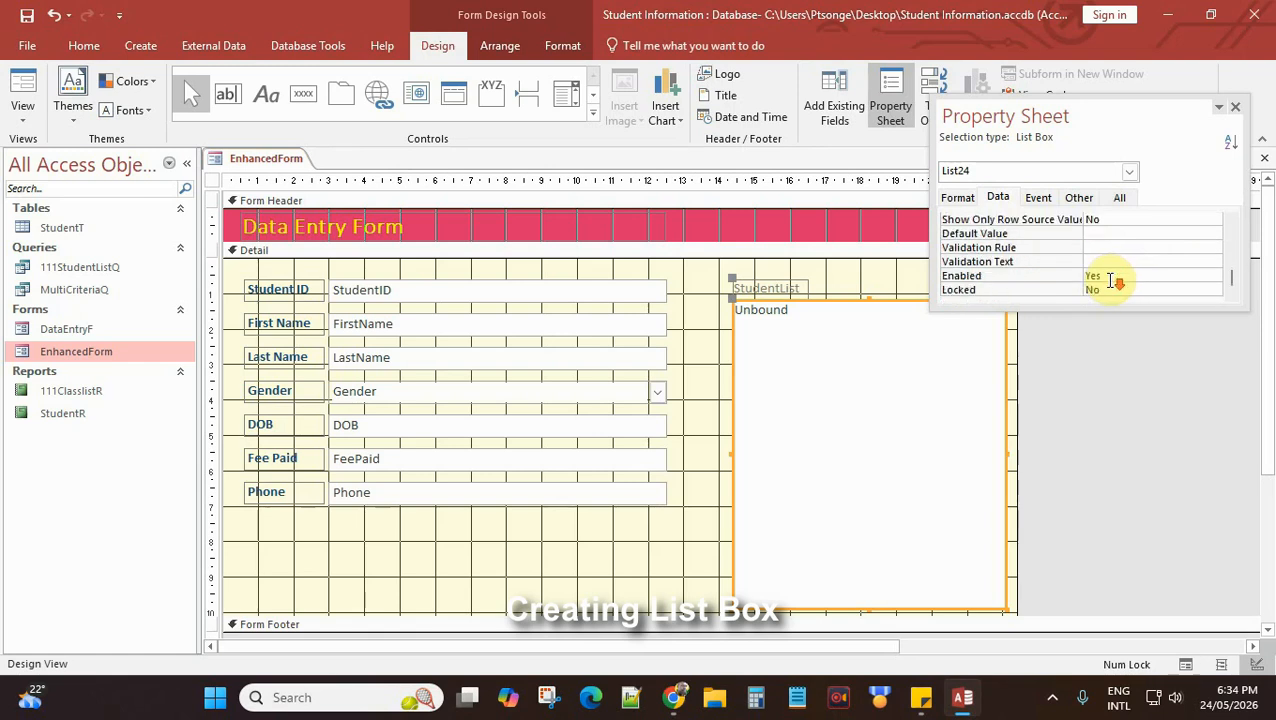
scroll(1110, 274, up, 3)
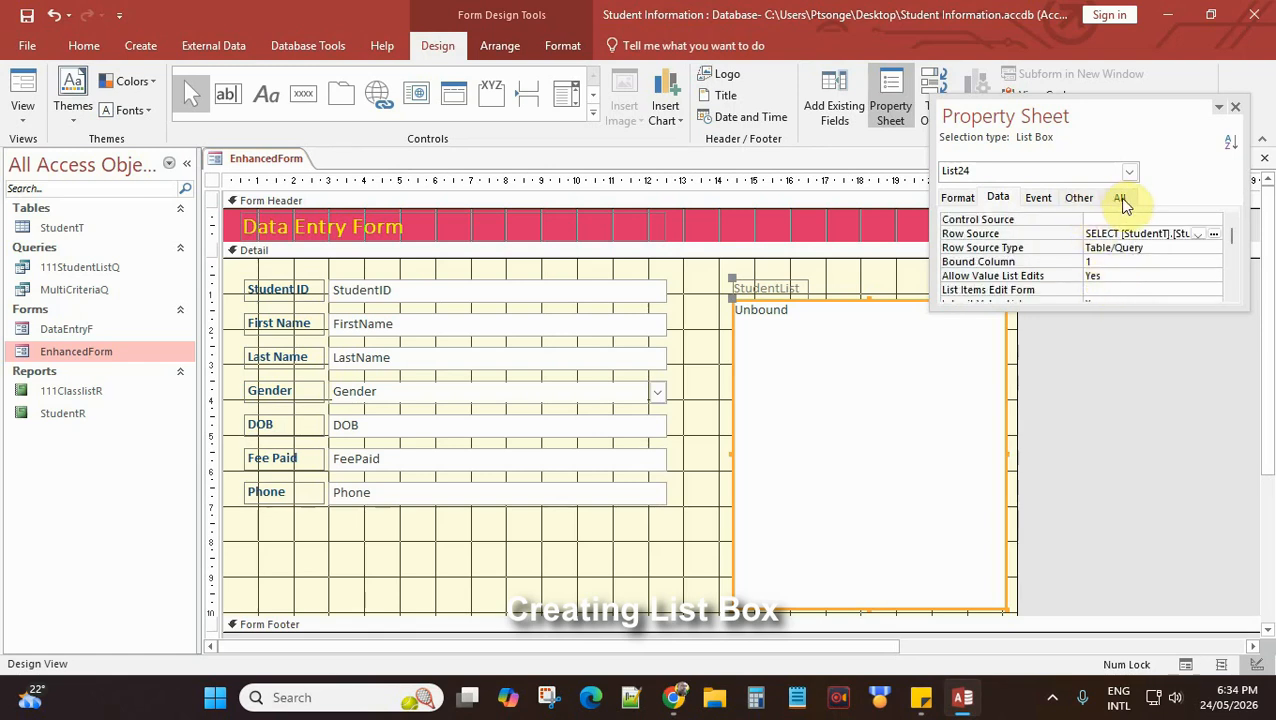
click(1120, 198)
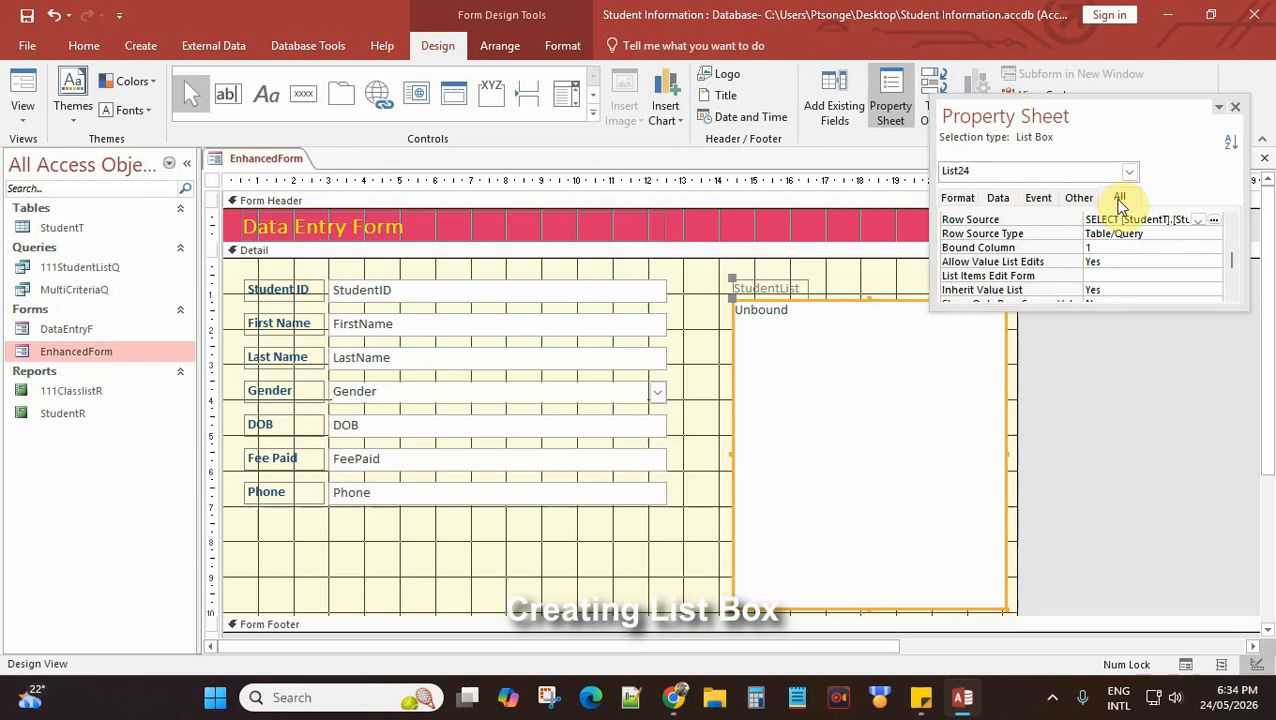
scroll(1120, 252, down, 2)
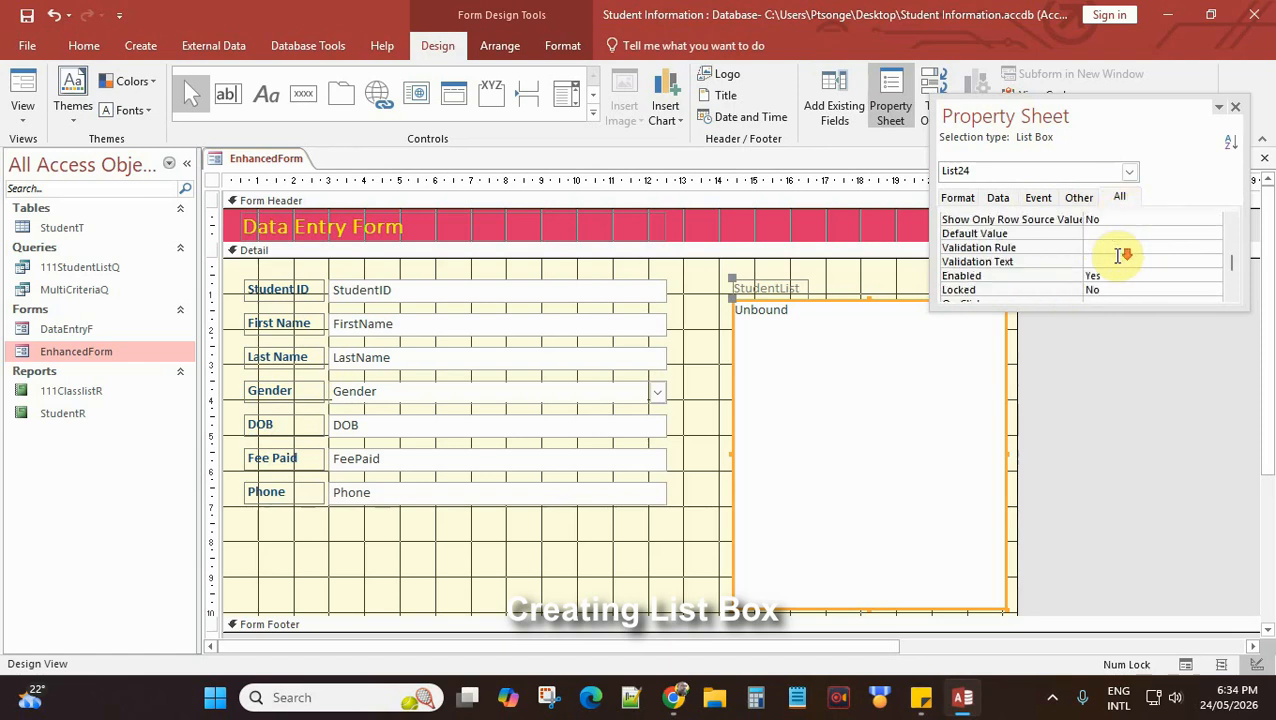
scroll(1118, 256, down, 2)
scroll(1040, 262, up, 5)
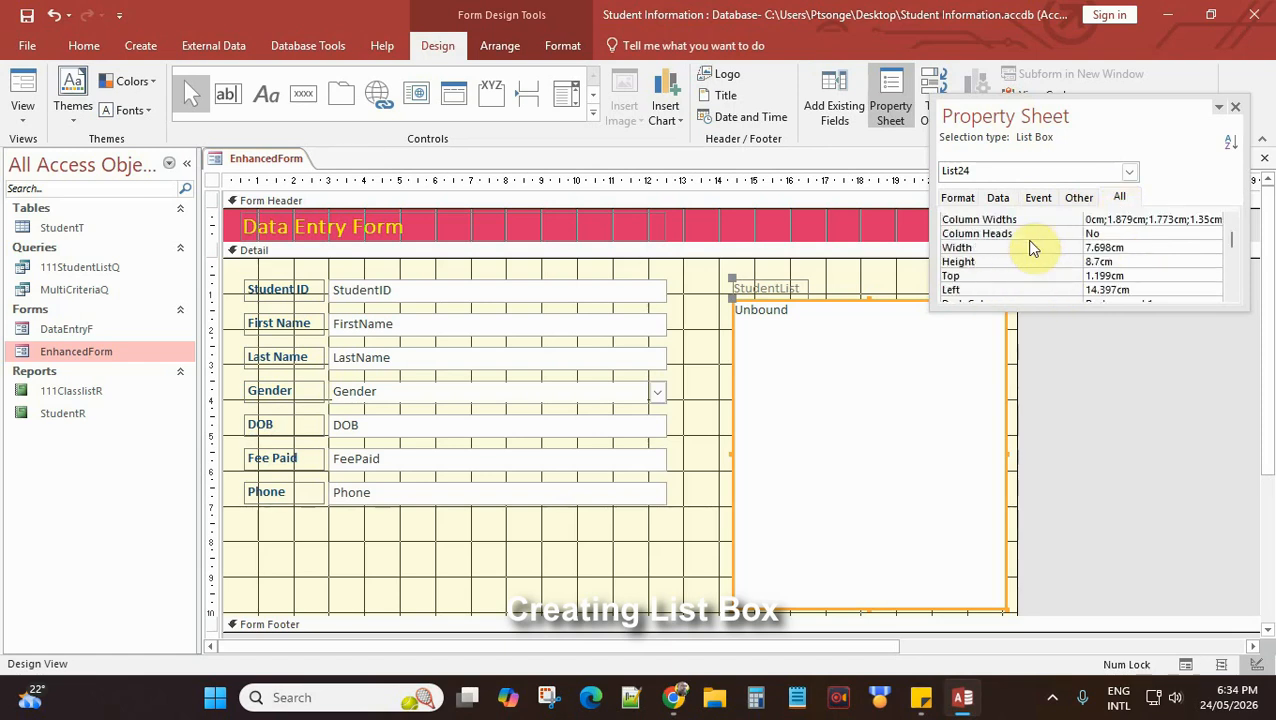
click(1080, 232)
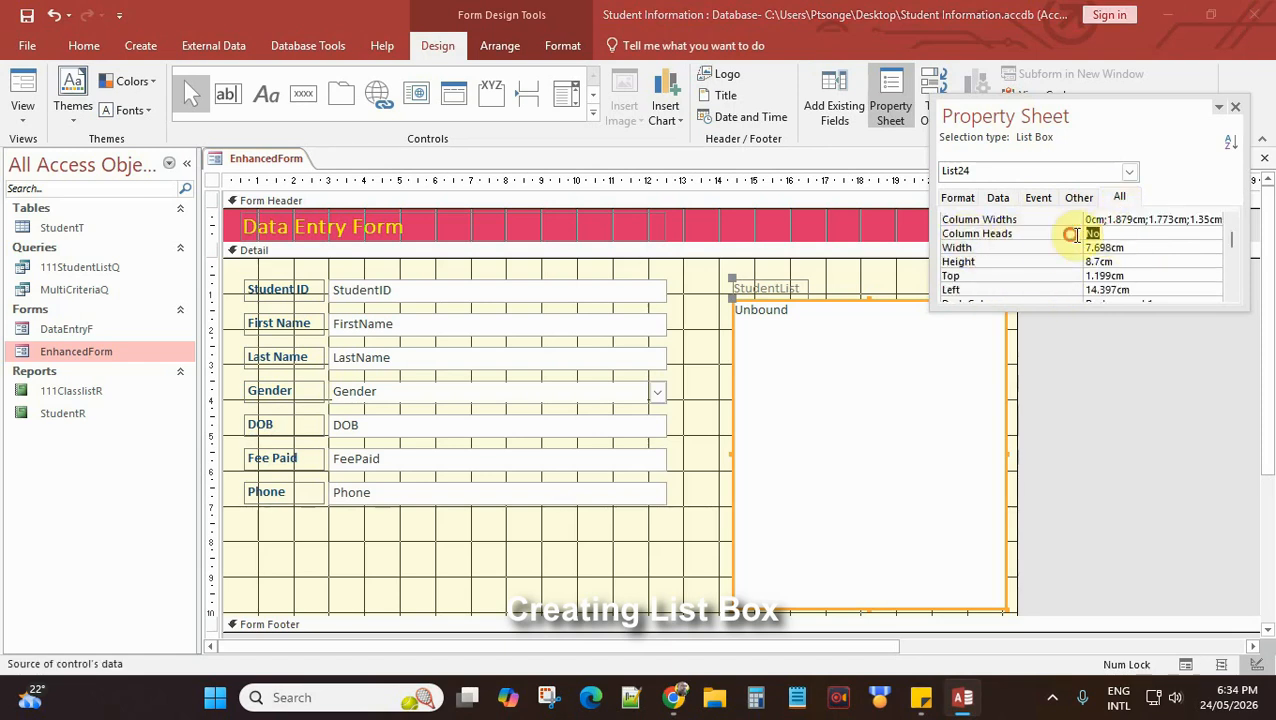
double_click(1080, 232)
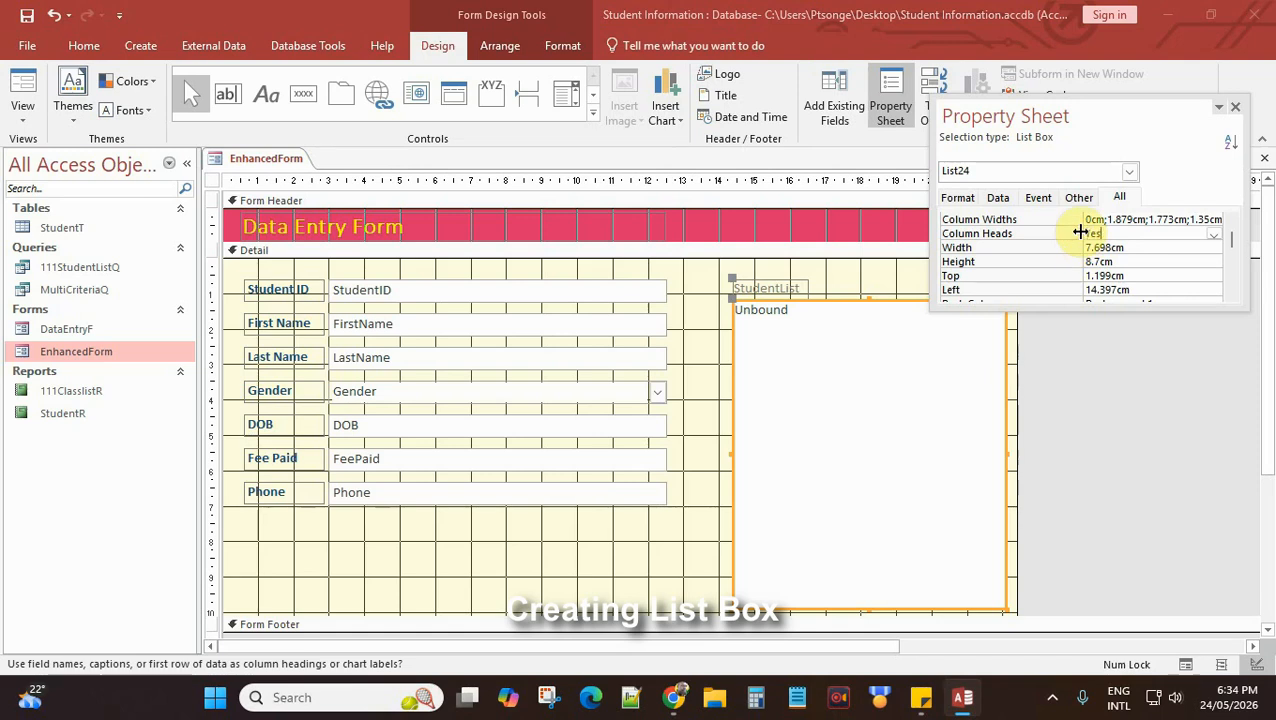
click(1120, 247)
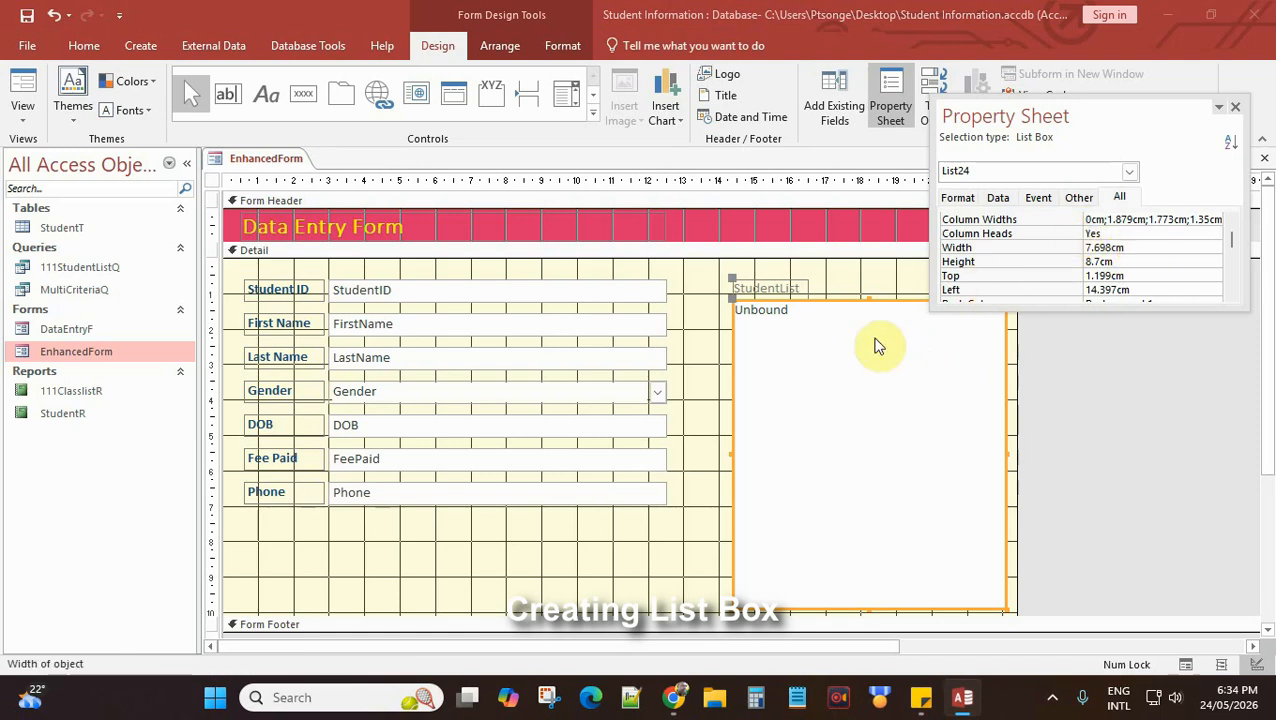
click(815, 270)
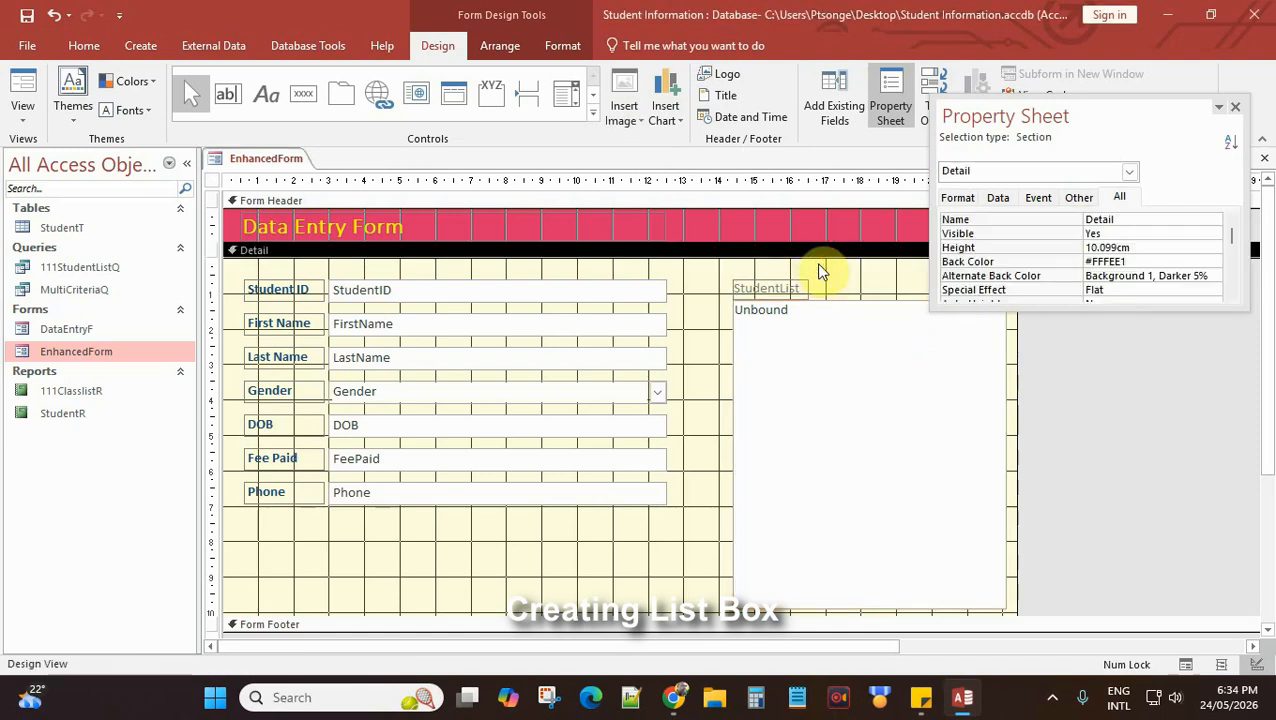
- Save EnhancedForm and display it in Form View to check the list box's column headings
right_click(279, 160)
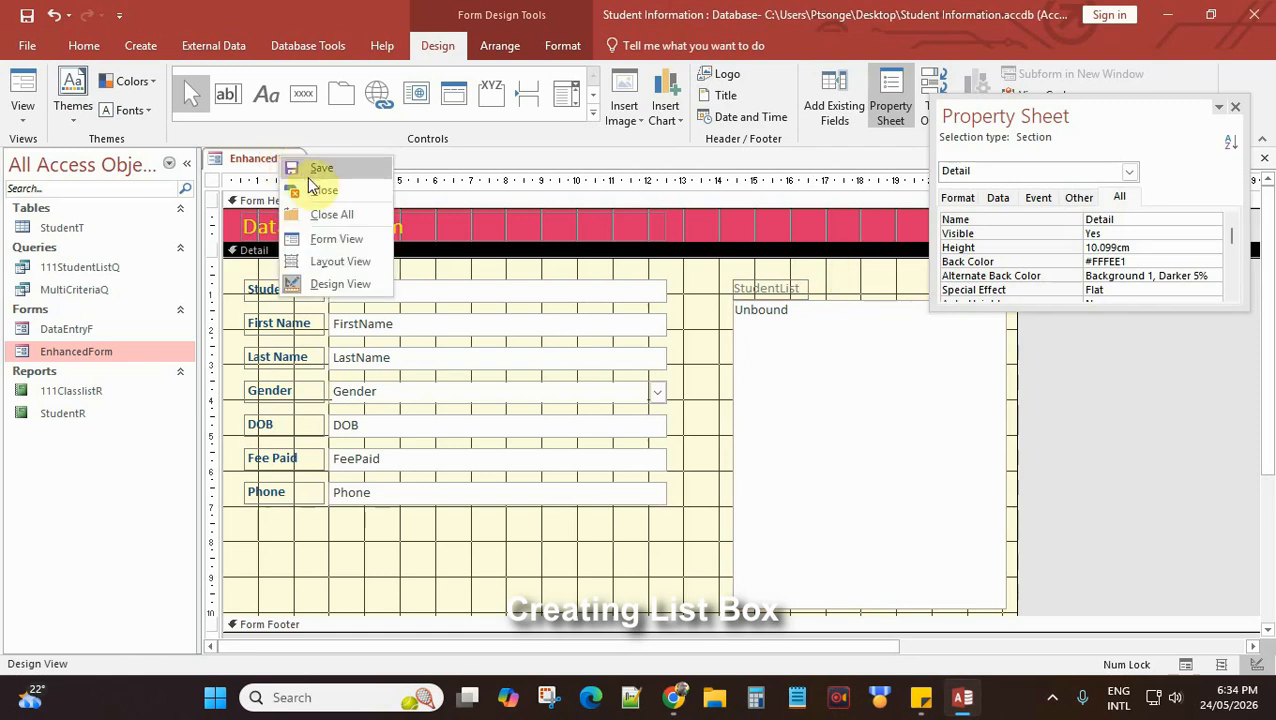
click(321, 168)
right_click(273, 165)
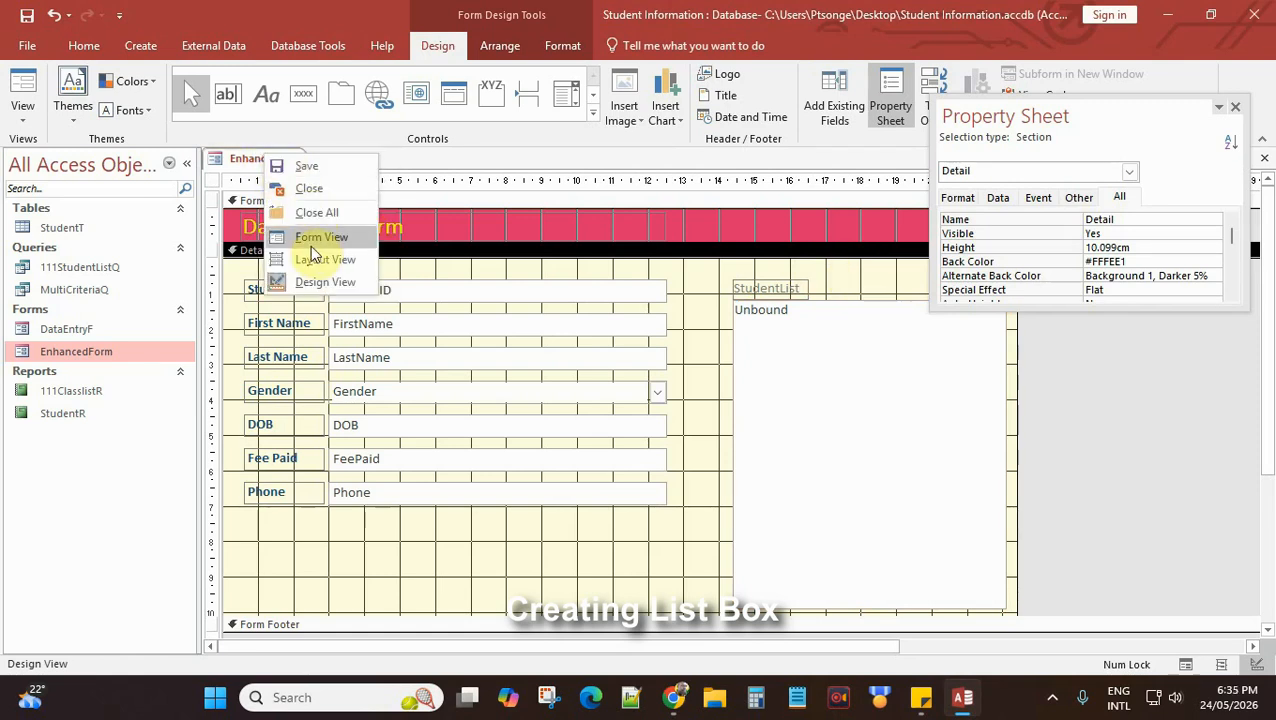
click(315, 236)
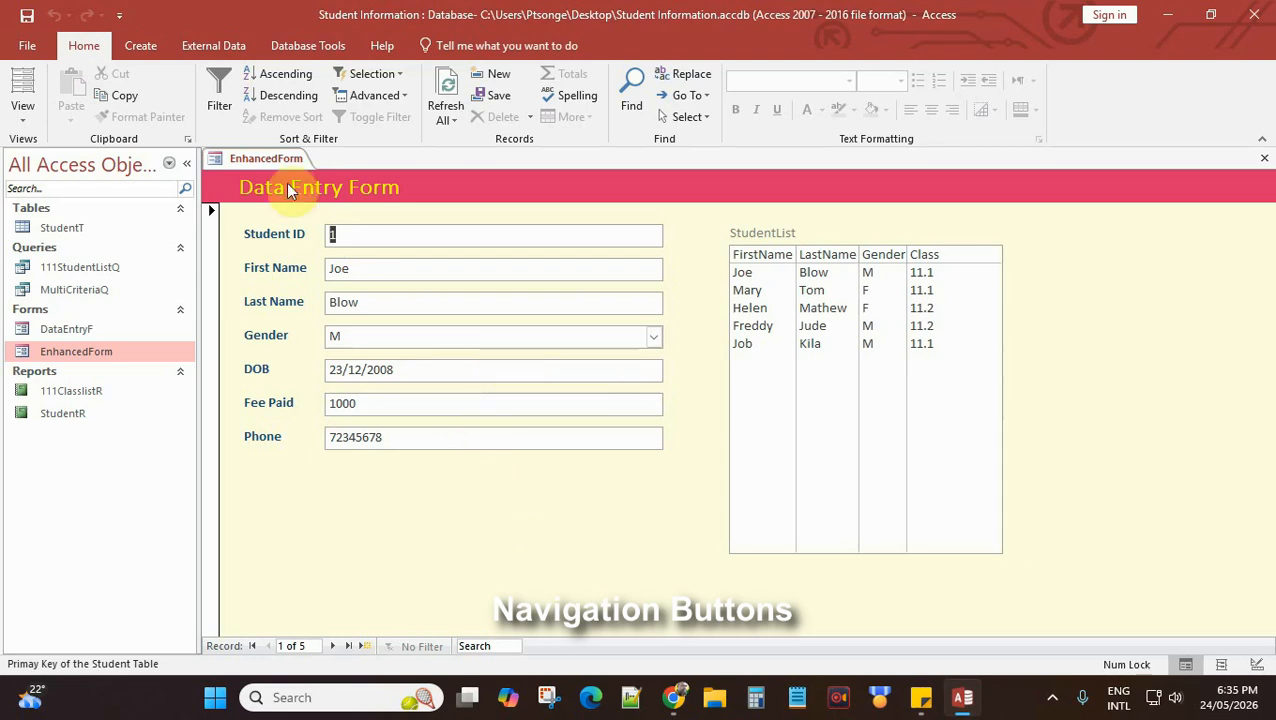
- Return to Design View and move all the fields from Student ID to Phone, with their labels, down about 1 cm together
right_click(265, 160)
click(323, 284)
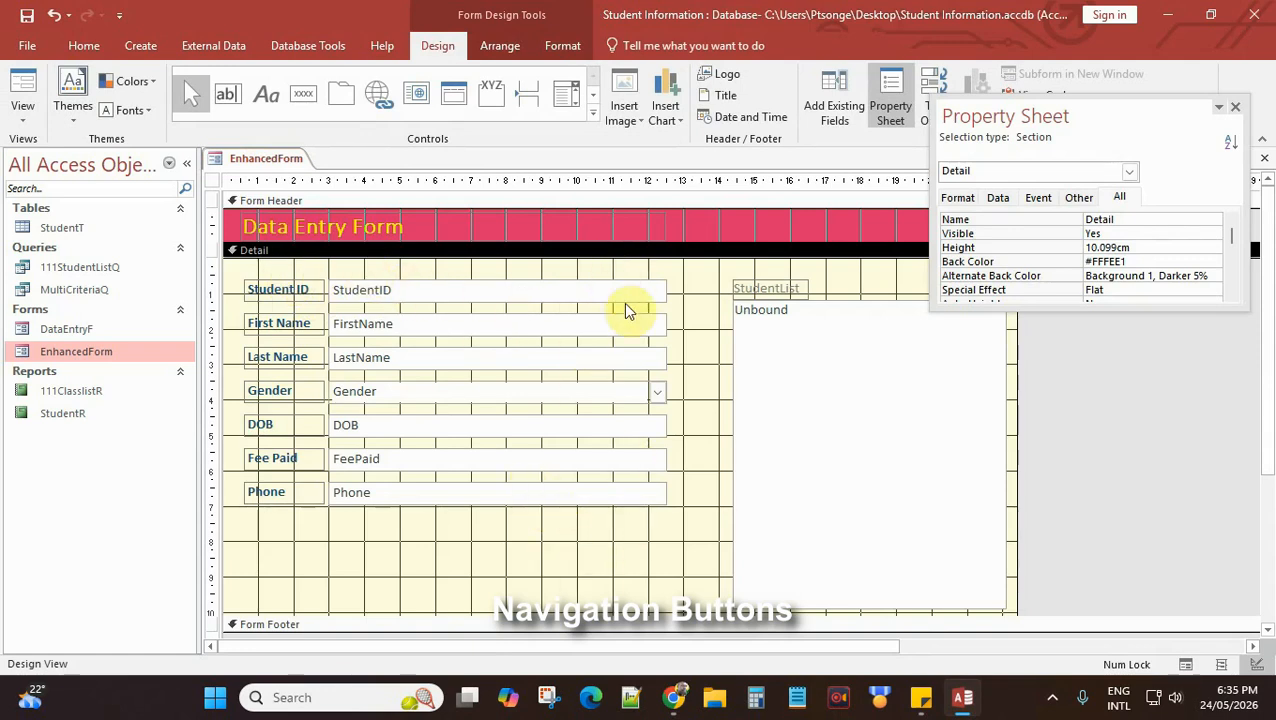
drag(232, 270, 678, 533)
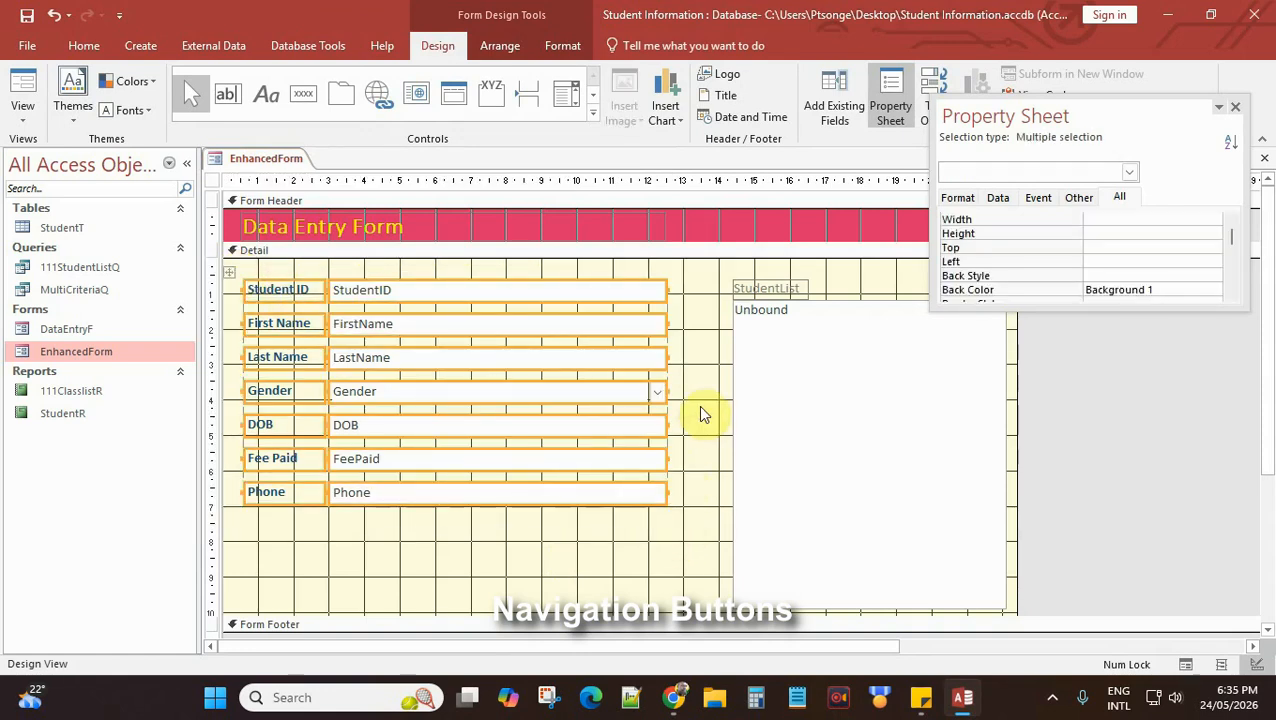
key(Down)
key(Down)
key(Down)
key(Down)
key(Down)
key(Down)
key(Down)
key(Down)
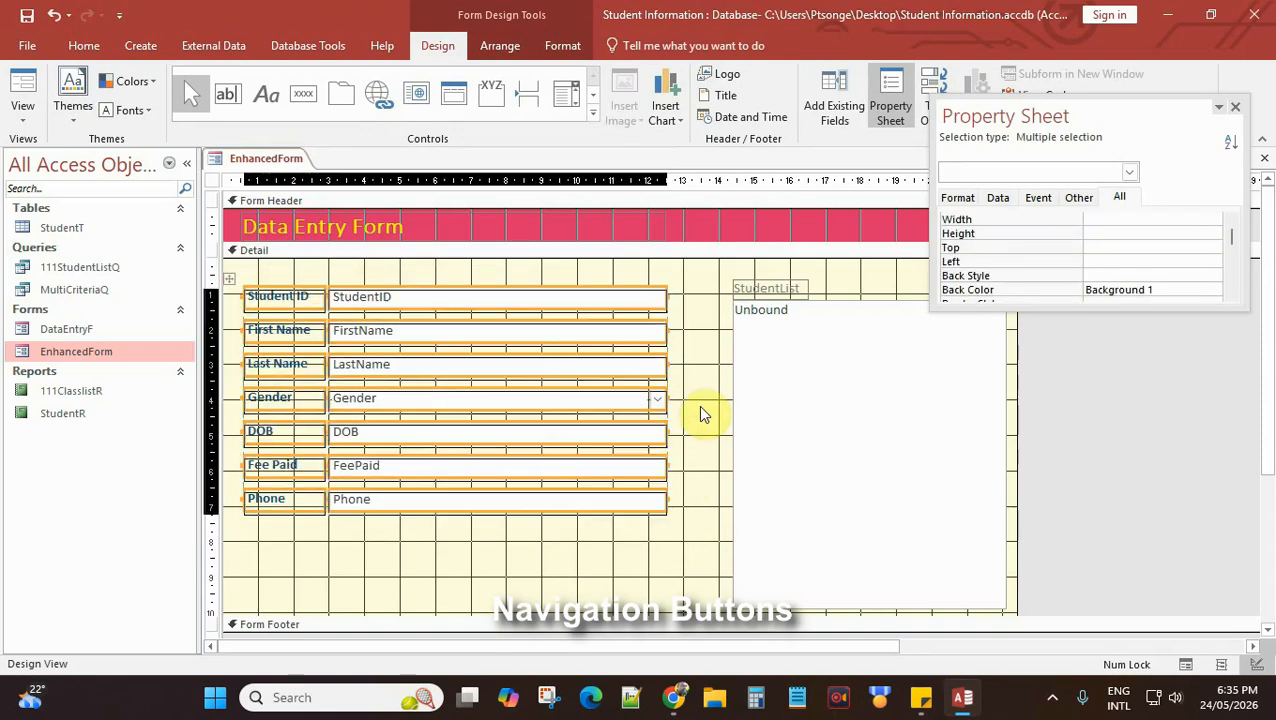
key(Down)
key(Down)
key(Down)
key(Down)
key(Down)
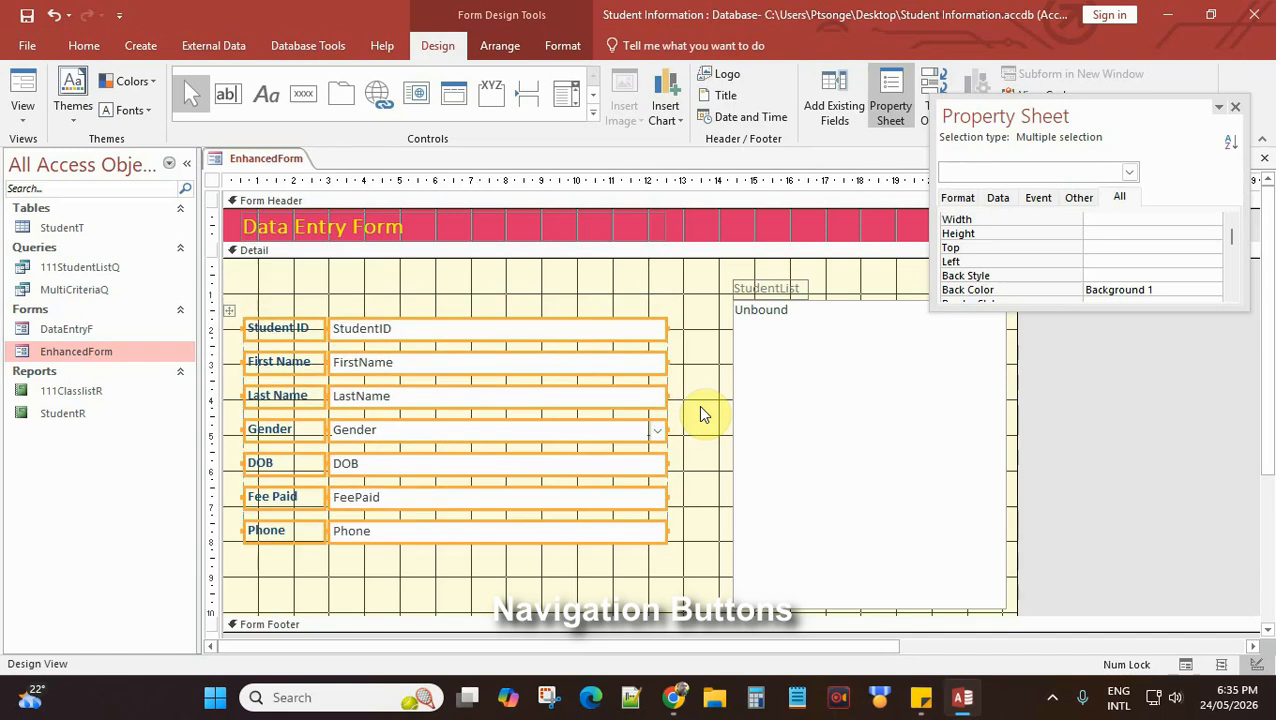
click(535, 297)
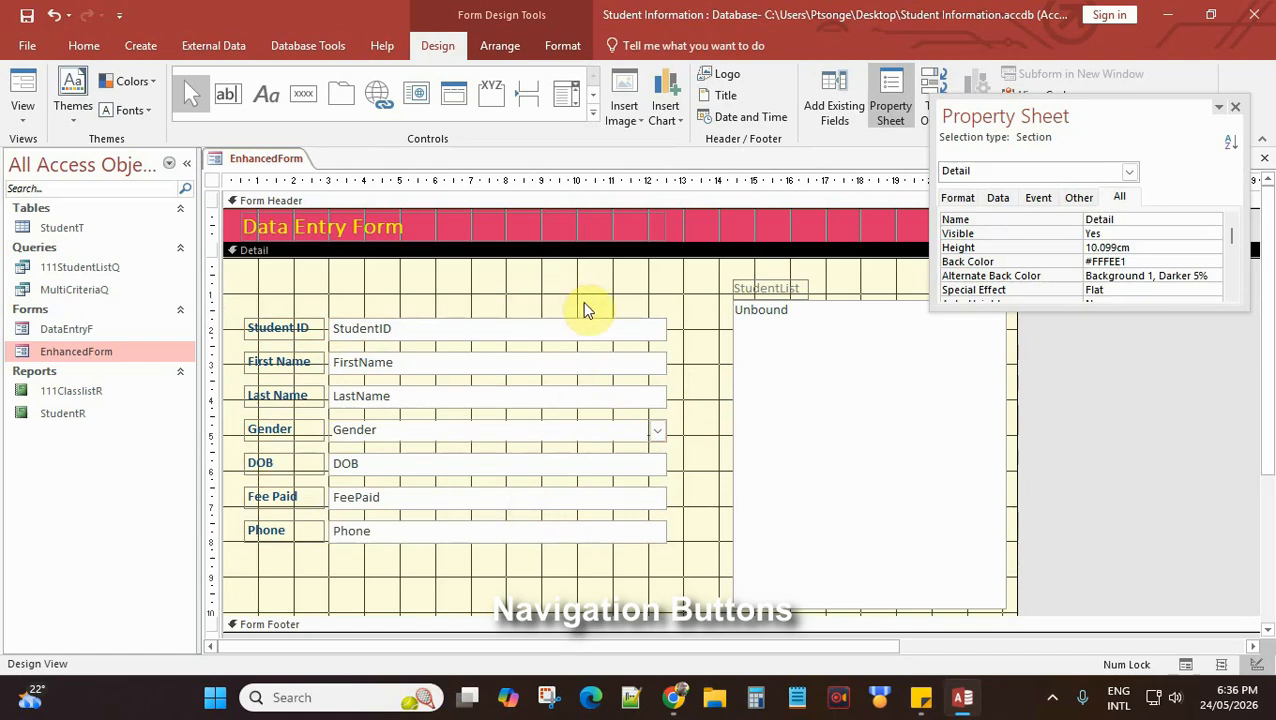
click(306, 95)
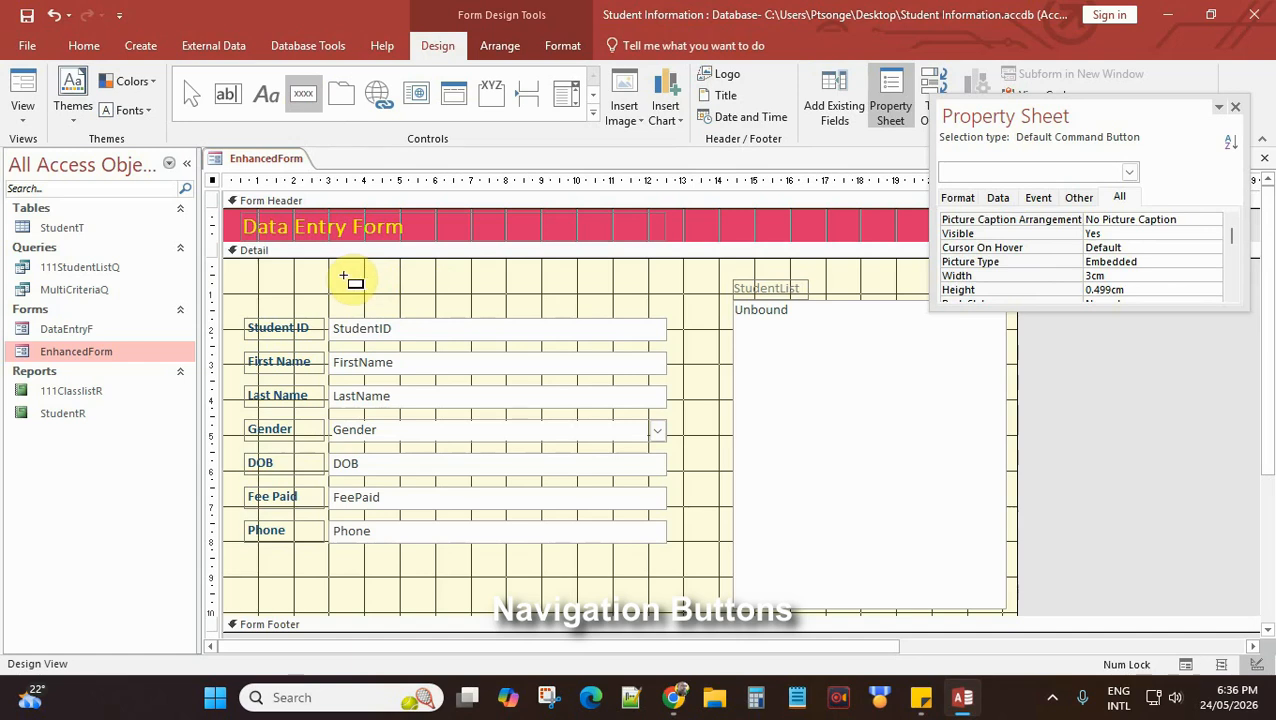
drag(343, 276, 370, 285)
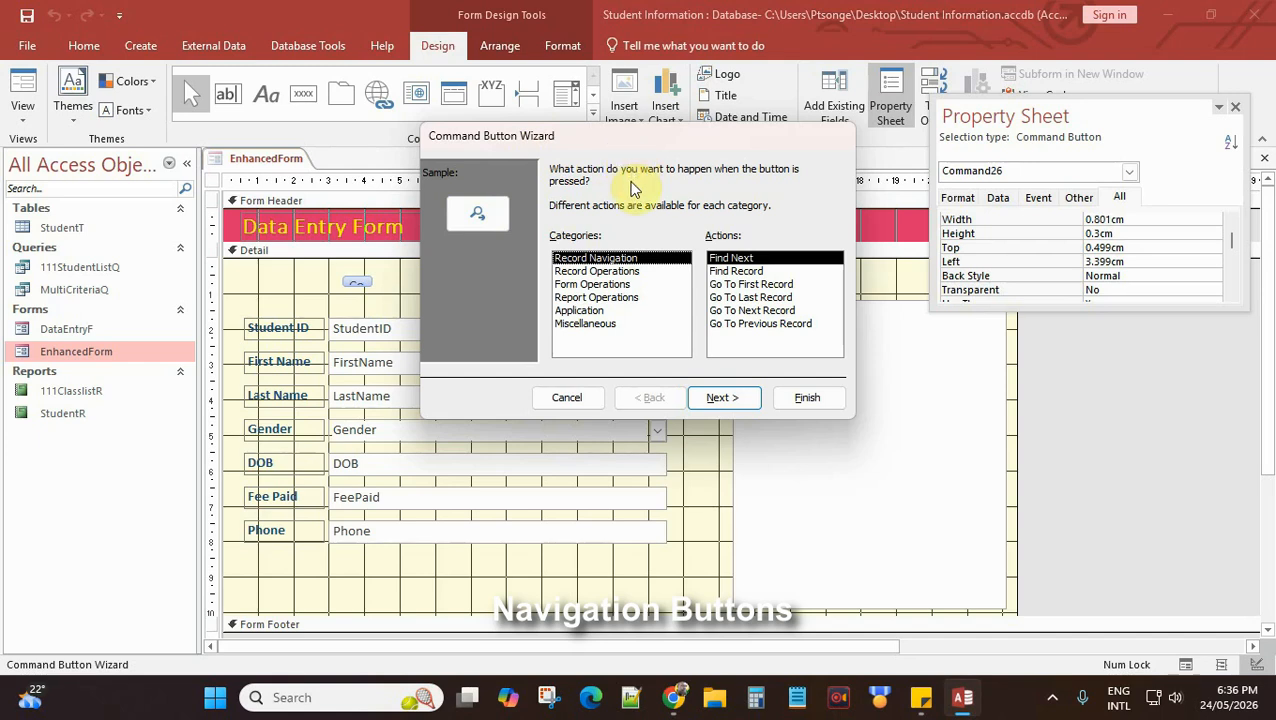
click(567, 398)
click(392, 295)
click(360, 283)
key(Delete)
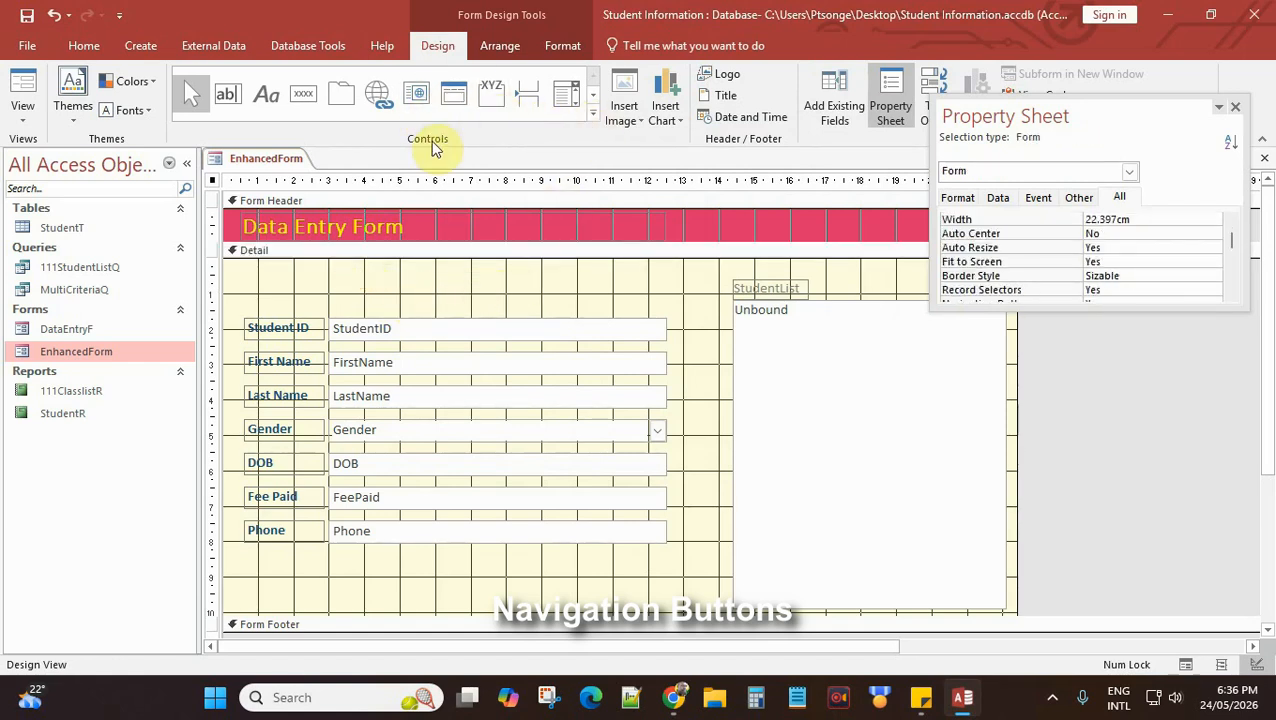
- Turn off the Use Control Wizards option for form controls and turn it back on
click(594, 114)
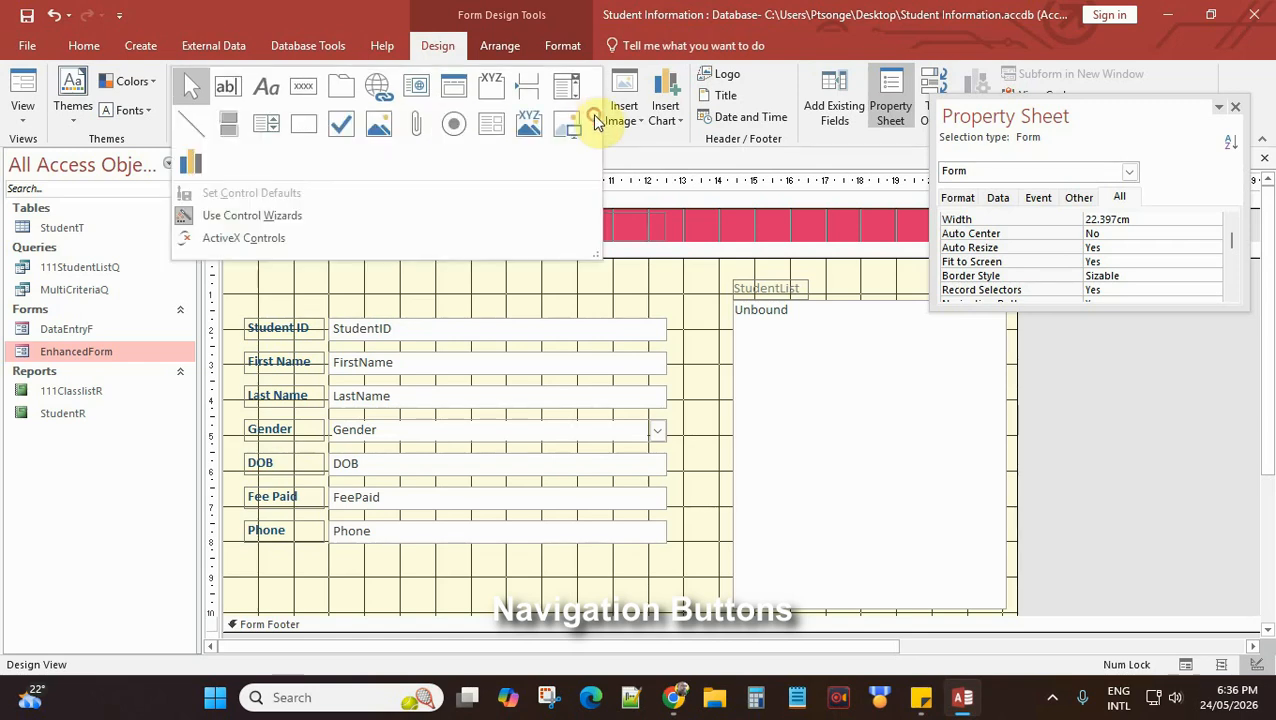
click(210, 224)
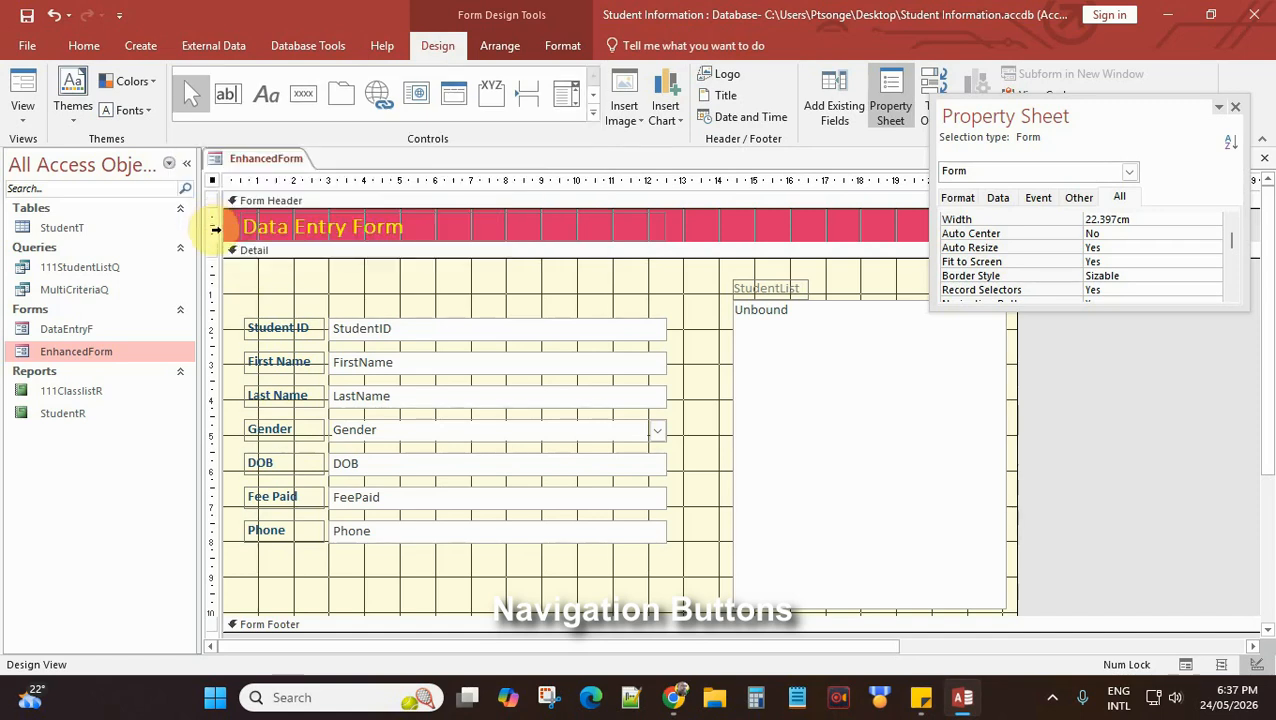
click(594, 116)
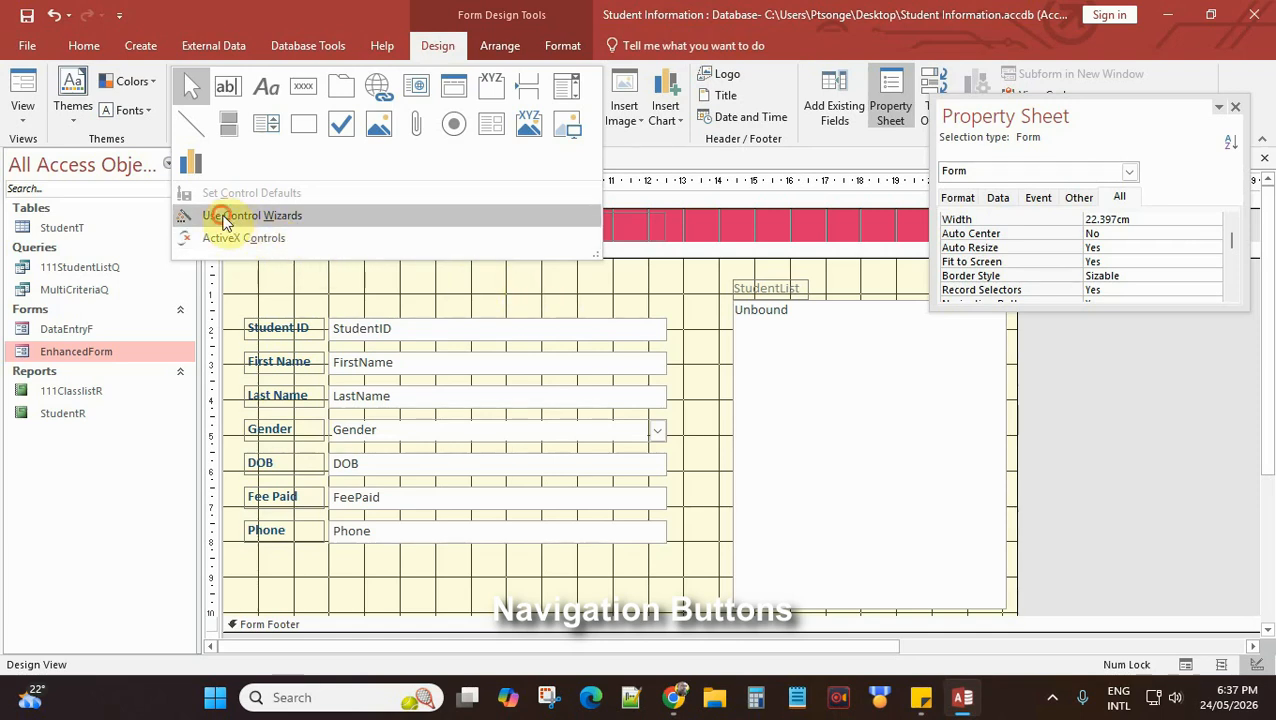
click(222, 217)
click(593, 112)
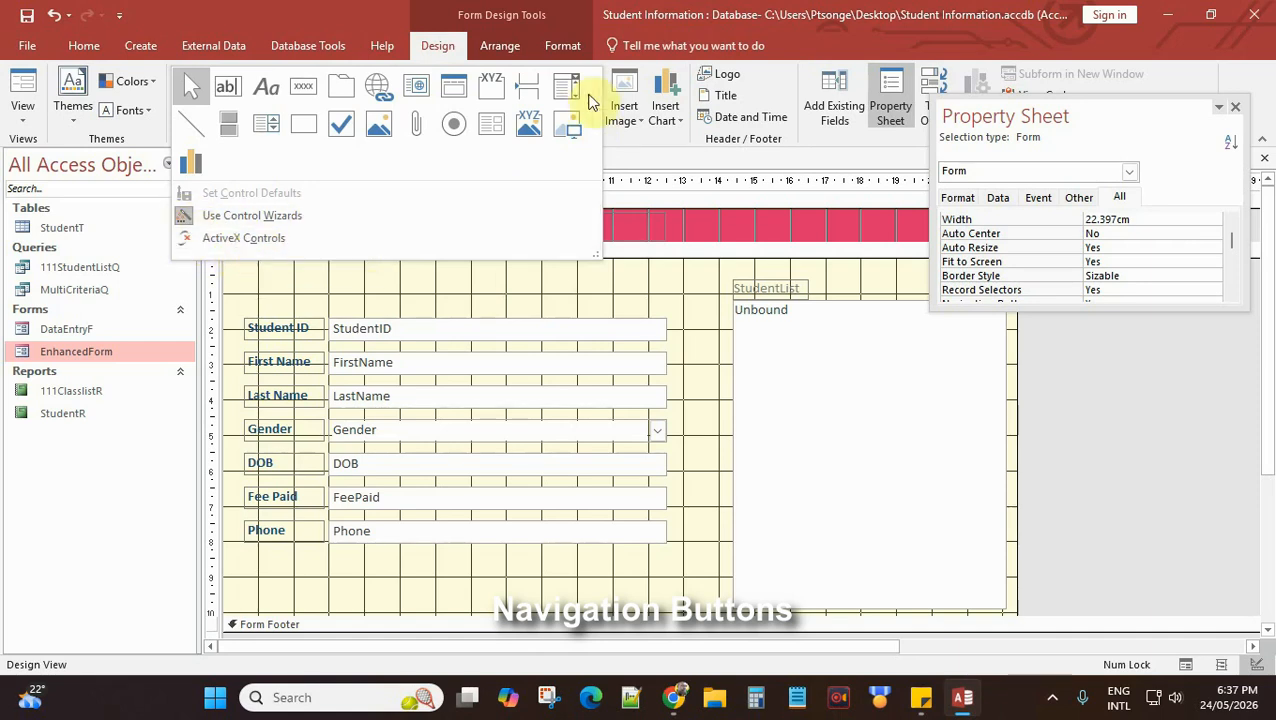
- Add a Go To First Record command button above the Student ID field, about 4.1 cm from the form's left edge
click(305, 92)
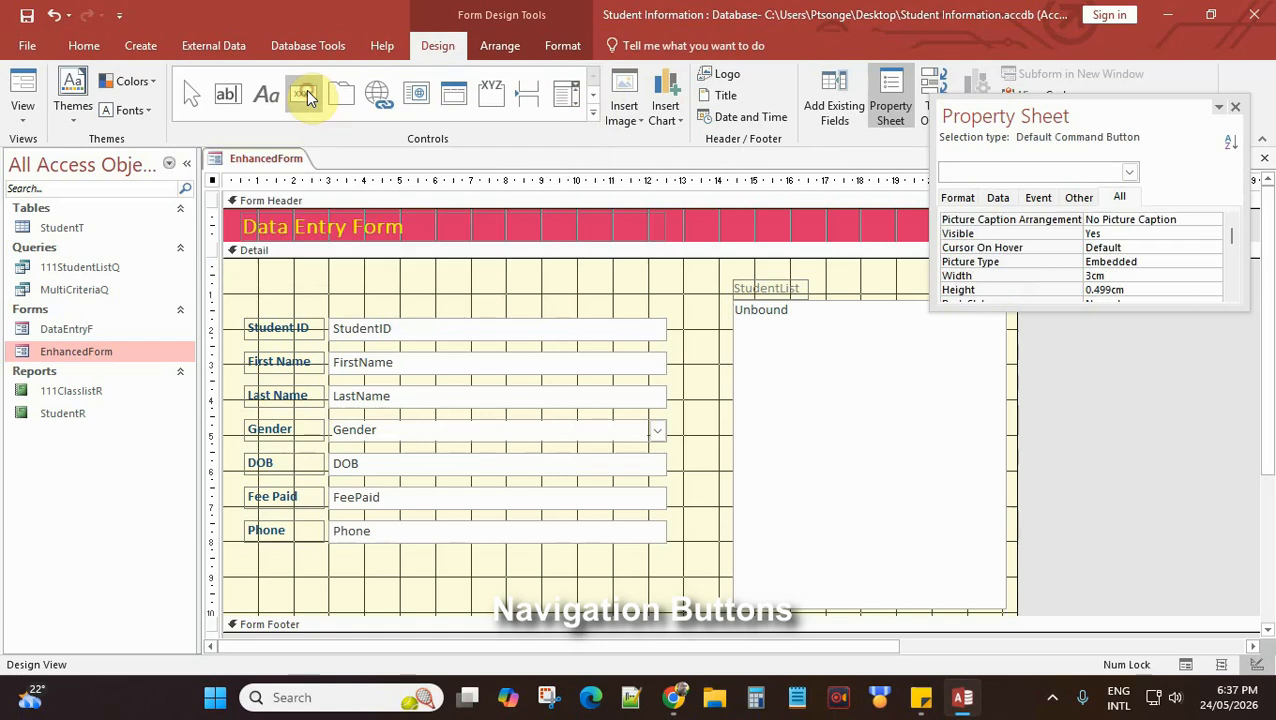
mouse_move(368, 277)
mouse_down()
mouse_move(441, 298)
mouse_move(384, 286)
mouse_up()
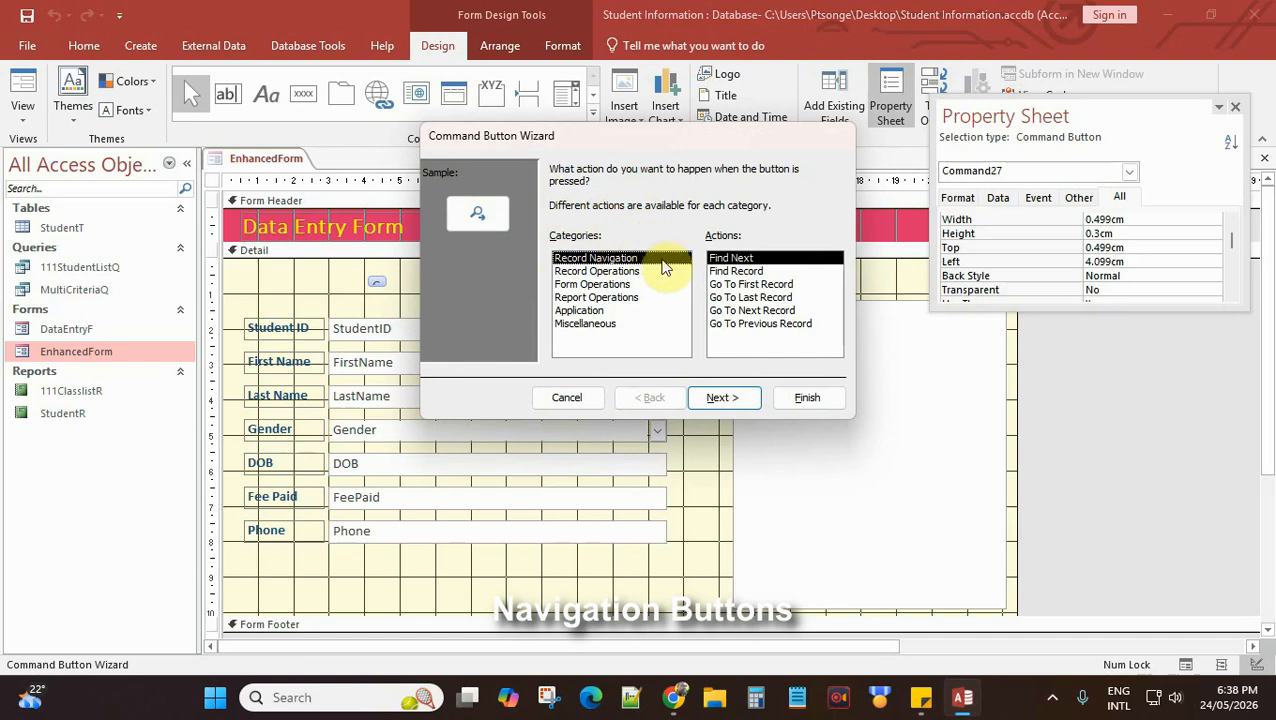
click(754, 285)
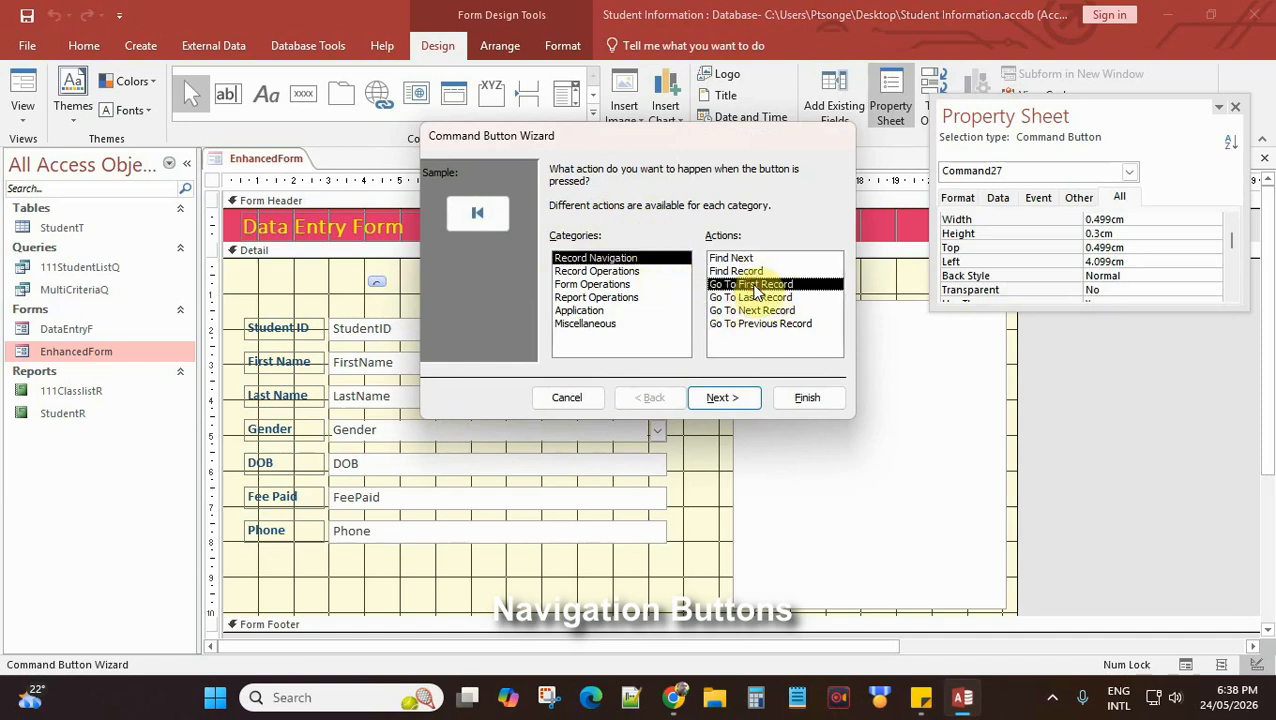
click(808, 398)
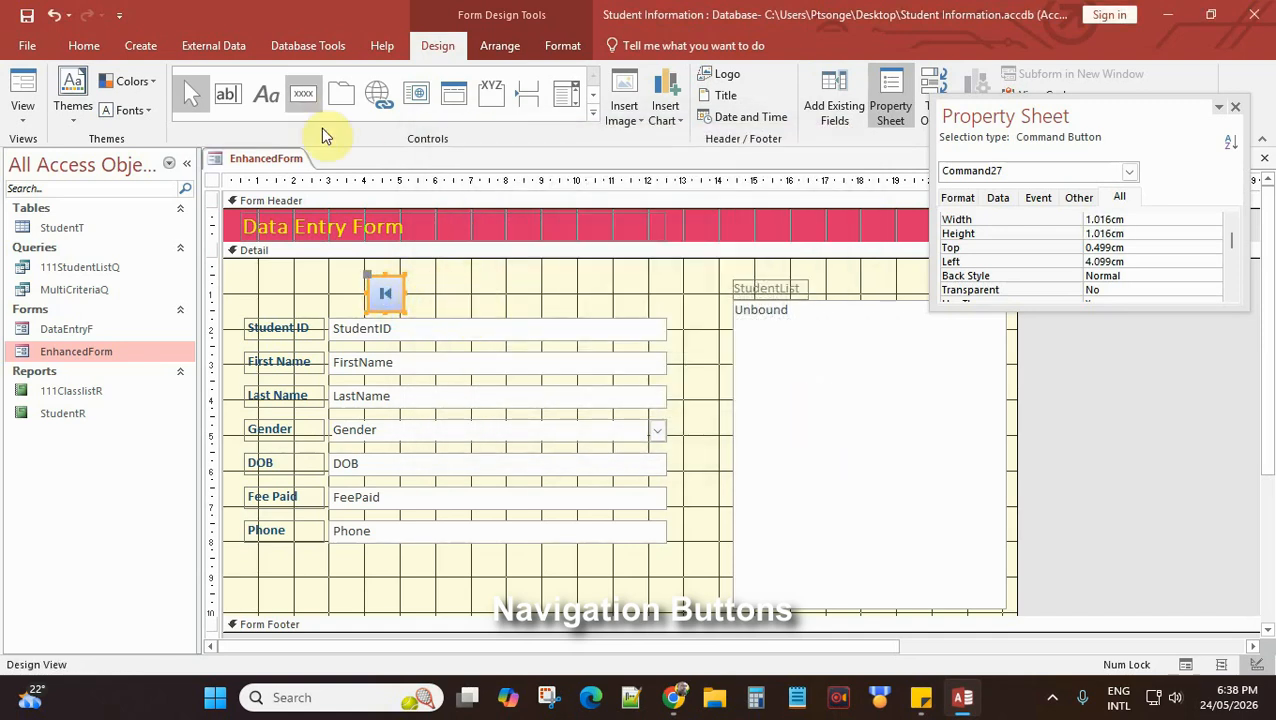
- Add a Go To Previous Record command button beside the first-record button, about 5.3 cm from the form's left edge
click(304, 100)
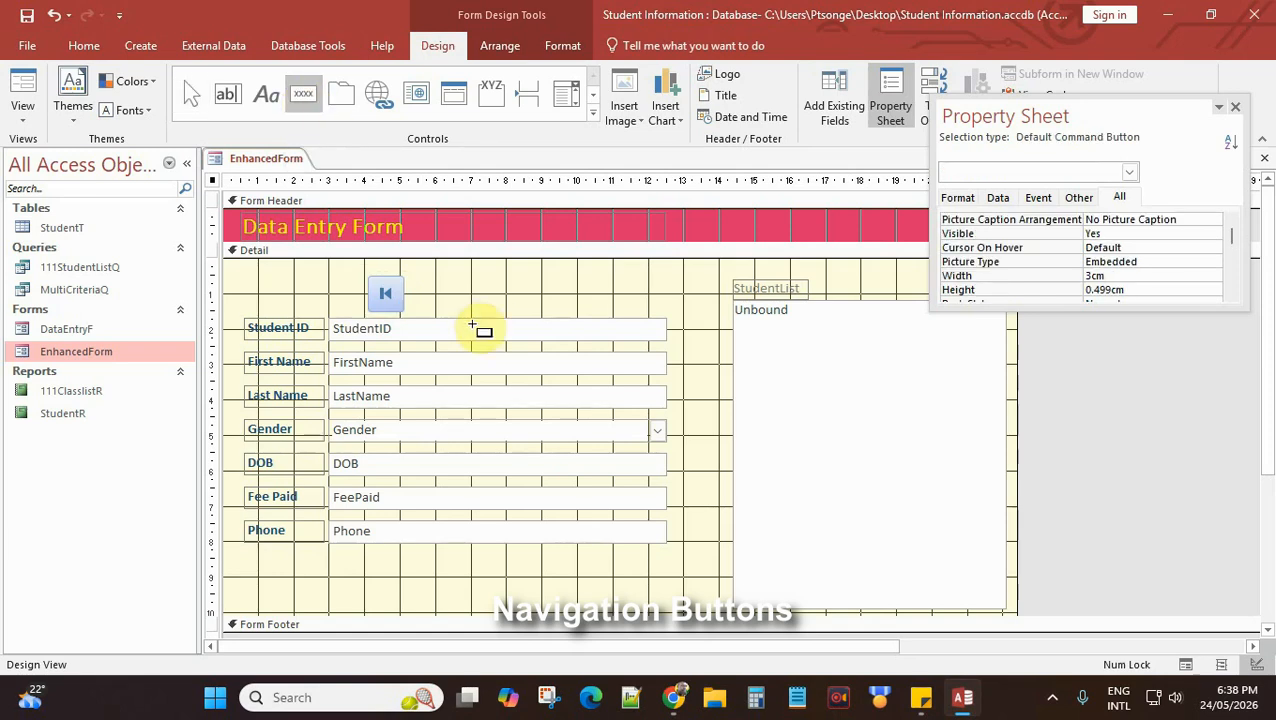
drag(409, 275, 429, 290)
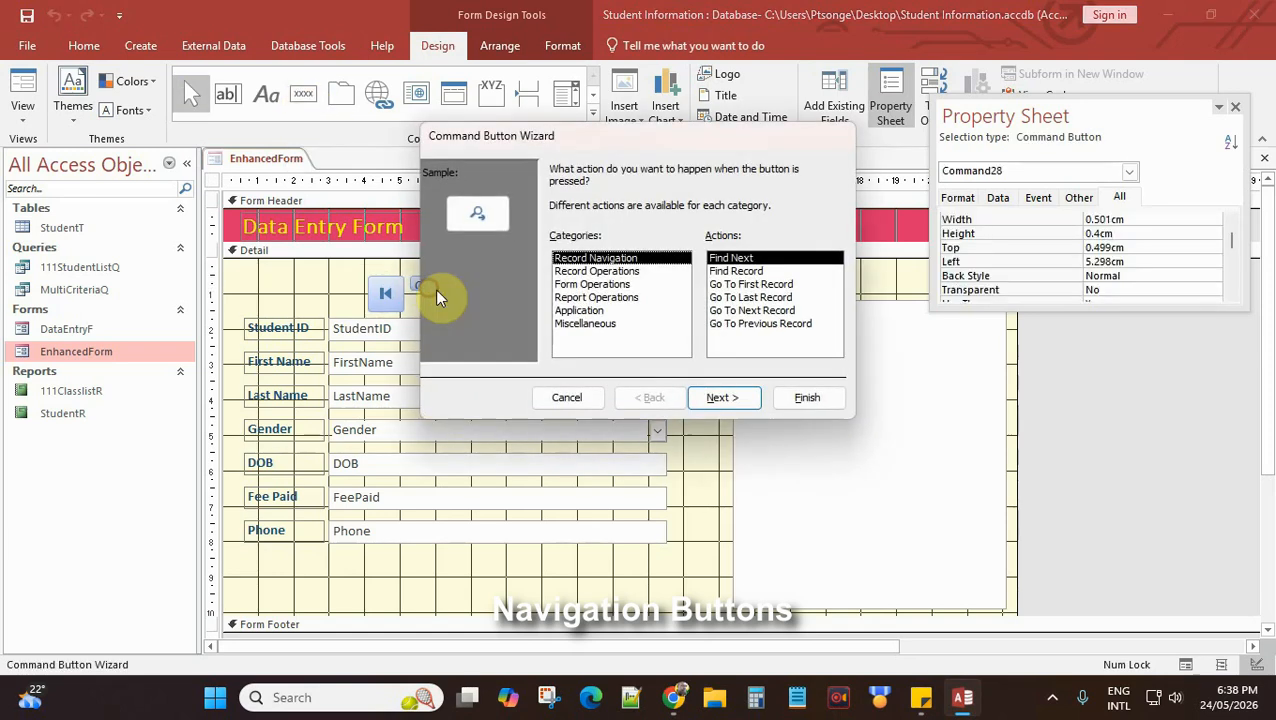
click(757, 324)
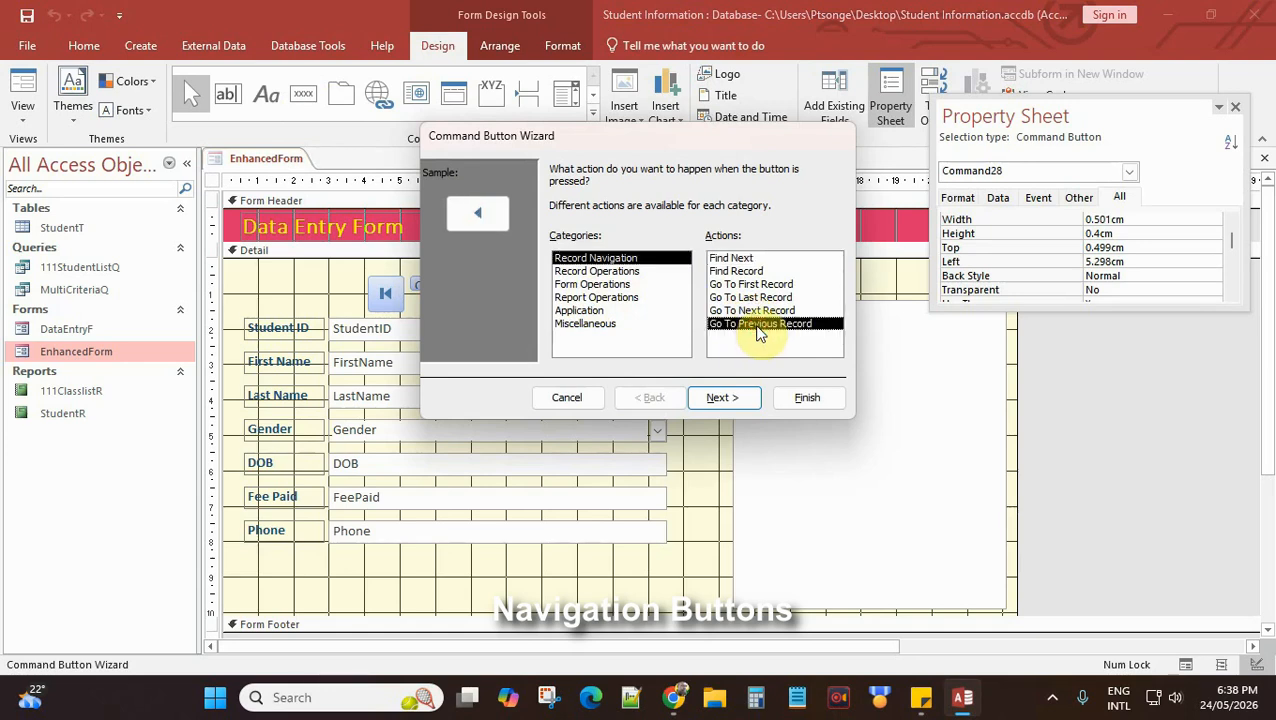
click(807, 398)
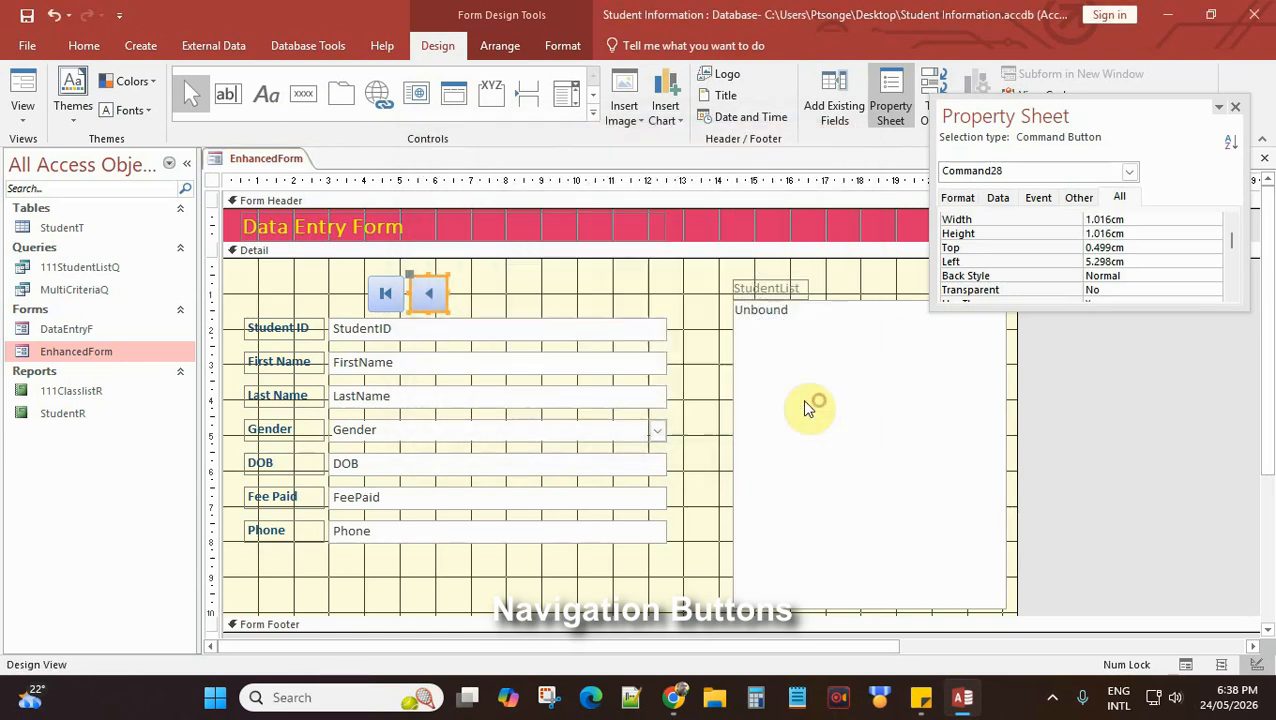
- Add a Go To Next Record command button beside the previous-record button, about 6.6 cm from the form's left edge
click(305, 97)
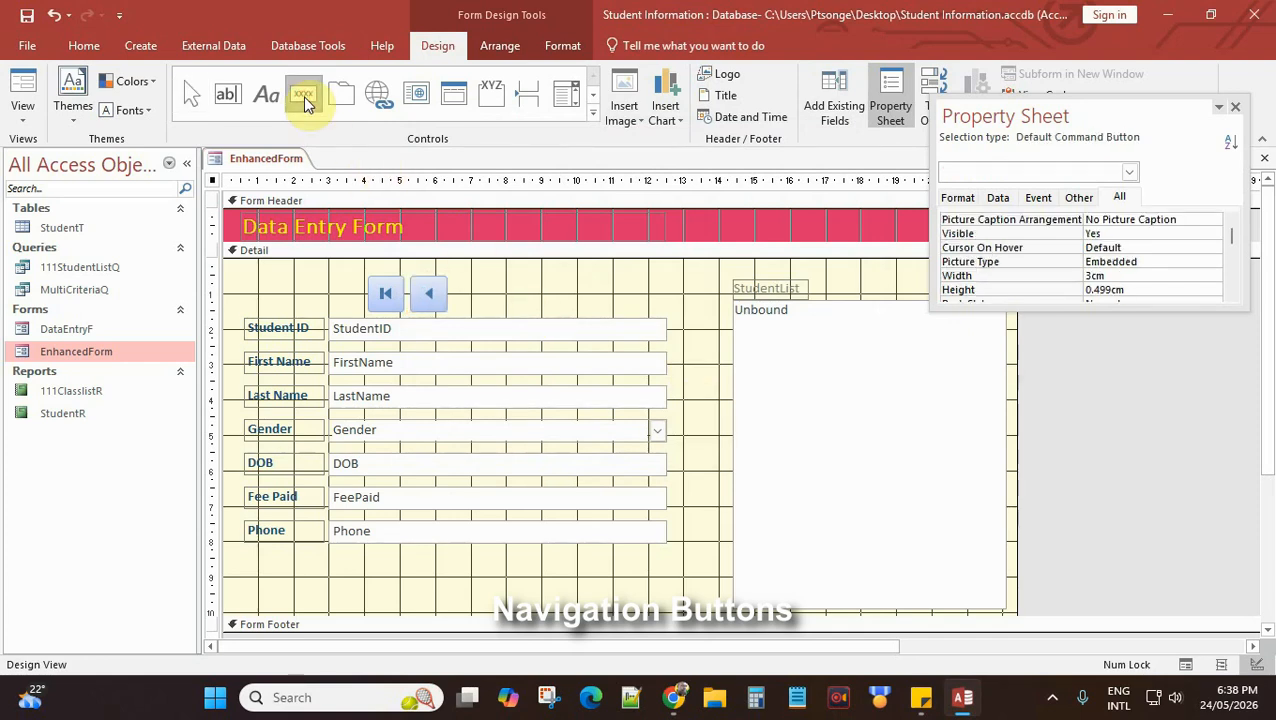
click(460, 277)
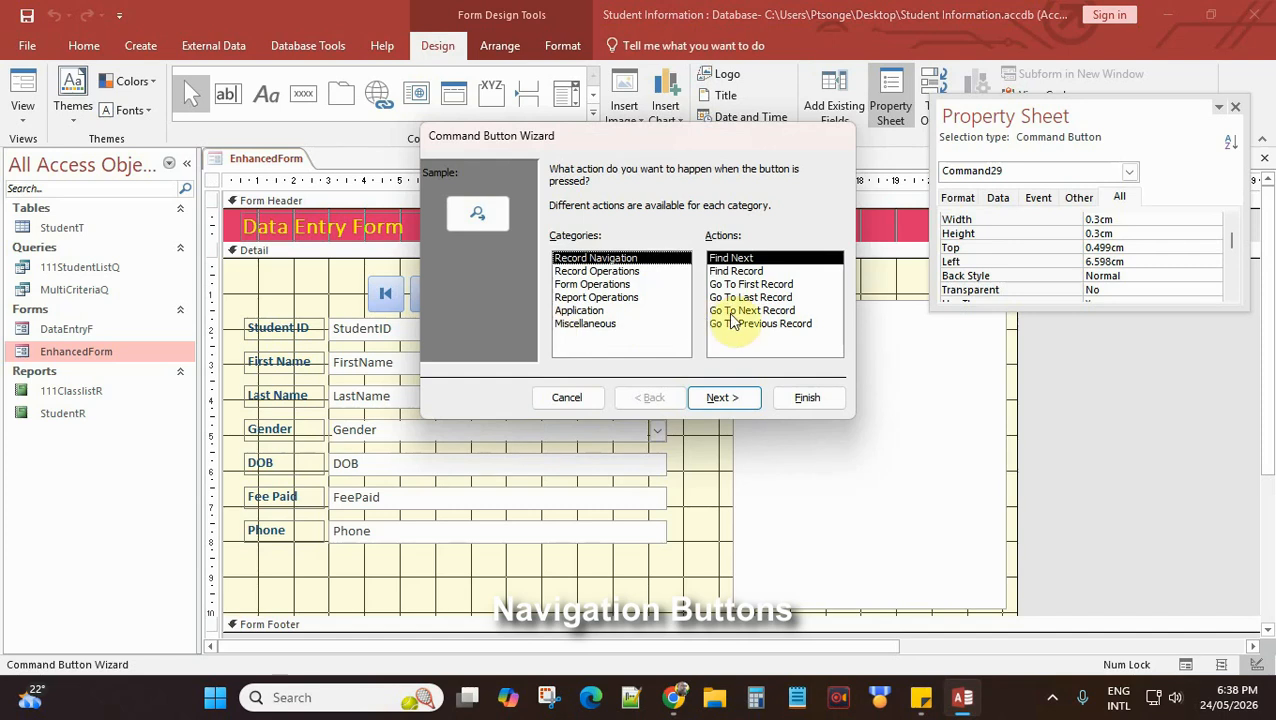
click(768, 311)
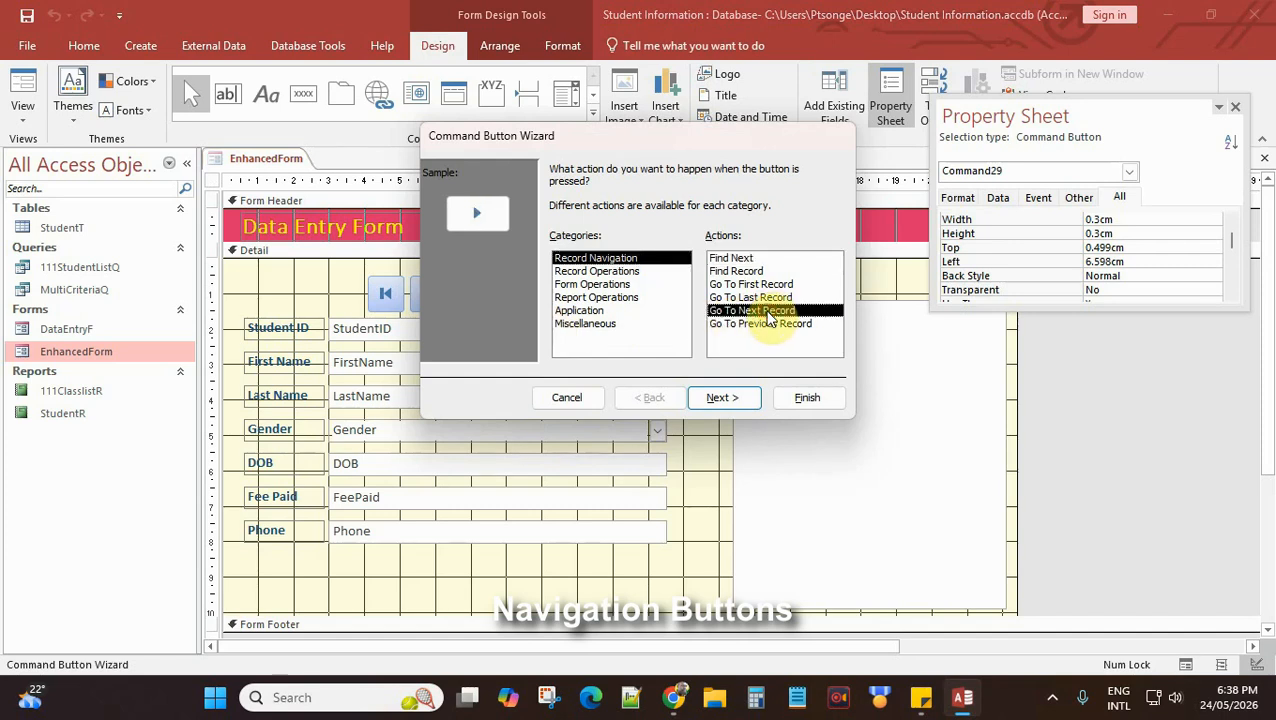
click(807, 398)
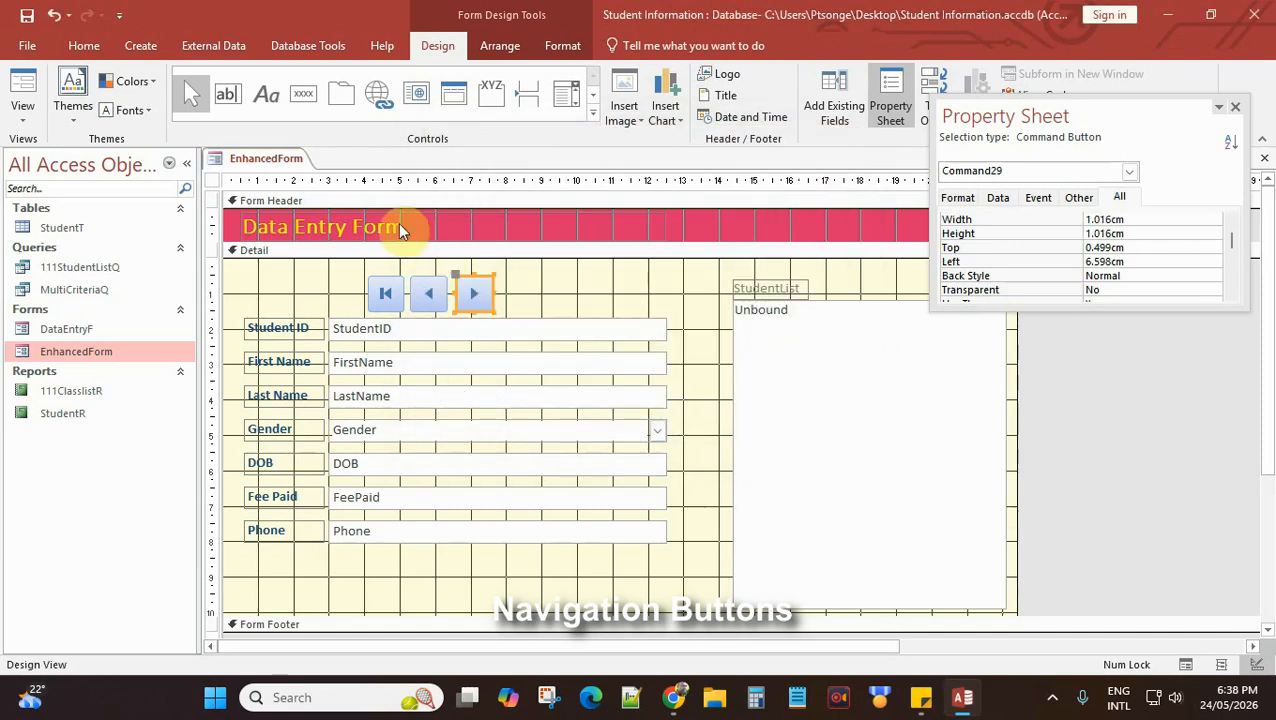
- Add a Go To Last Record command button beside the next-record button, about 7.9 cm from the form's left edge
click(302, 100)
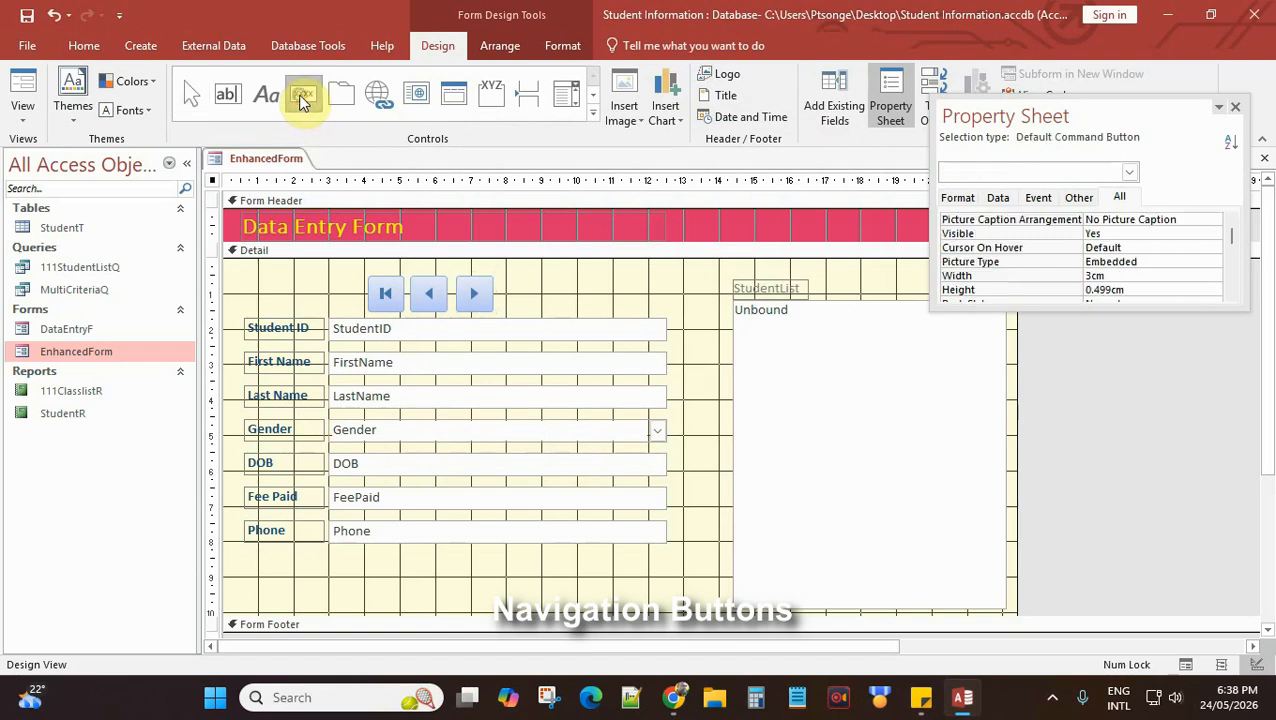
click(503, 279)
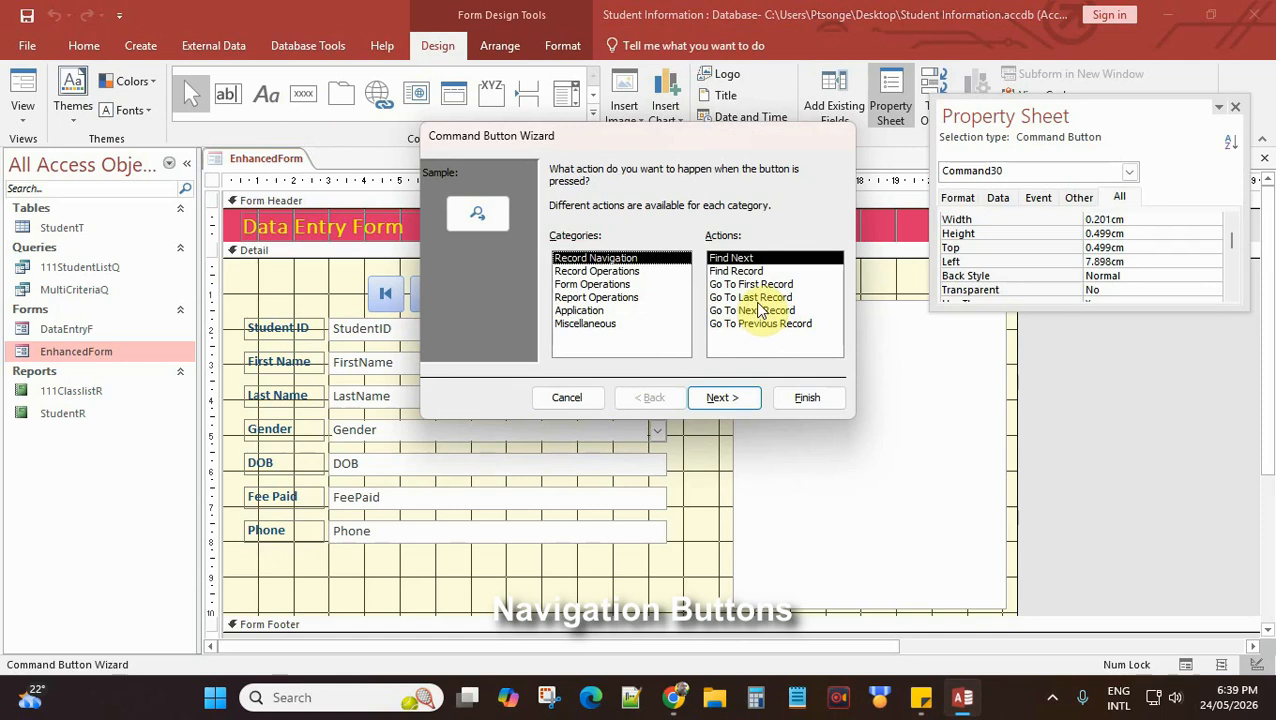
click(752, 298)
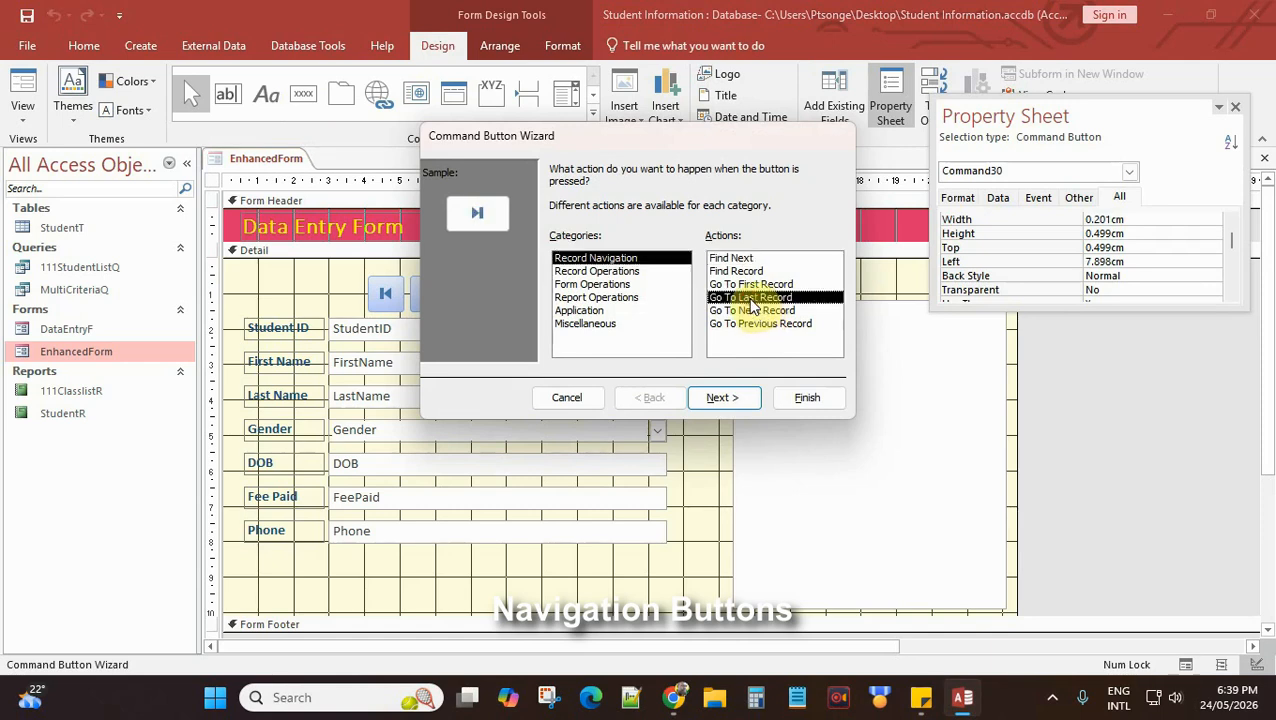
click(807, 397)
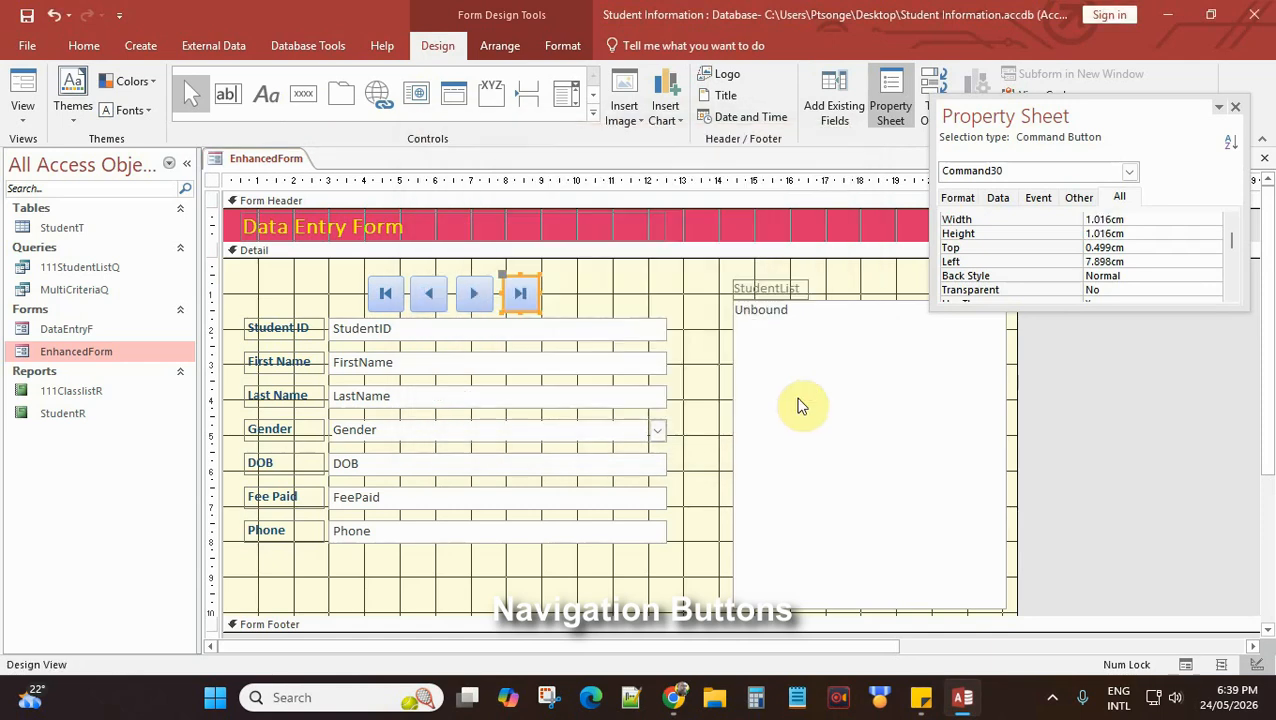
click(576, 296)
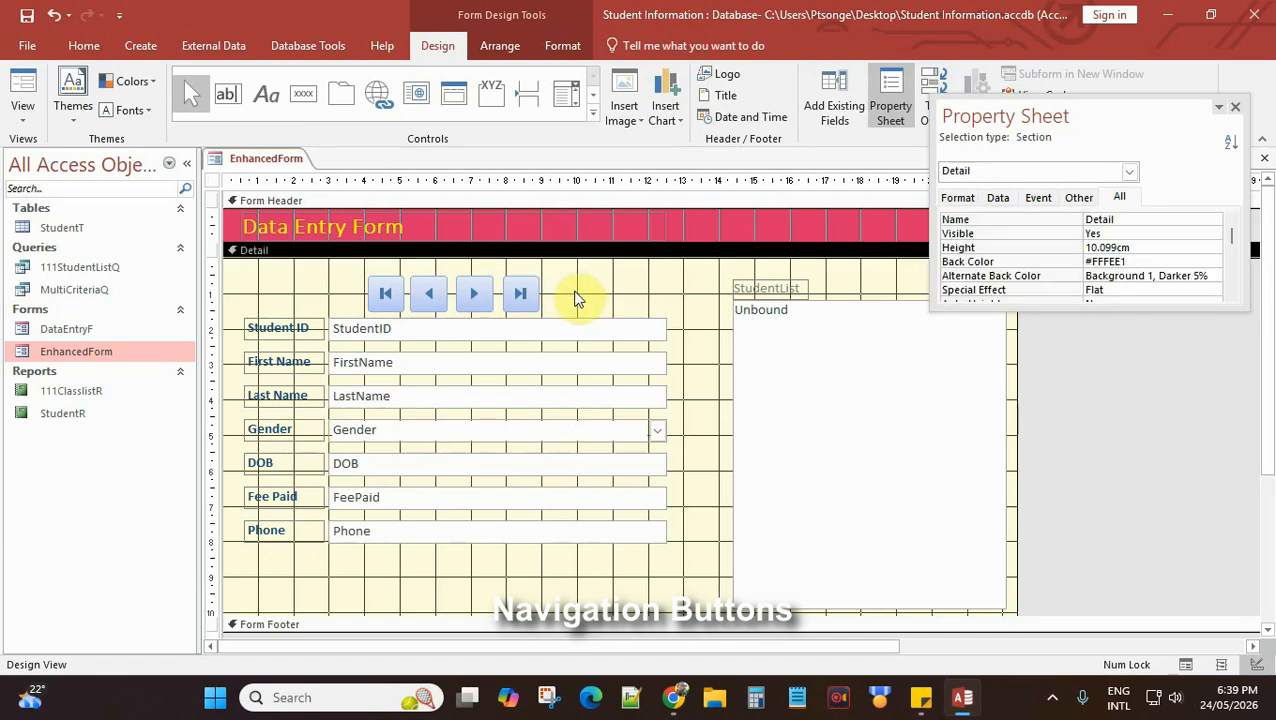
- Resize the four navigation buttons together to about 1.49 cm wide and 0.73 cm high
drag(566, 286, 370, 296)
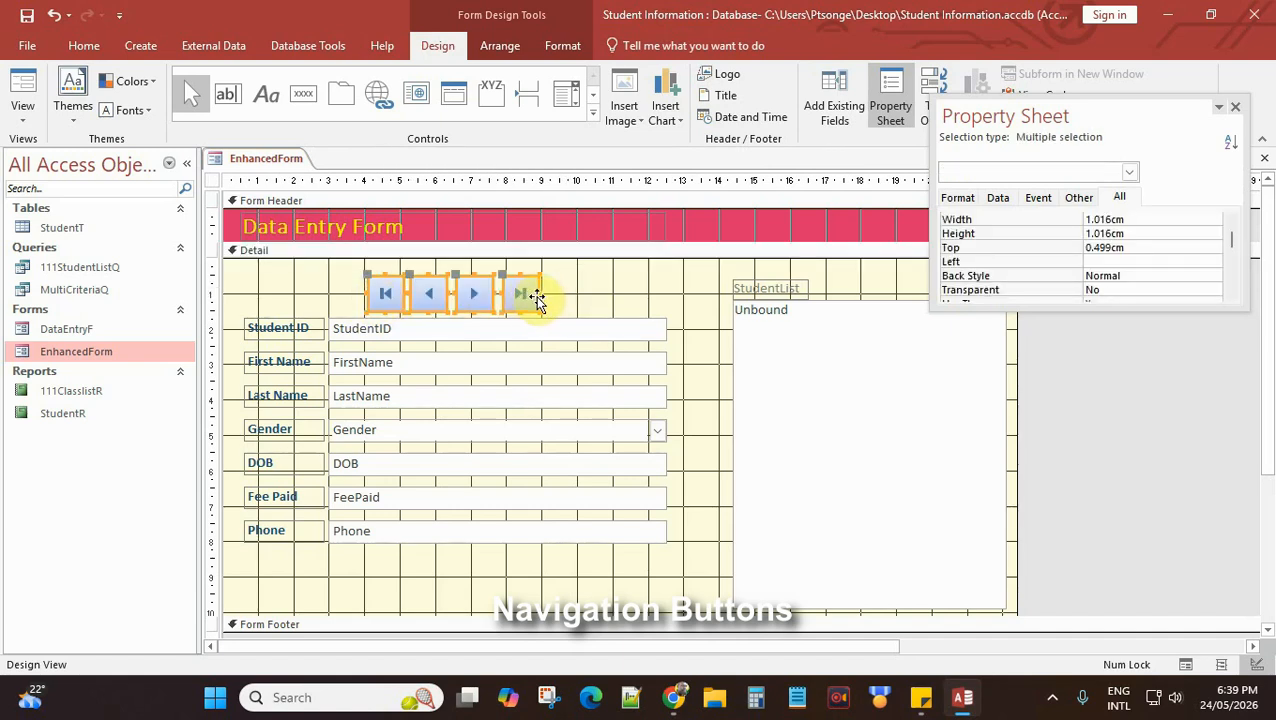
drag(583, 281, 377, 285)
mouse_move(541, 290)
mouse_down()
mouse_move(530, 290)
mouse_move(557, 292)
mouse_up()
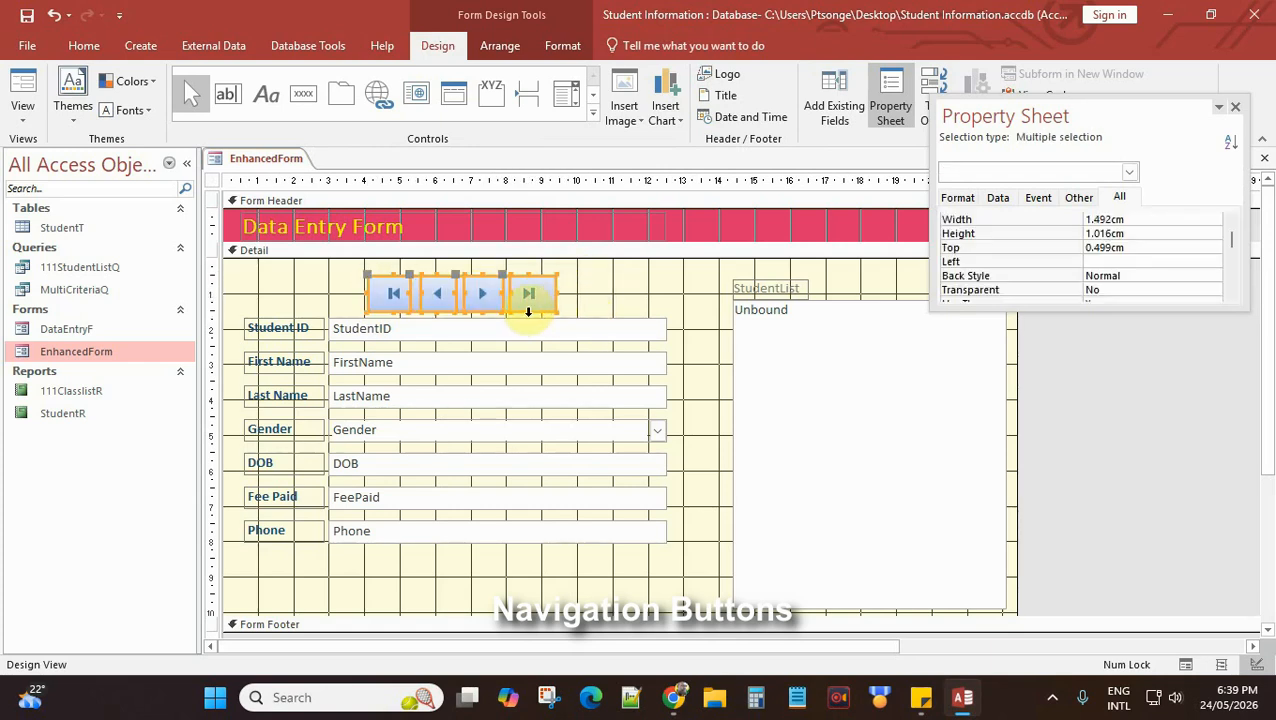
drag(526, 311, 456, 290)
- Spread the four navigation buttons into an evenly spaced row and move the row to about 0.7 cm below the Detail section's top
drag(583, 283, 432, 289)
mouse_move(595, 288)
mouse_down()
mouse_move(497, 291)
mouse_move(592, 285)
mouse_move(578, 275)
mouse_up()
click(557, 288)
click(574, 309)
click(609, 283)
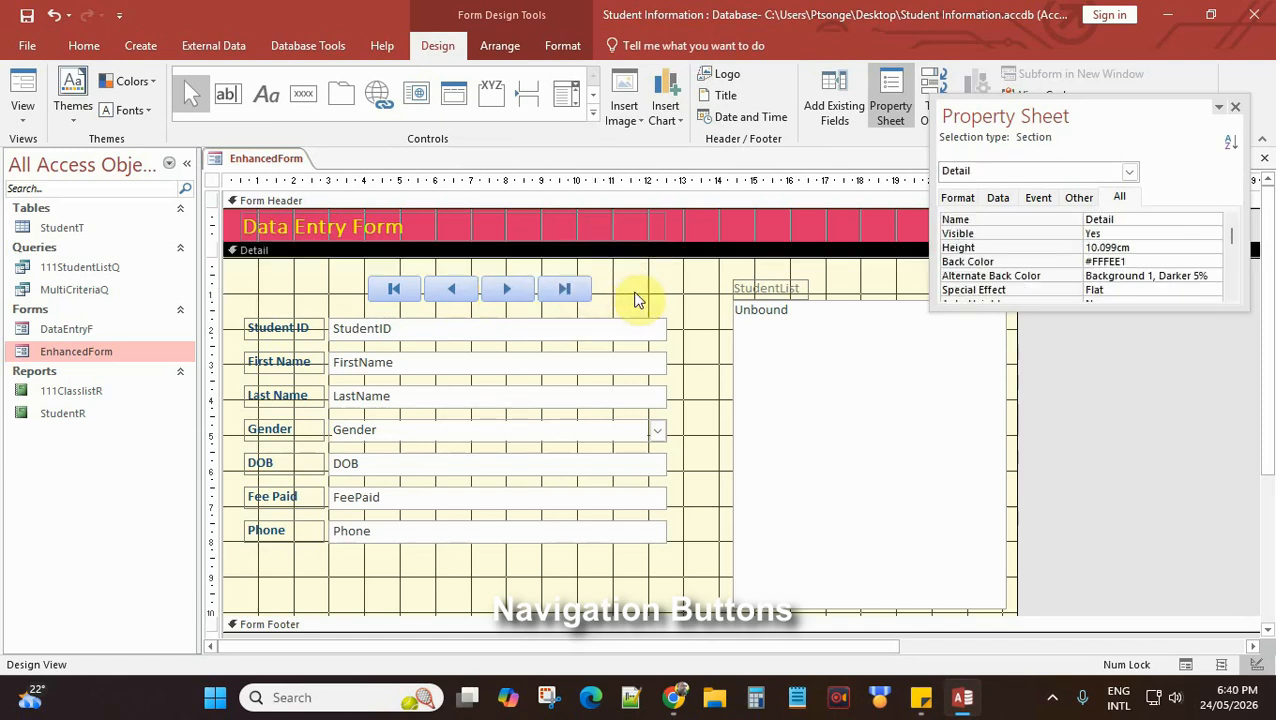
drag(635, 306, 421, 303)
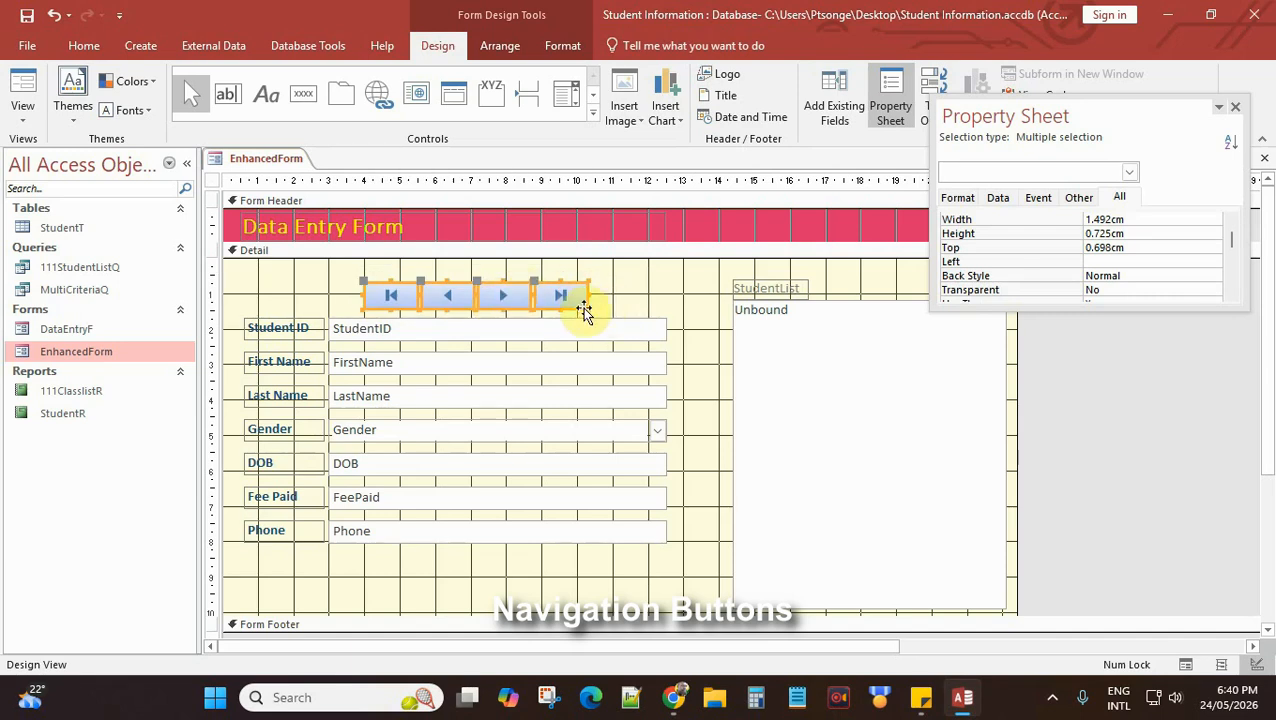
- Try shrinking the four navigation buttons to about 0.96 cm by 0.49 cm and undo the resizing
drag(557, 308, 562, 291)
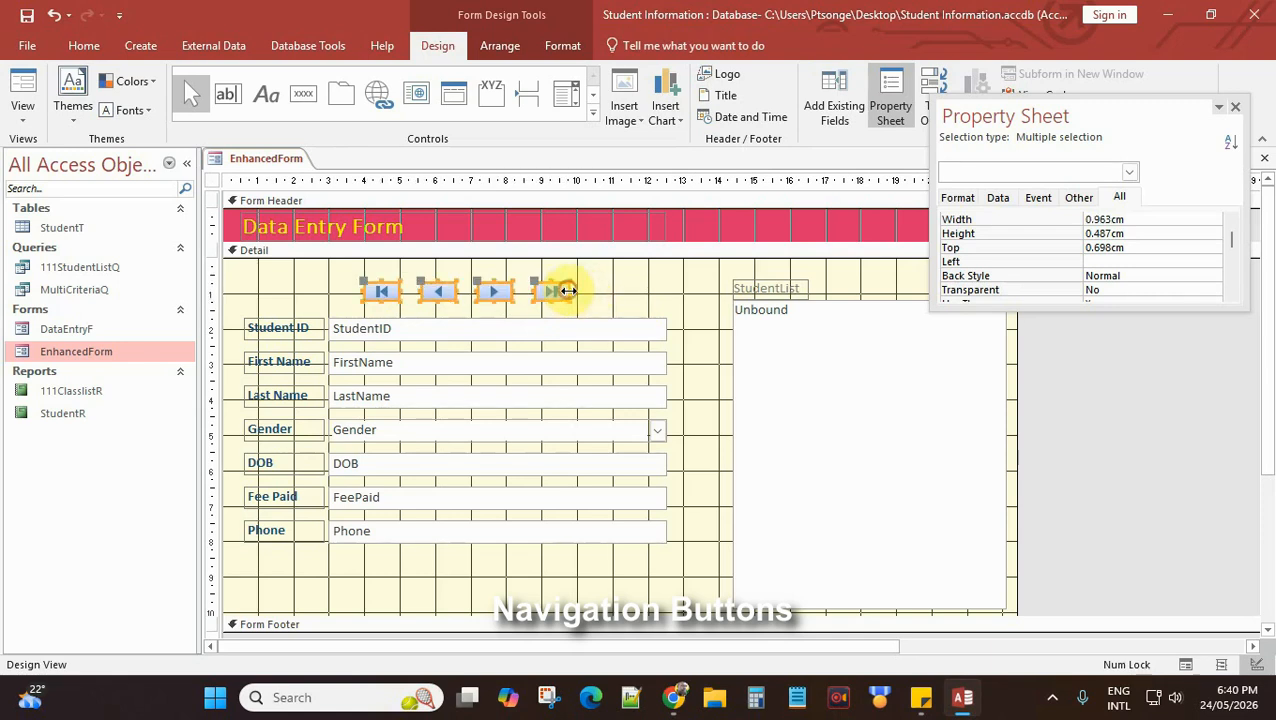
key(ctrl+z)
key(ctrl+z)
click(618, 293)
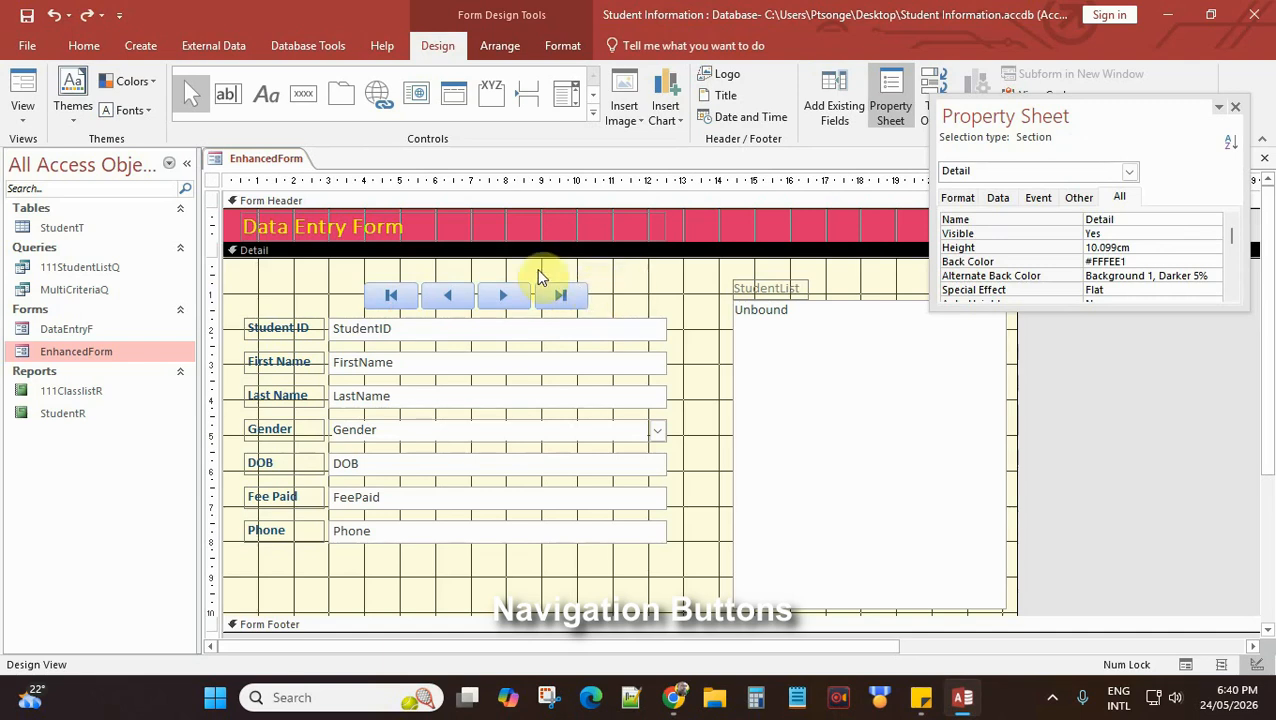
- Display EnhancedForm in Form View and advance through the records to a new blank one with the next-record button
right_click(280, 165)
click(322, 157)
right_click(285, 160)
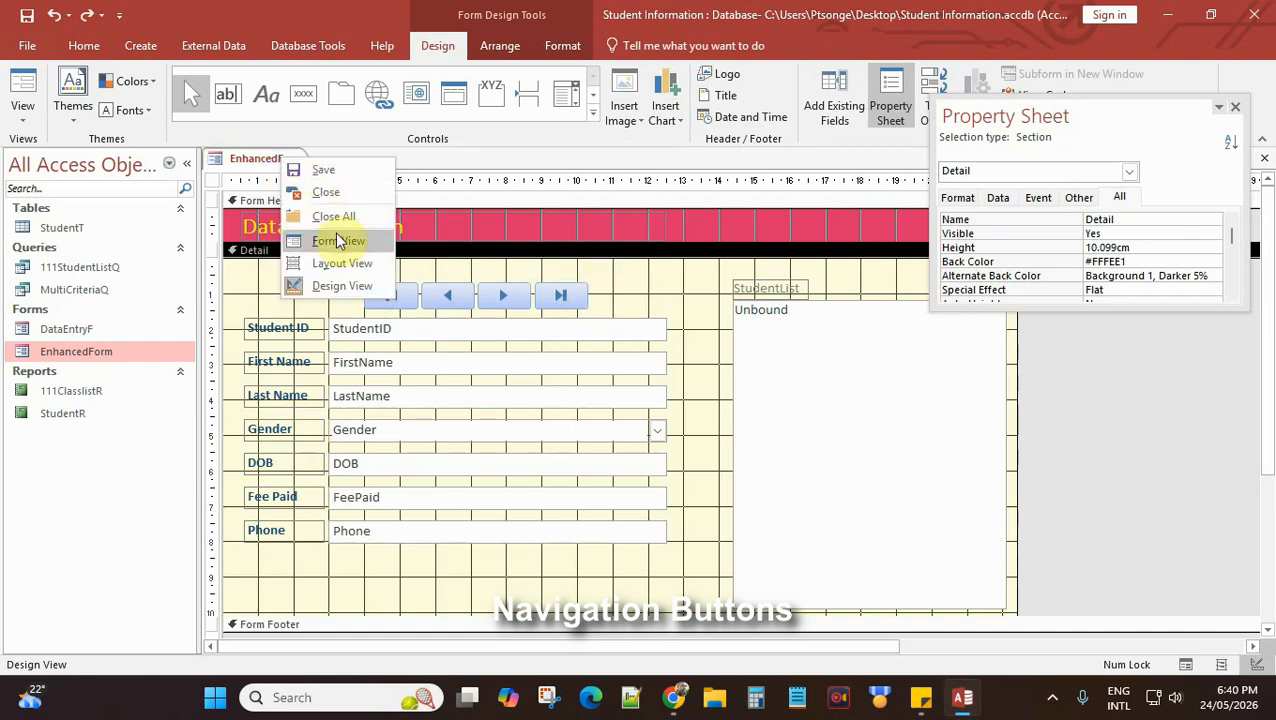
click(339, 242)
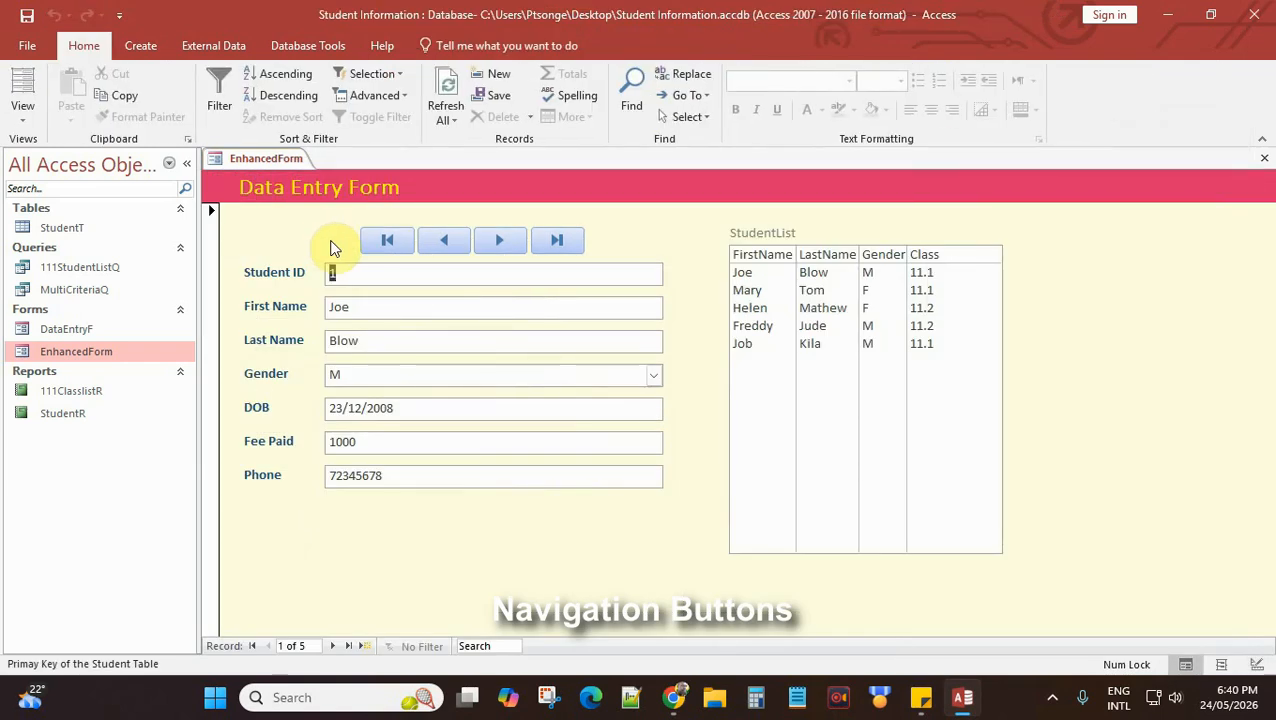
click(500, 243)
click(505, 245)
click(499, 241)
click(499, 241)
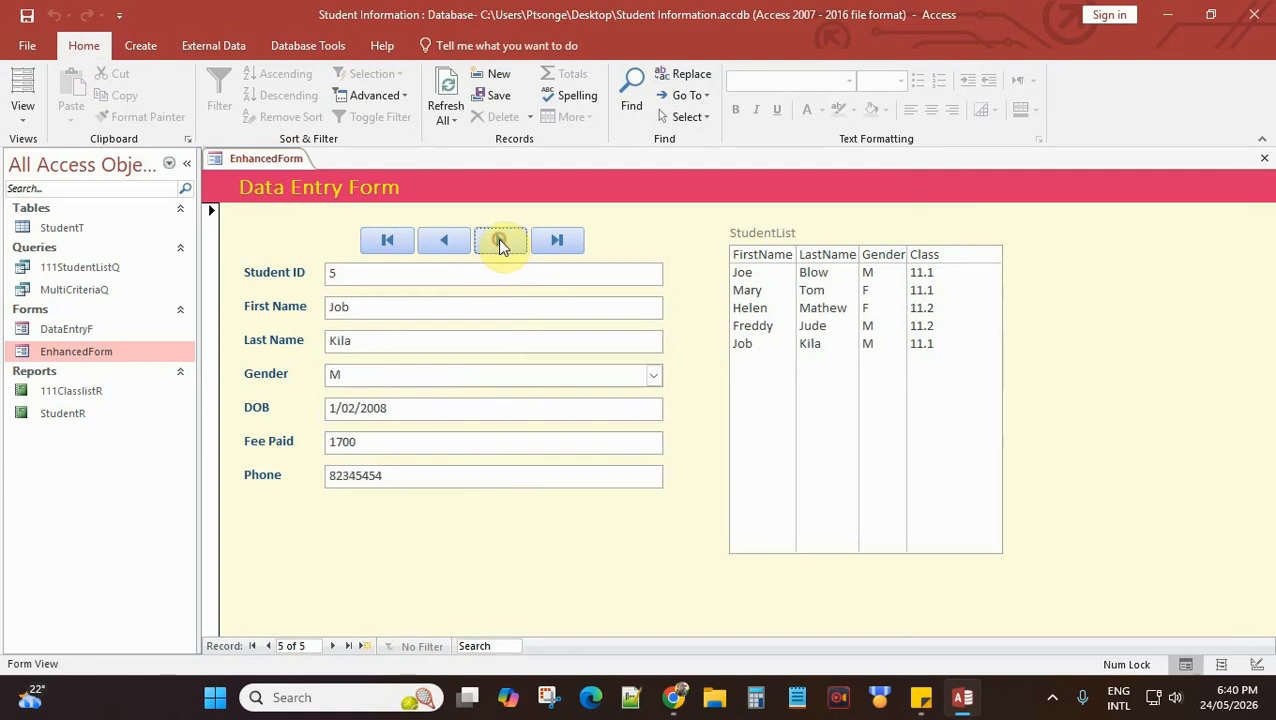
click(499, 241)
click(500, 240)
click(630, 287)
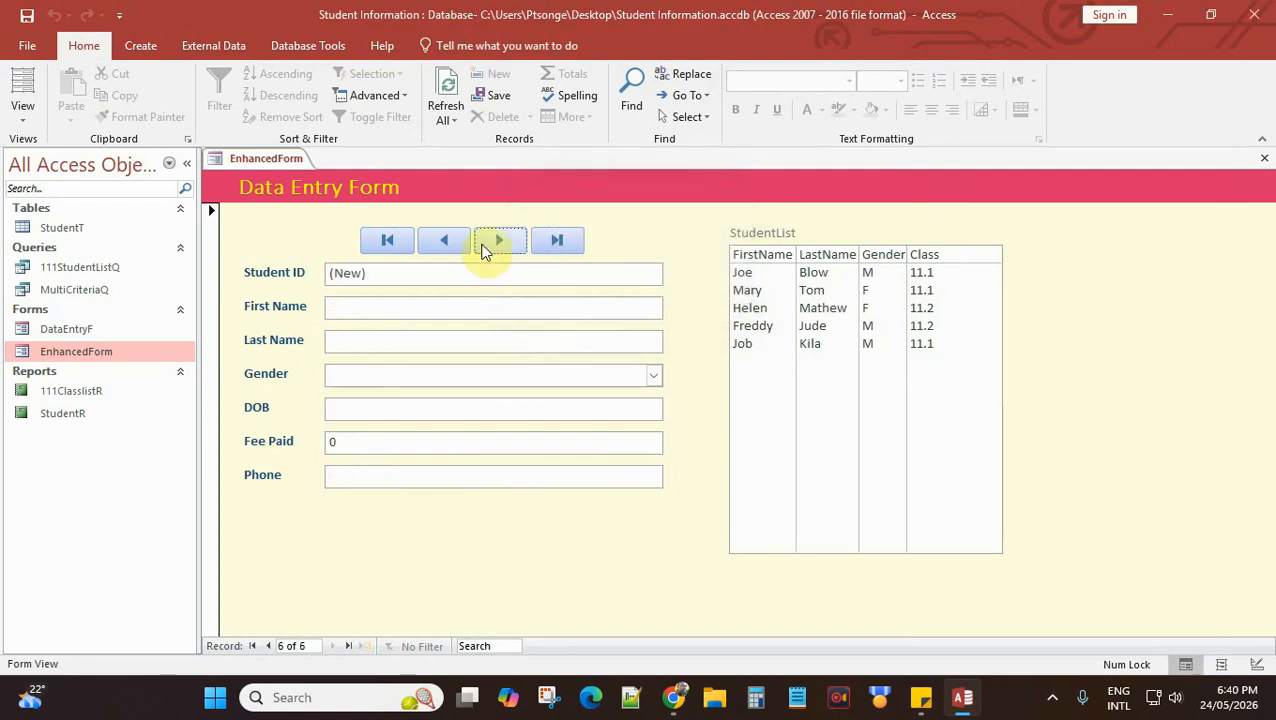
- Step back several records with the previous-record button, and test the last-record and first-record buttons
click(444, 241)
click(444, 241)
click(444, 241)
click(444, 241)
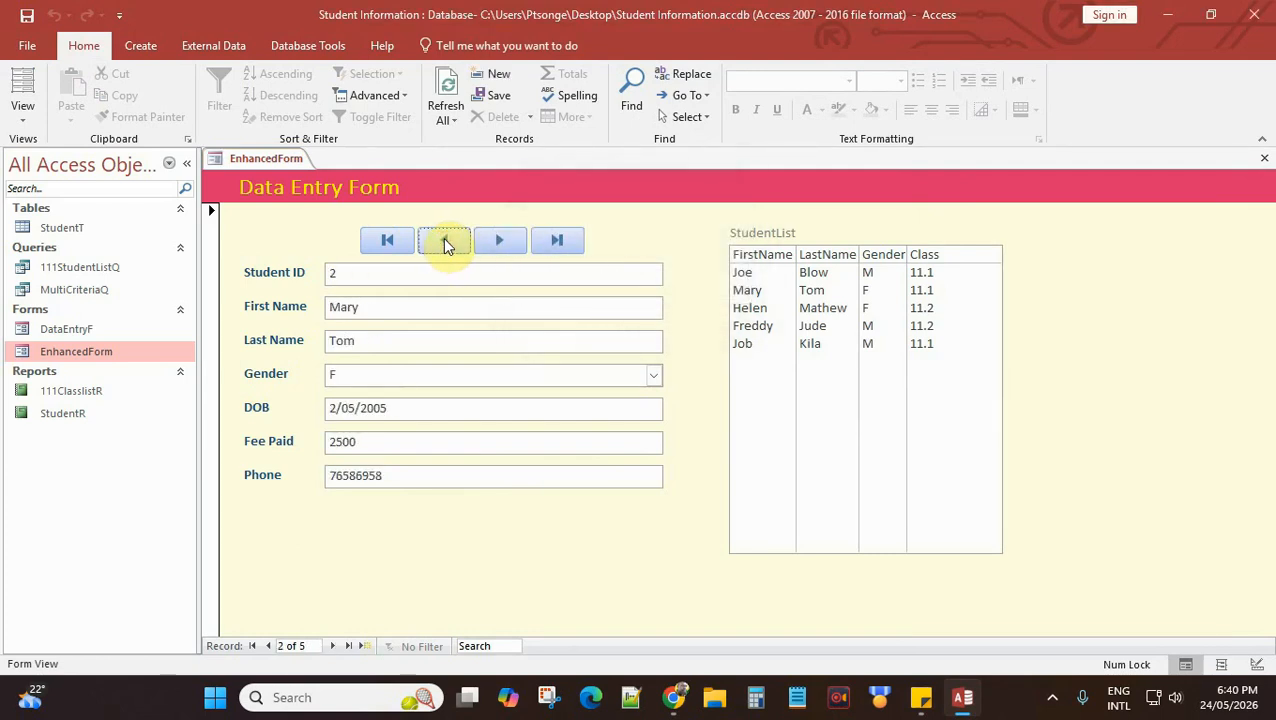
click(561, 241)
click(384, 242)
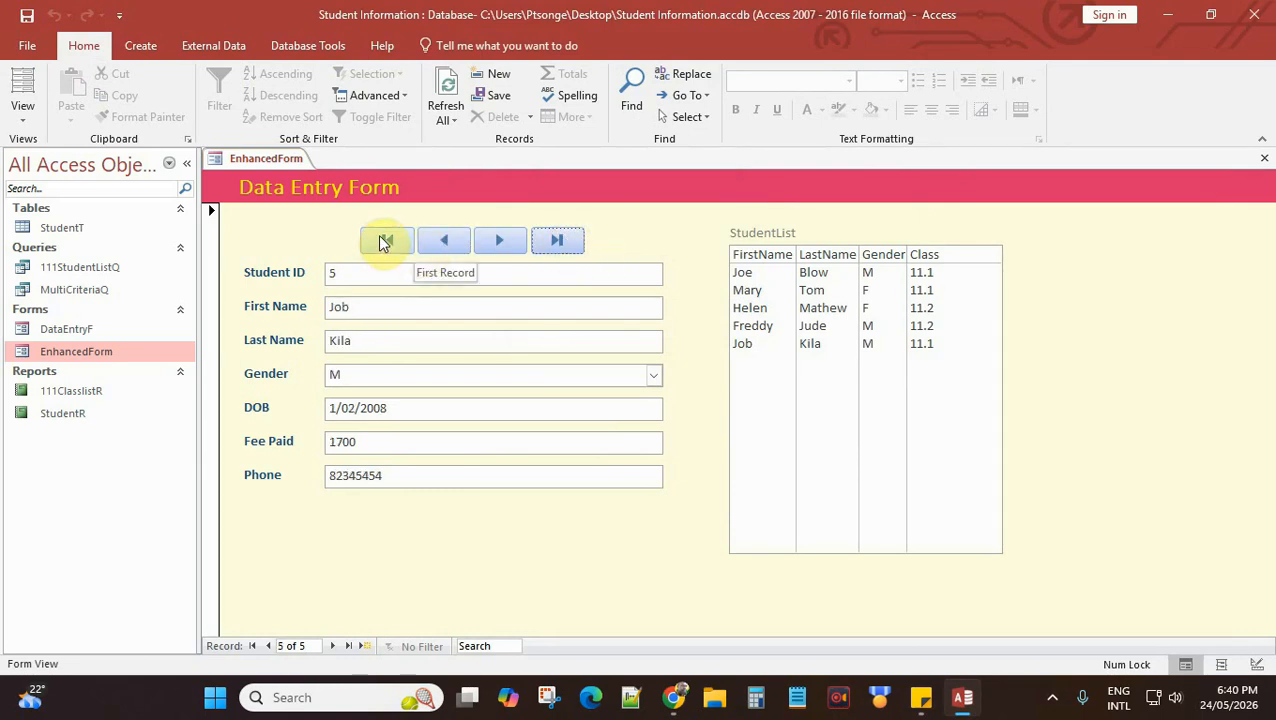